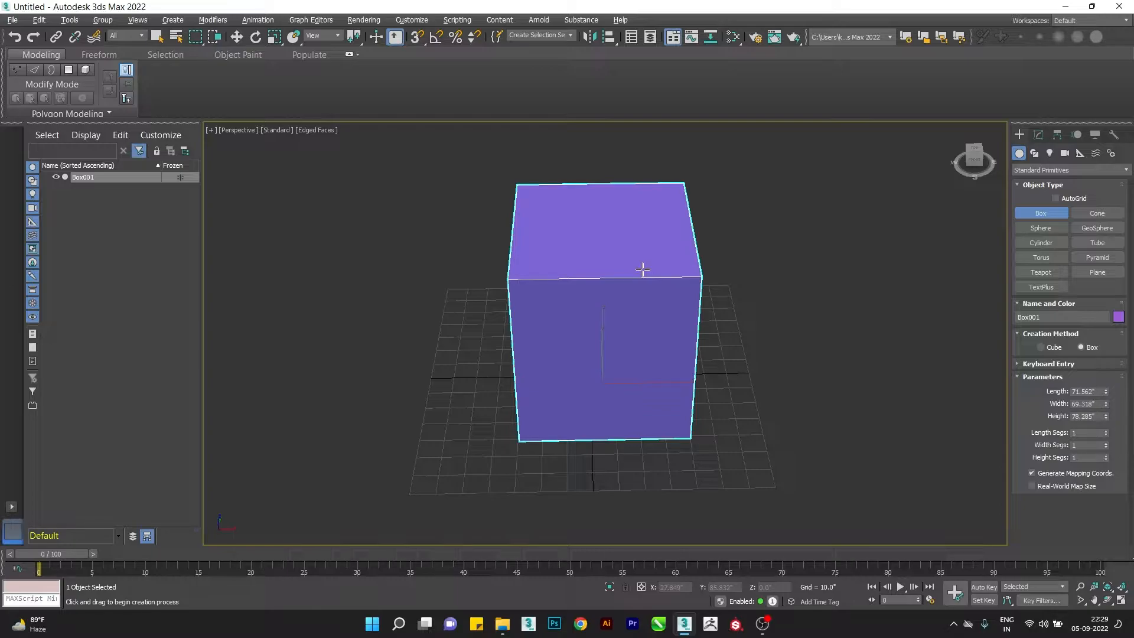
# Leave box creation, switch to the Move tool and examine the new box from several angles.
pyautogui.keyDown('alt'); pyautogui.moveTo(628, 370); pyautogui.dragTo(708, 365, button='middle'); pyautogui.keyUp('alt')
pyautogui.press('w')
pyautogui.scroll(3, 792, 347)
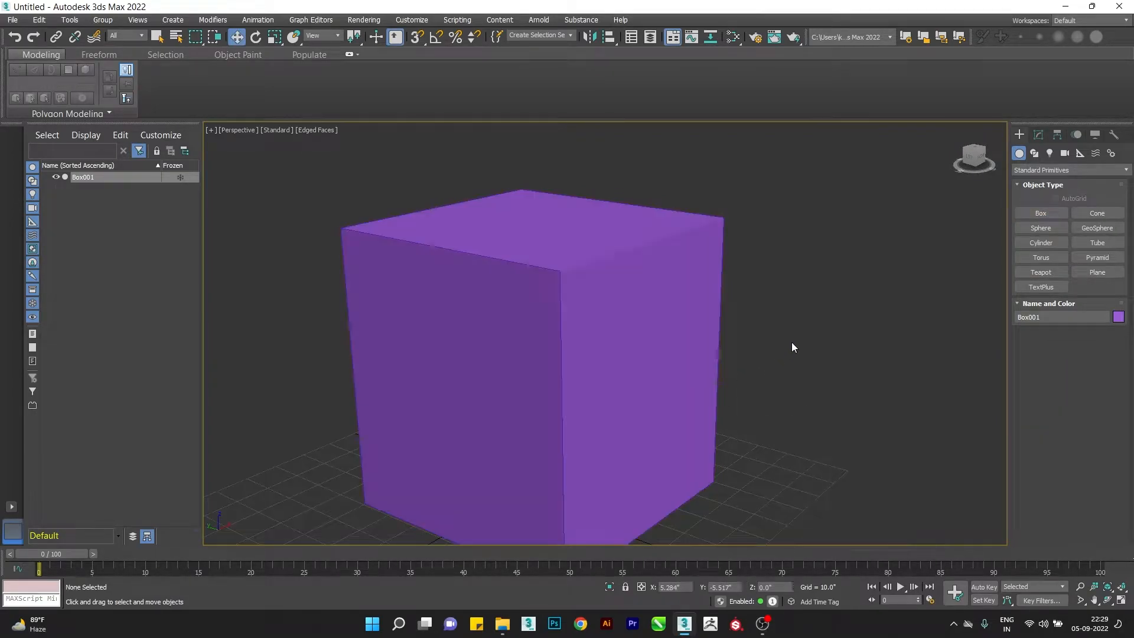
pyautogui.scroll(-4, 802, 303)
pyautogui.scroll(-3, 702, 292)
pyautogui.keyDown('alt'); pyautogui.moveTo(638, 343); pyautogui.dragTo(663, 301, button='middle'); pyautogui.keyUp('alt')
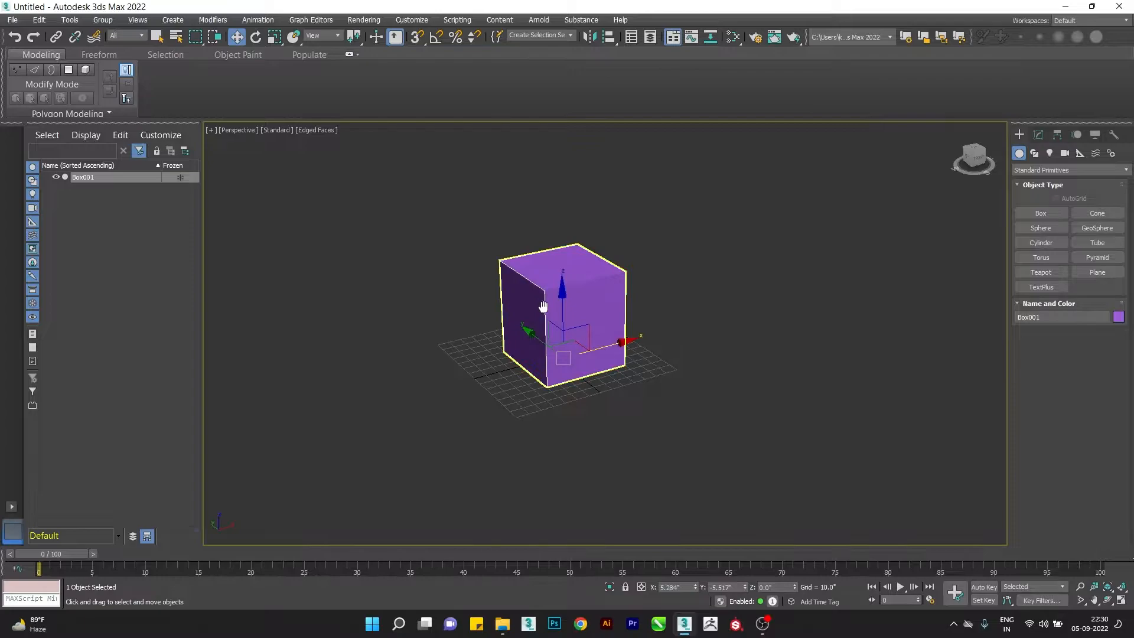
pyautogui.moveTo(541, 306); pyautogui.dragTo(546, 344, button='middle')
pyautogui.keyDown('alt'); pyautogui.moveTo(546, 344); pyautogui.dragTo(543, 342, button='middle'); pyautogui.keyUp('alt')
pyautogui.scroll(2, 543, 343)
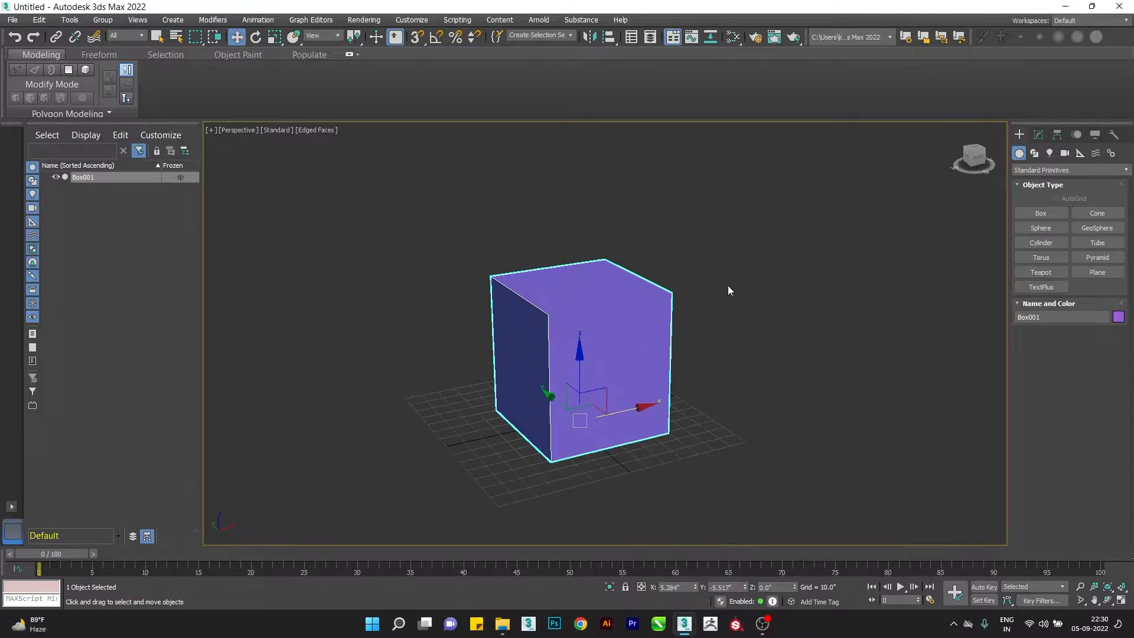
# Open the box's parameters for modification and increase its length to about 95.18 inches.
pyautogui.click(1037, 137)
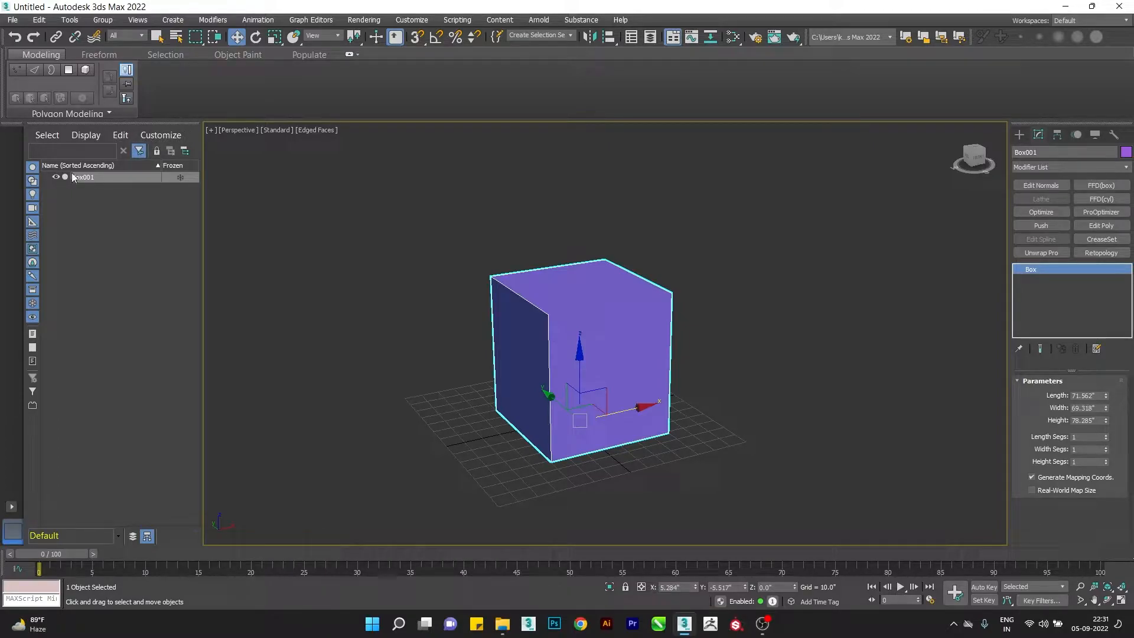
pyautogui.moveTo(479, 230); pyautogui.dragTo(654, 415)
pyautogui.scroll(5, 554, 324)
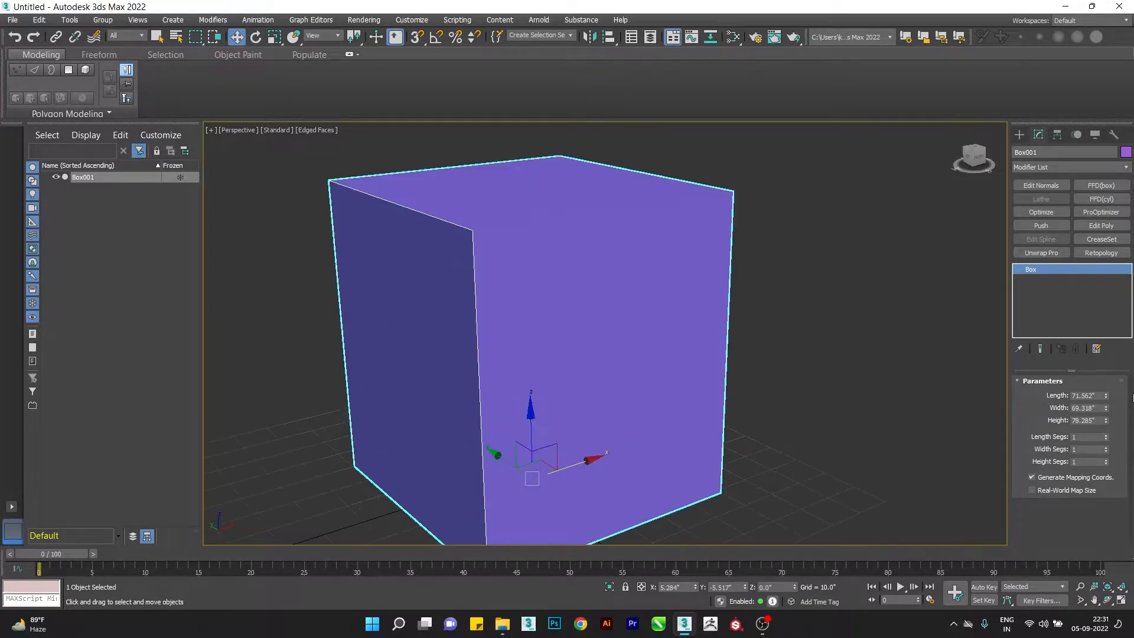
pyautogui.scroll(-3, 674, 296)
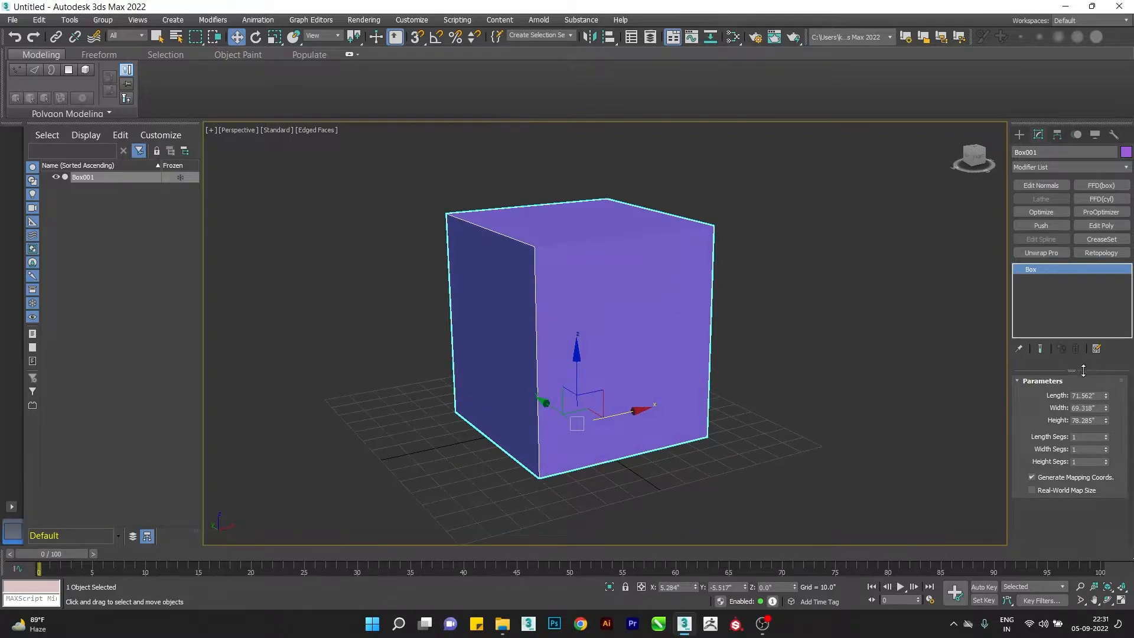
pyautogui.moveTo(1105, 395)
pyautogui.mouseDown()
pyautogui.moveTo(1108, 378)
pyautogui.moveTo(1109, 413)
pyautogui.moveTo(1108, 384)
pyautogui.mouseUp()
pyautogui.scroll(-2, 672, 360)
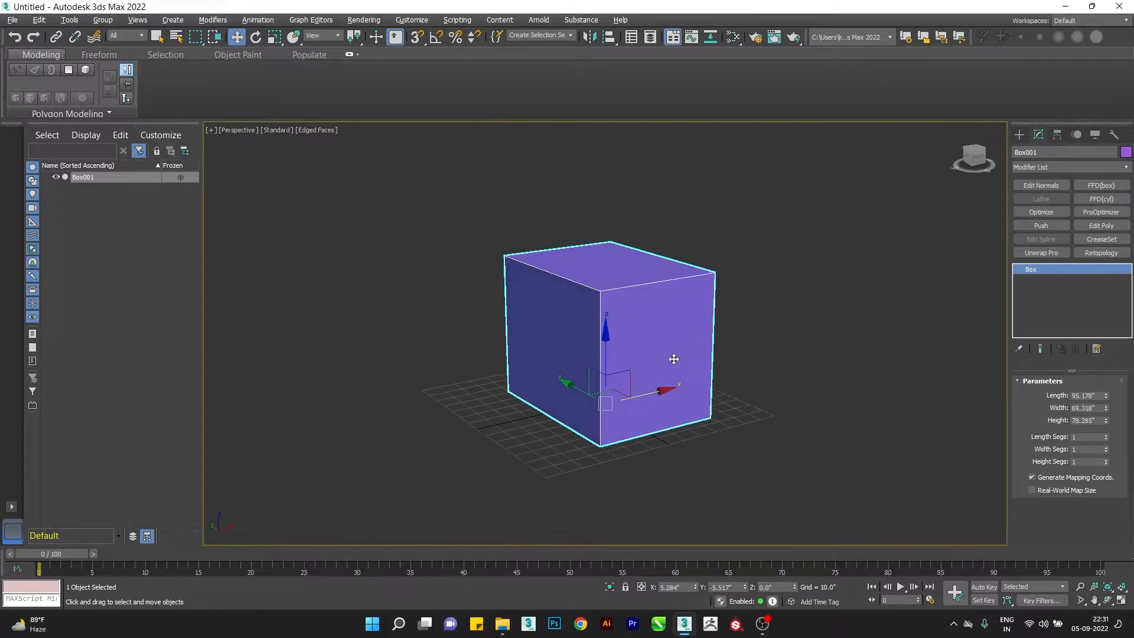
# Set the box's length, width and height to 10 inches each.
pyautogui.doubleClick(1083, 394)
pyautogui.write('10')
pyautogui.press('Return')
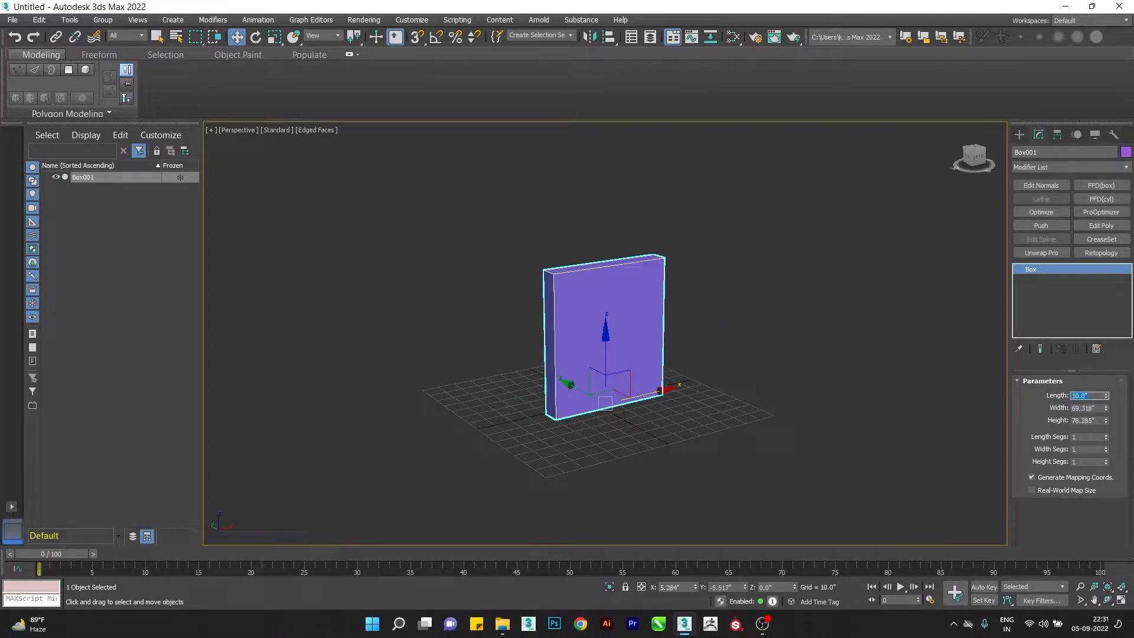
pyautogui.press('Tab')
pyautogui.write('1')
pyautogui.press('Return')
pyautogui.press('Tab')
pyautogui.write('10')
pyautogui.press('Return')
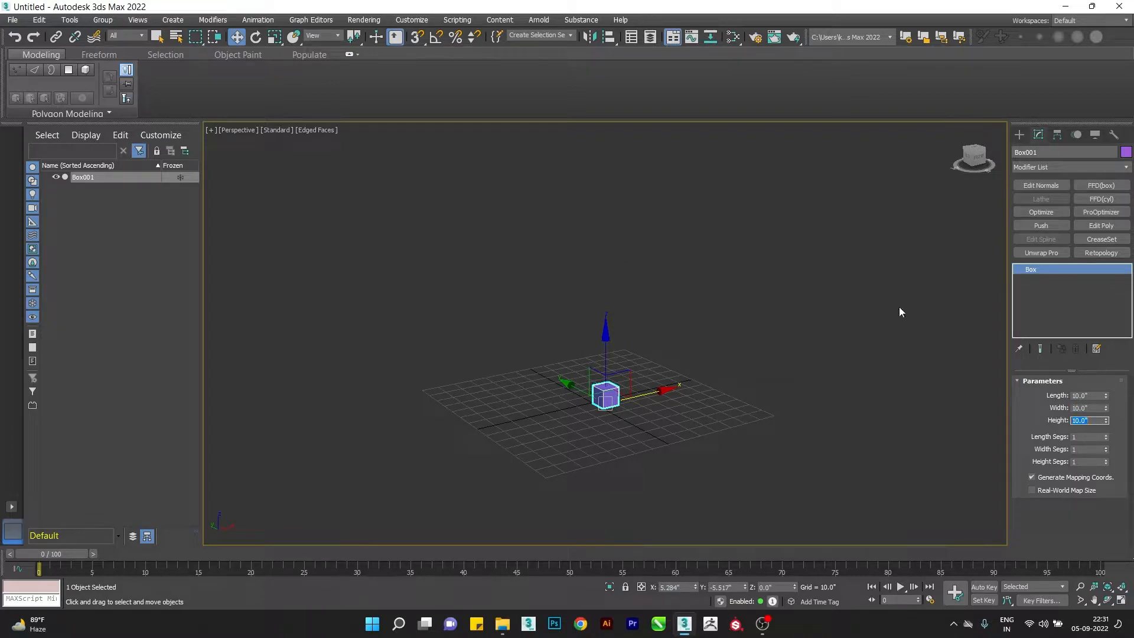
# Subdivide the box with 6 length segments, 11 width segments and 8 height segments.
pyautogui.scroll(10, 591, 413)
pyautogui.moveTo(678, 405); pyautogui.dragTo(766, 372, button='middle')
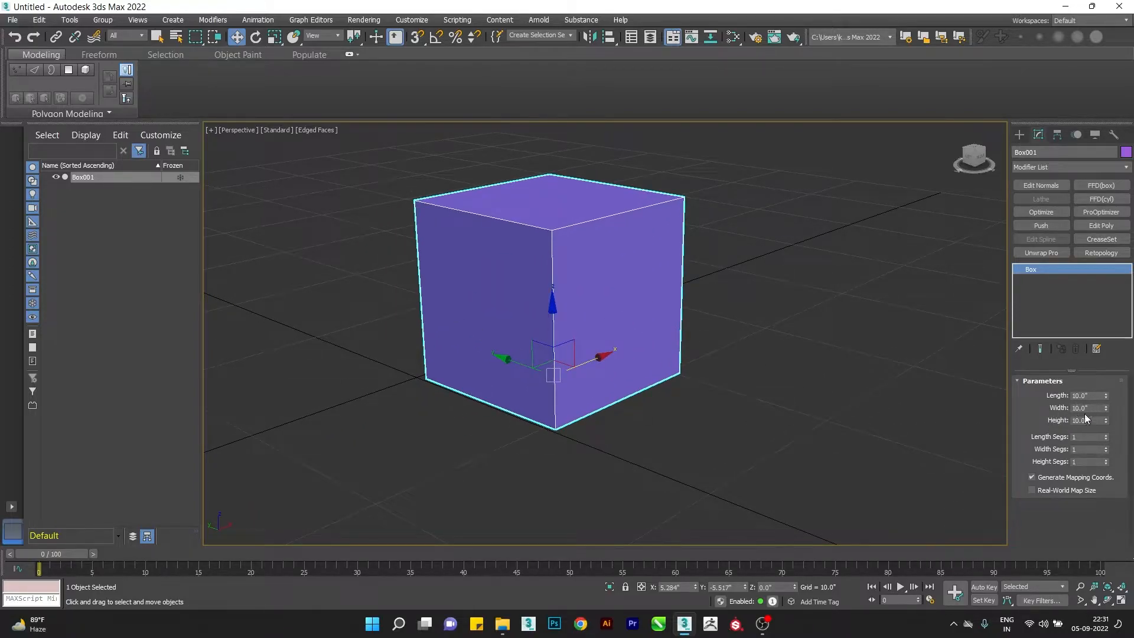
pyautogui.moveTo(643, 341); pyautogui.dragTo(743, 322, button='middle')
pyautogui.moveTo(722, 415); pyautogui.dragTo(701, 466, button='middle')
pyautogui.moveTo(1106, 437)
pyautogui.mouseDown()
pyautogui.moveTo(1104, 414)
pyautogui.moveTo(1105, 450)
pyautogui.mouseUp()
pyautogui.keyDown('alt'); pyautogui.moveTo(670, 299); pyautogui.dragTo(659, 299, button='middle'); pyautogui.keyUp('alt')
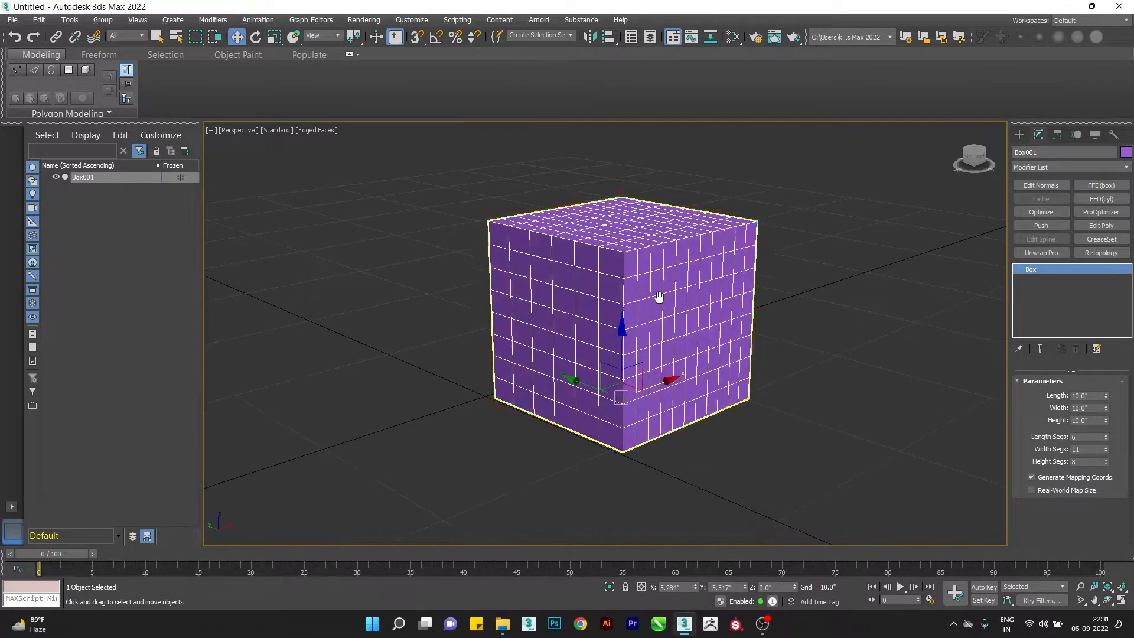
pyautogui.keyDown('alt'); pyautogui.moveTo(976, 453); pyautogui.dragTo(998, 453, button='middle'); pyautogui.keyUp('alt')
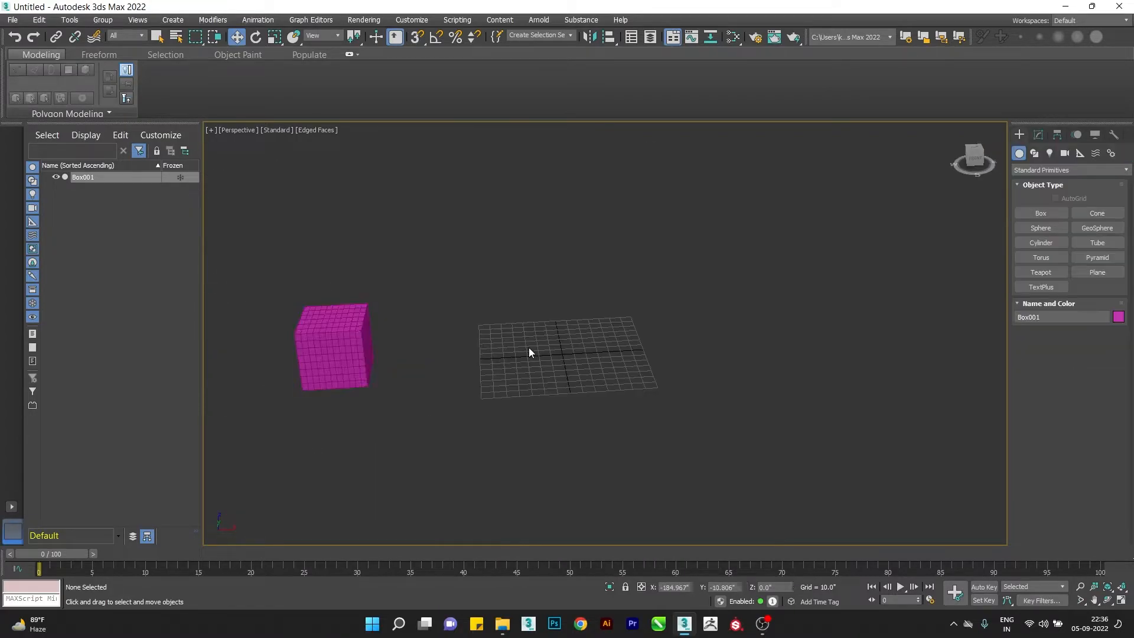
# Create a pointed cone beside the box with a base radius of about 52.86 inches and a height of about 61.1 inches.
pyautogui.scroll(5, 529, 348)
pyautogui.click(1099, 213)
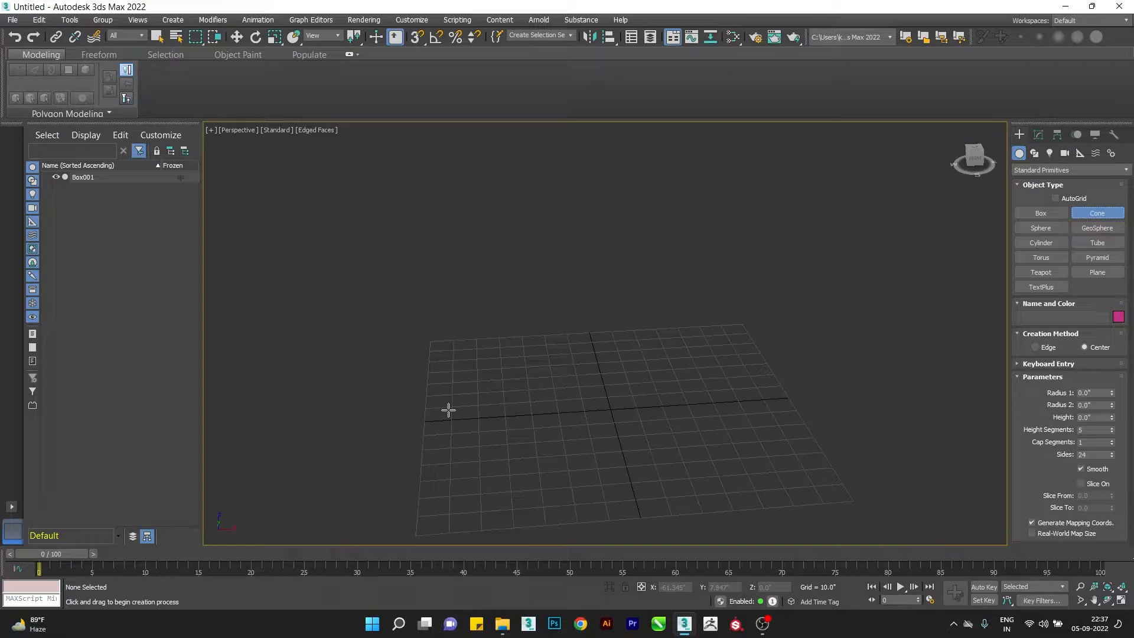
pyautogui.moveTo(443, 379); pyautogui.dragTo(523, 432)
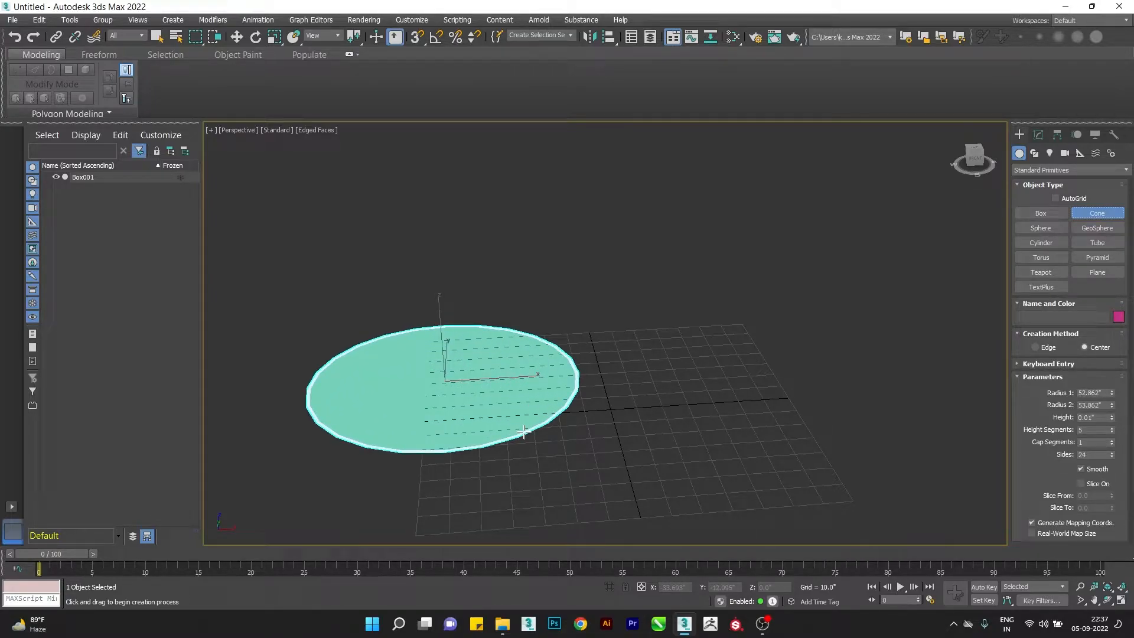
pyautogui.moveTo(524, 431); pyautogui.dragTo(524, 430)
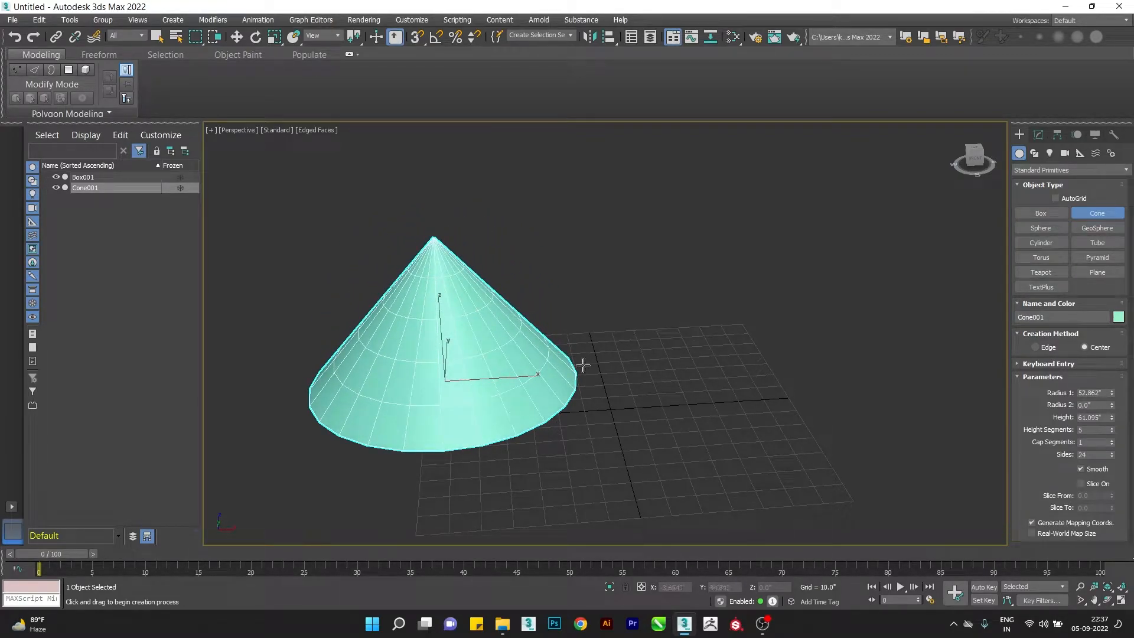
pyautogui.scroll(-3, 632, 374)
pyautogui.keyDown('alt'); pyautogui.moveTo(632, 374); pyautogui.dragTo(599, 377, button='middle'); pyautogui.keyUp('alt')
pyautogui.scroll(5, 488, 337)
pyautogui.press('w')
# Open the cone's parameters for modification and increase its base Radius 1 to about 61.85 inches.
pyautogui.scroll(-3, 508, 299)
pyautogui.keyDown('alt'); pyautogui.moveTo(508, 300); pyautogui.dragTo(591, 327, button='middle'); pyautogui.keyUp('alt')
pyautogui.click(1038, 135)
pyautogui.scroll(3, 562, 313)
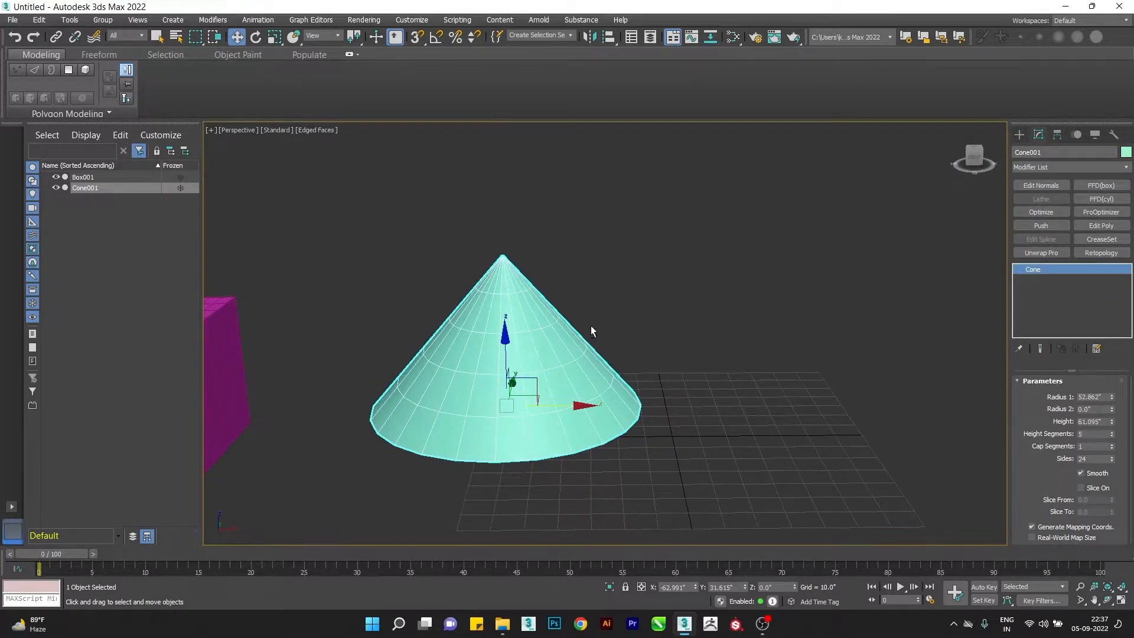
pyautogui.moveTo(1112, 396); pyautogui.dragTo(1114, 382)
pyautogui.keyDown('alt'); pyautogui.moveTo(603, 424); pyautogui.dragTo(614, 427, button='middle'); pyautogui.keyUp('alt')
pyautogui.scroll(5, 615, 425)
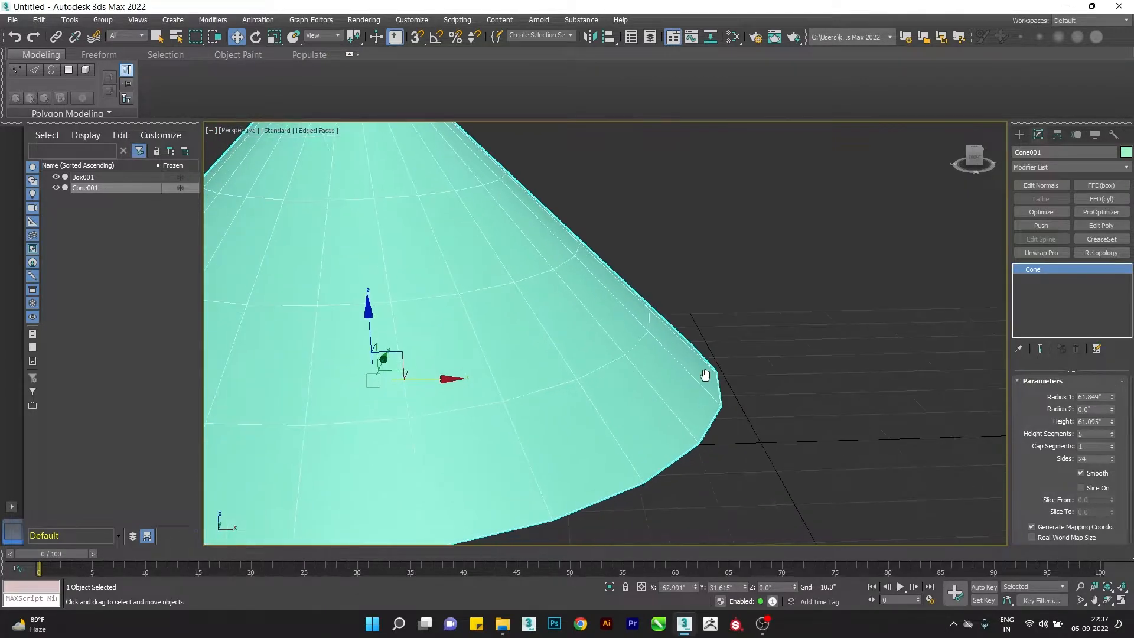
# Set the cone's top Radius 2 to 1.25 inches and its height to about 61.7 inches.
pyautogui.scroll(-3, 706, 381)
pyautogui.moveTo(1112, 412); pyautogui.dragTo(1100, 335)
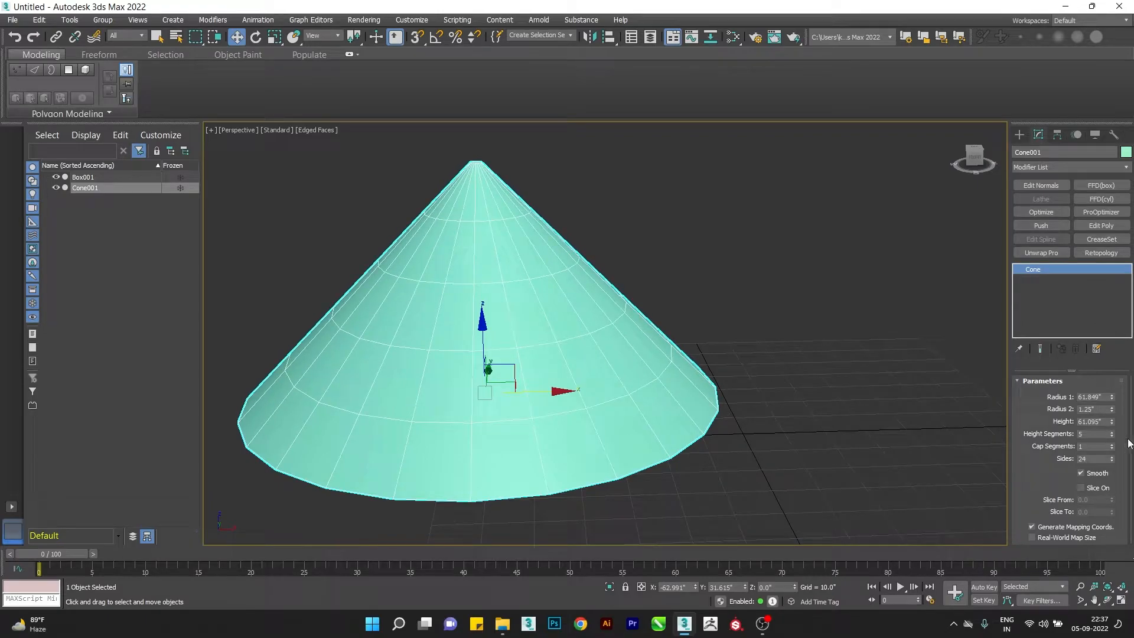
pyautogui.moveTo(1112, 422)
pyautogui.mouseDown()
pyautogui.moveTo(1111, 388)
pyautogui.moveTo(1112, 422)
pyautogui.mouseUp()
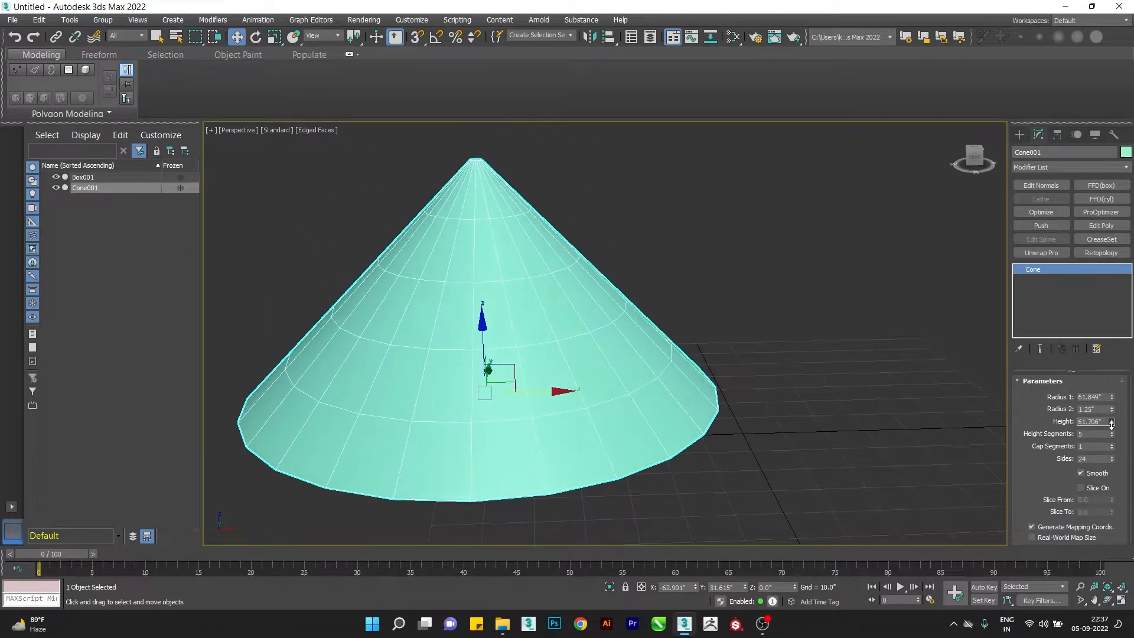
pyautogui.scroll(-3, 764, 381)
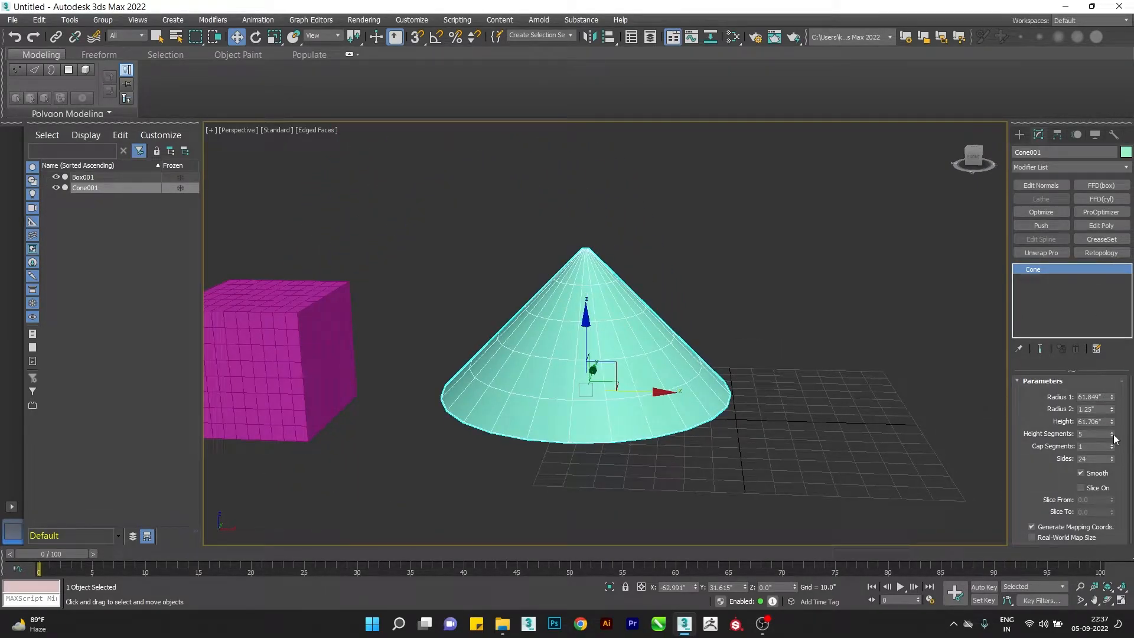
# Increase the cone's height segments to 9.
pyautogui.moveTo(1112, 437); pyautogui.dragTo(1111, 436)
pyautogui.scroll(3, 685, 390)
pyautogui.scroll(1, 686, 389)
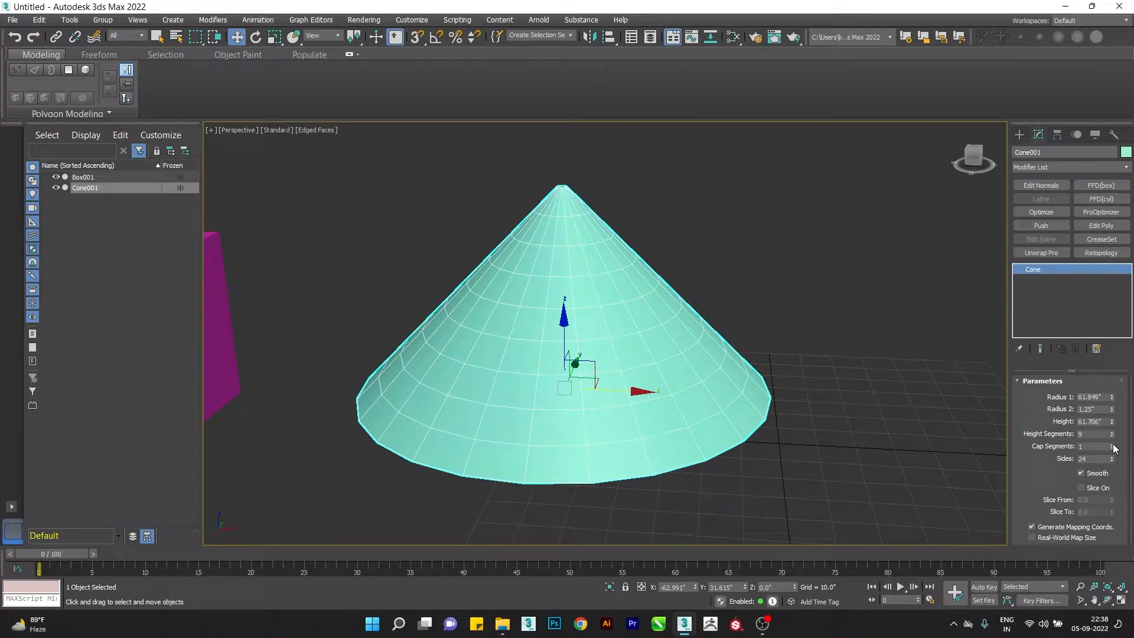
# Increase the cone's cap segments to 3, checking the rings on its small top cap.
pyautogui.scroll(5, 520, 210)
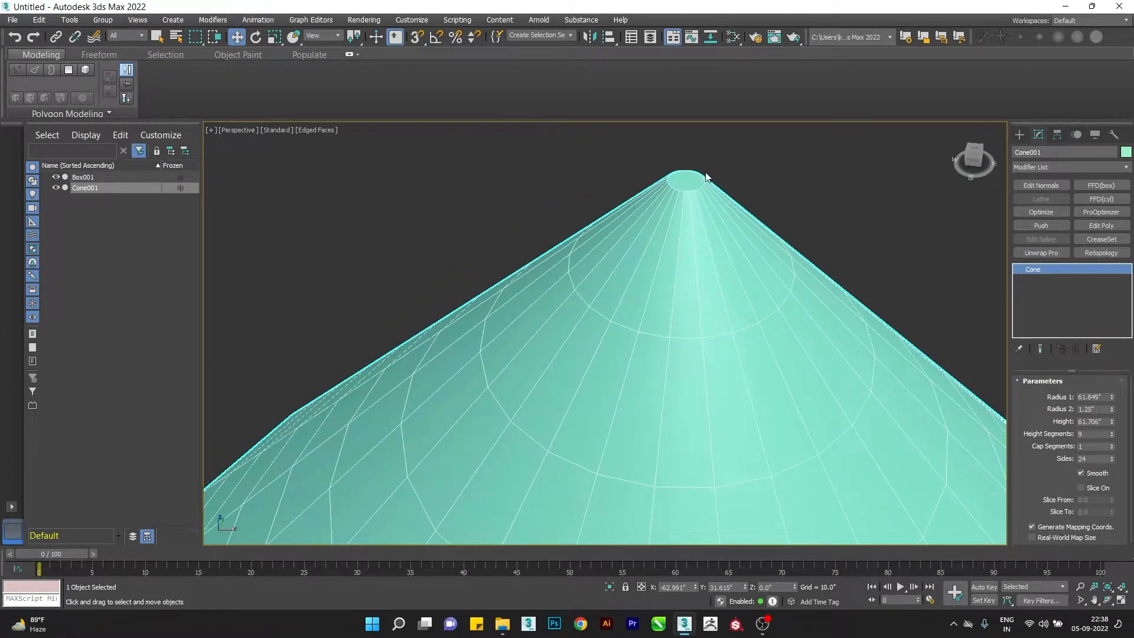
pyautogui.scroll(-1, 708, 164)
pyautogui.click(1112, 444)
pyautogui.keyDown('alt'); pyautogui.moveTo(777, 285); pyautogui.dragTo(678, 283, button='middle'); pyautogui.keyUp('alt')
pyautogui.scroll(3, 678, 283)
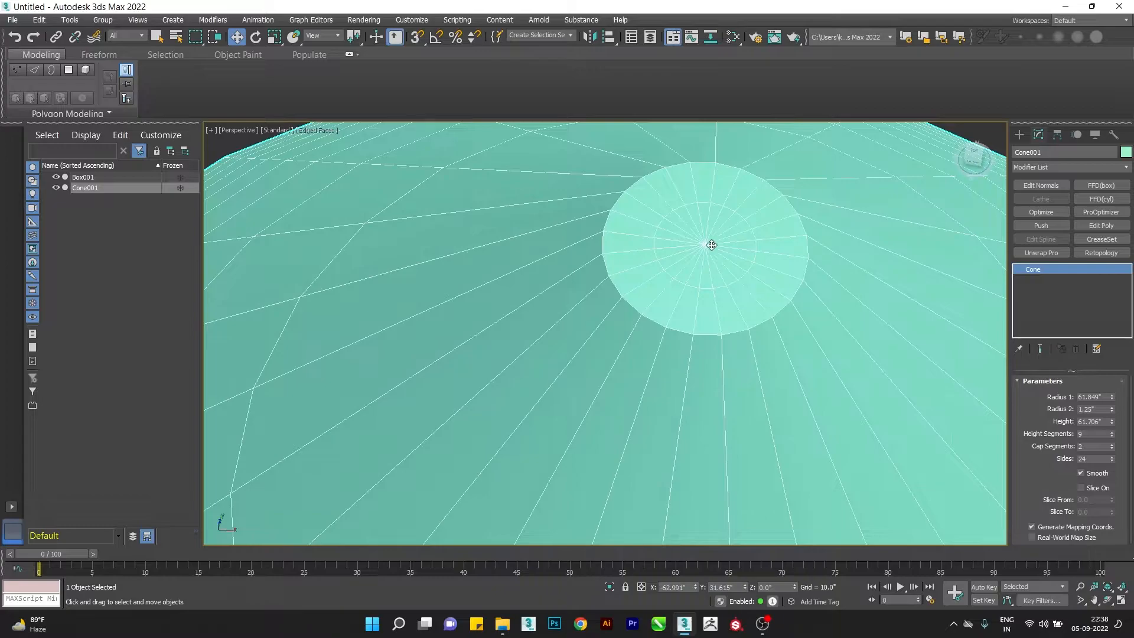
pyautogui.click(1112, 444)
# Reduce the cone to 8 sides and inspect its octagonal shape.
pyautogui.scroll(-4, 600, 273)
pyautogui.scroll(-4, 733, 356)
pyautogui.keyDown('alt'); pyautogui.moveTo(732, 355); pyautogui.dragTo(784, 406, button='middle'); pyautogui.keyUp('alt')
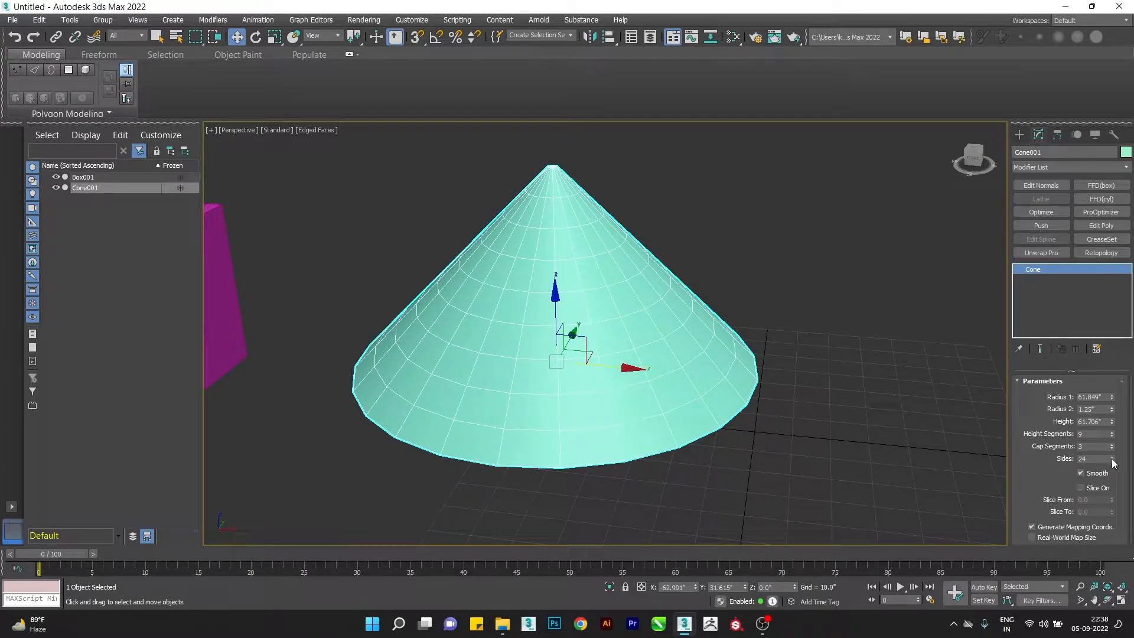
pyautogui.click(1102, 459)
pyautogui.write('8')
pyautogui.press('Return')
pyautogui.keyDown('alt'); pyautogui.moveTo(531, 245); pyautogui.dragTo(579, 178, button='middle'); pyautogui.keyUp('alt')
pyautogui.keyDown('alt'); pyautogui.moveTo(824, 369); pyautogui.dragTo(792, 338, button='middle'); pyautogui.keyUp('alt')
pyautogui.click(791, 337)
pyautogui.click(731, 395)
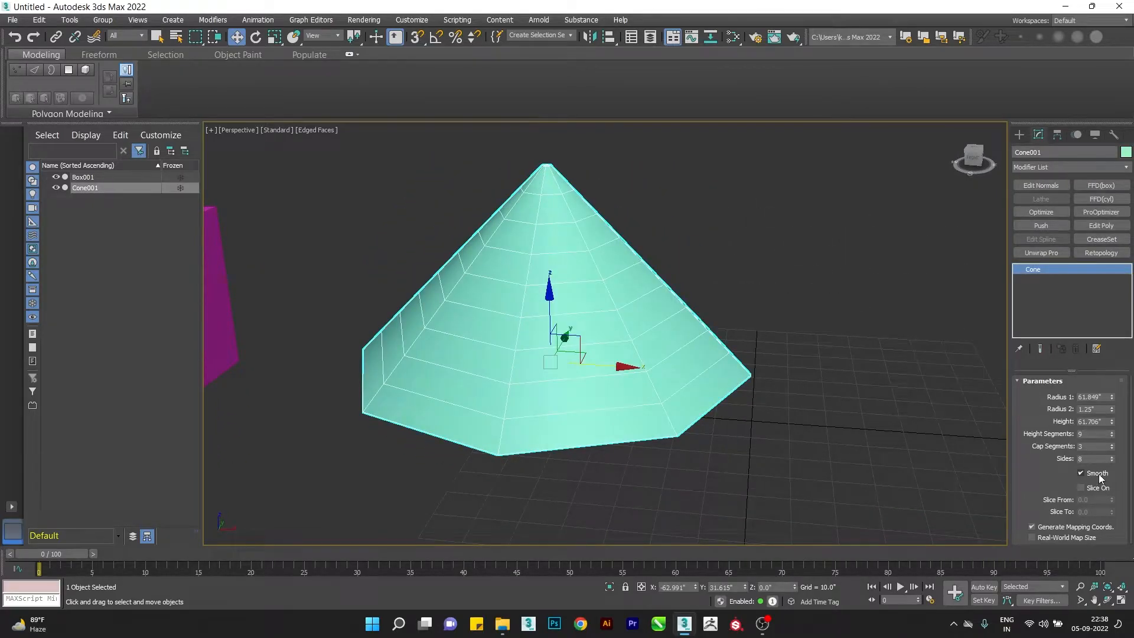
# Turn off smoothing on the cone and hide the edge display to inspect its flat facets.
pyautogui.click(1095, 475)
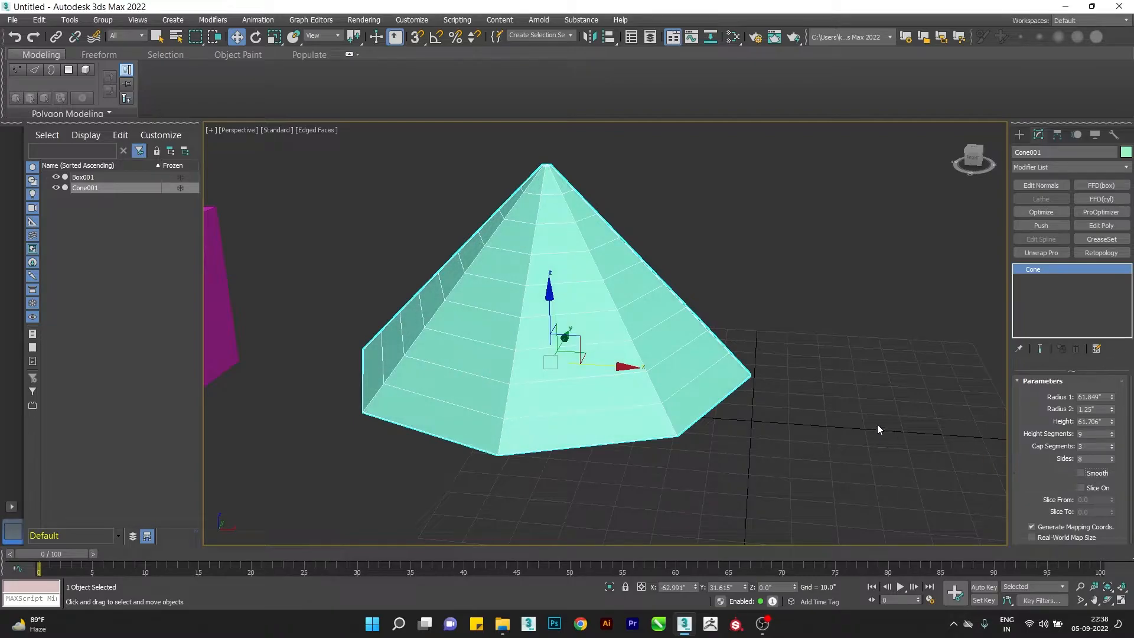
pyautogui.moveTo(855, 409); pyautogui.dragTo(834, 415, button='middle')
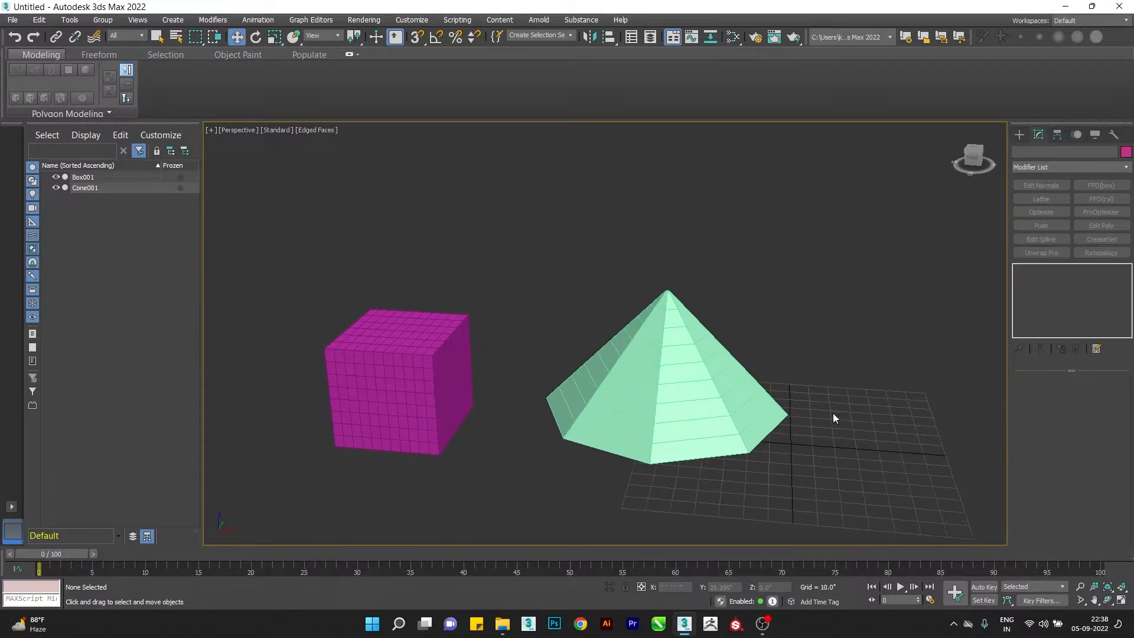
pyautogui.press('F4')
pyautogui.moveTo(783, 327)
pyautogui.keyDown('alt'); pyautogui.mouseDown(button='middle')
pyautogui.moveTo(779, 376)
pyautogui.moveTo(734, 382)
pyautogui.mouseUp(button='middle'); pyautogui.keyUp('alt')
pyautogui.keyDown('alt'); pyautogui.moveTo(735, 277); pyautogui.dragTo(762, 250, button='middle'); pyautogui.keyUp('alt')
pyautogui.moveTo(779, 248); pyautogui.dragTo(662, 416)
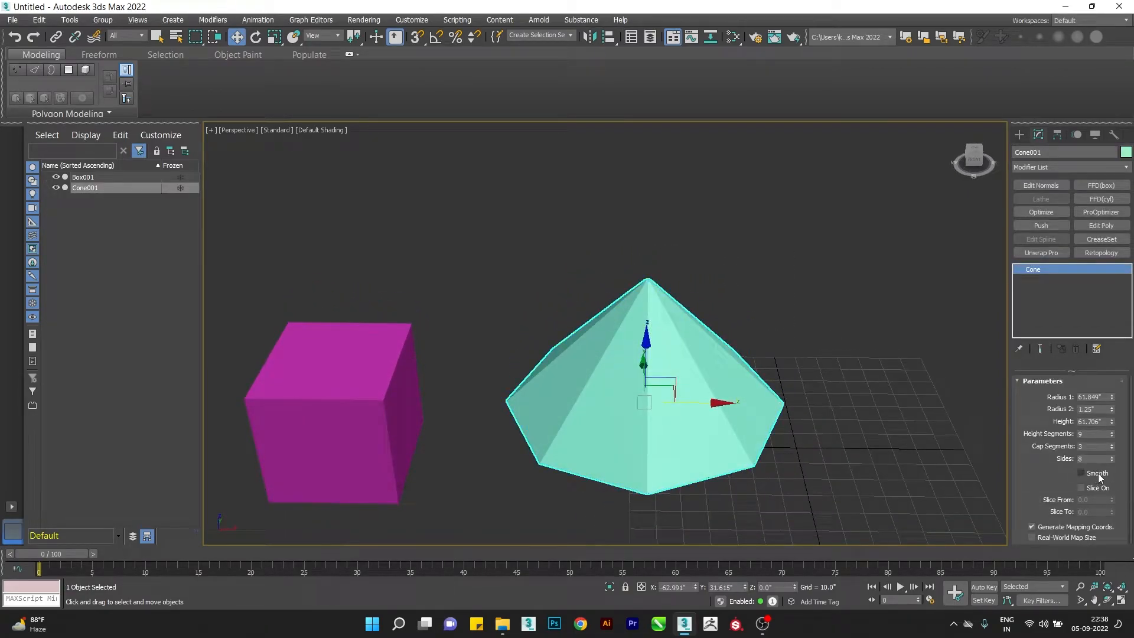
# Turn smoothing back on for the cone and inspect its shading from above and from the side.
pyautogui.click(1098, 476)
pyautogui.click(860, 346)
pyautogui.moveTo(860, 346)
pyautogui.keyDown('alt'); pyautogui.mouseDown(button='middle')
pyautogui.moveTo(749, 335)
pyautogui.moveTo(751, 399)
pyautogui.mouseUp(button='middle'); pyautogui.keyUp('alt')
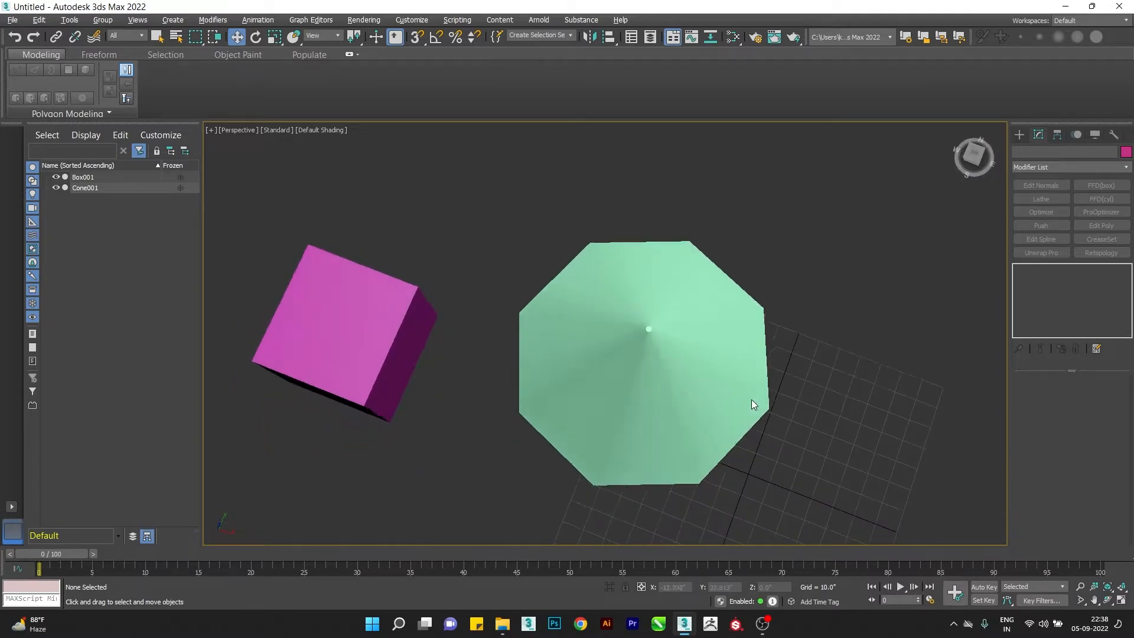
pyautogui.keyDown('alt'); pyautogui.moveTo(739, 301); pyautogui.dragTo(711, 352, button='middle'); pyautogui.keyUp('alt')
pyautogui.click(711, 352)
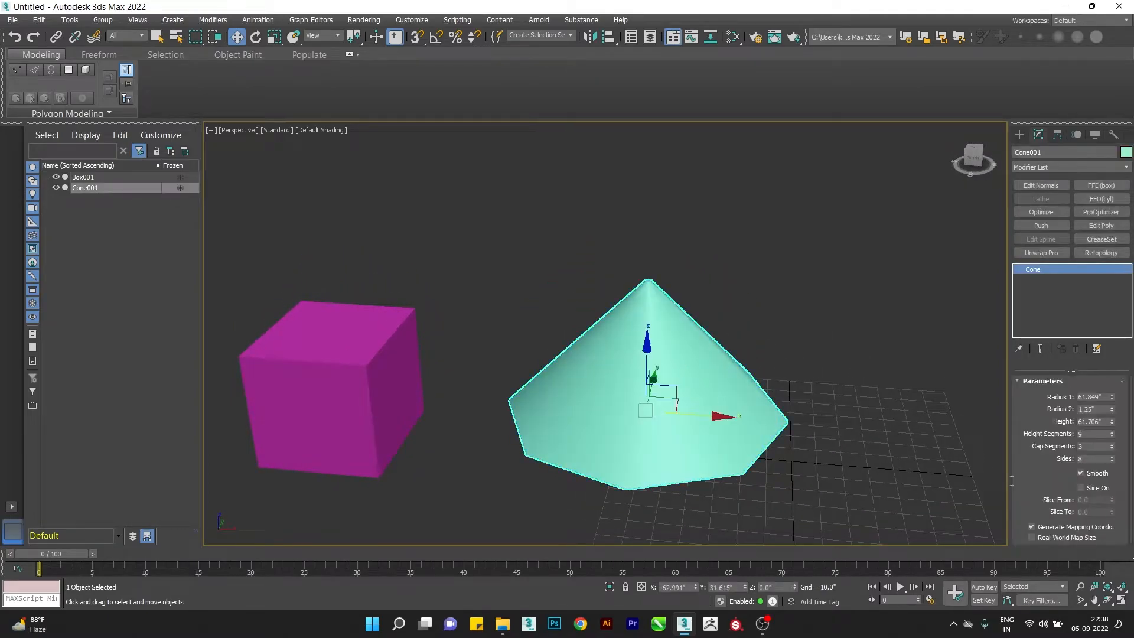
# Enable slicing on the cone and switch the viewport to the top view.
pyautogui.click(1093, 488)
pyautogui.keyDown('alt'); pyautogui.moveTo(723, 377); pyautogui.dragTo(755, 425, button='middle'); pyautogui.keyUp('alt')
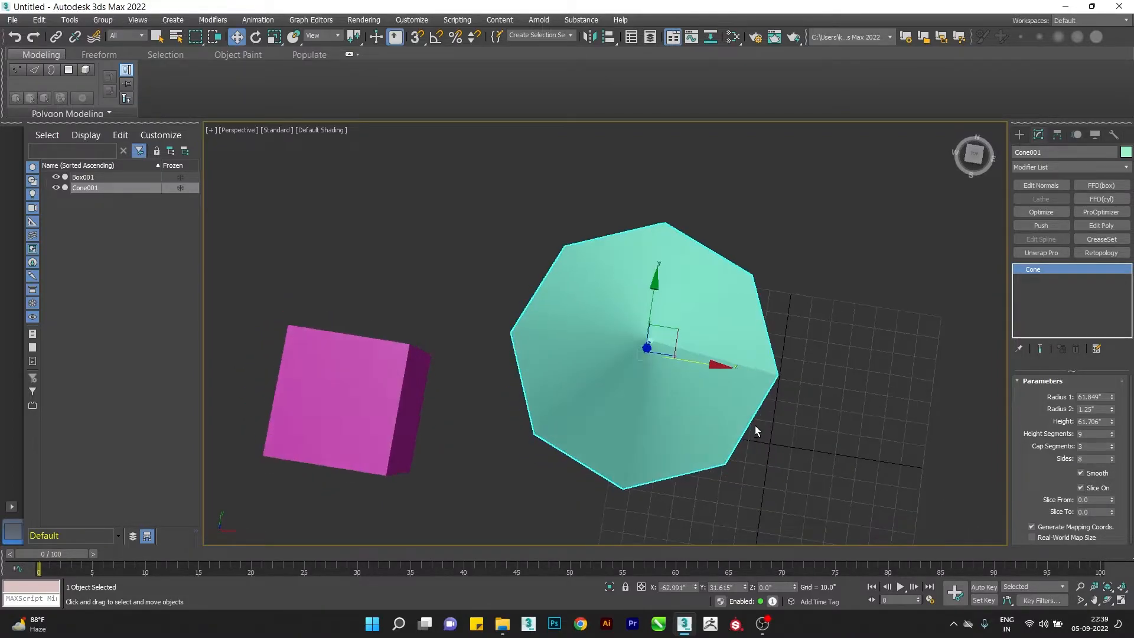
pyautogui.scroll(3, 744, 374)
pyautogui.press('t')
pyautogui.press('F4')
pyautogui.scroll(-3, 745, 372)
pyautogui.scroll(4, 697, 373)
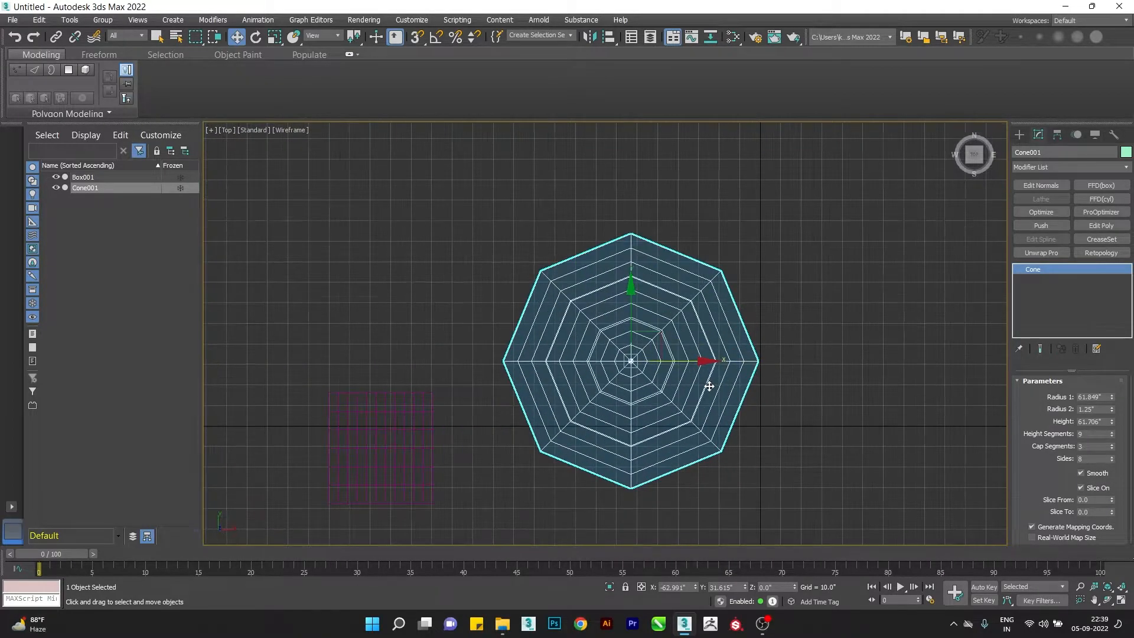
# Slice the cone in half in a shaded top view, with Slice From at 91 and Slice To at -90.
pyautogui.scroll(3, 659, 347)
pyautogui.scroll(-3, 668, 346)
pyautogui.click(796, 331)
pyautogui.click(705, 395)
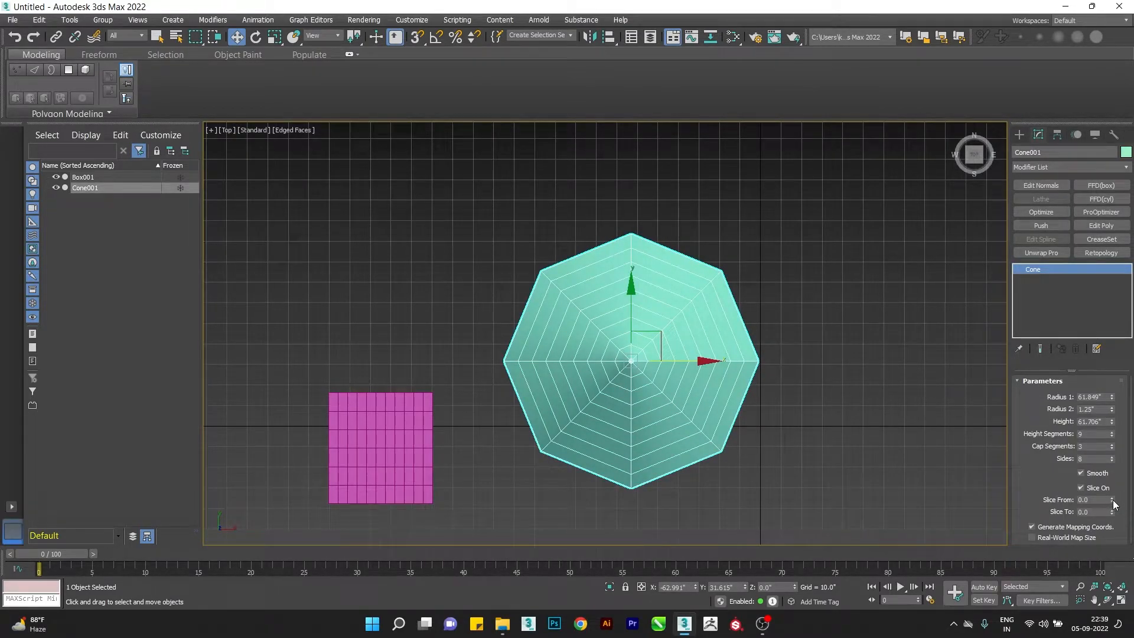
pyautogui.moveTo(1114, 503); pyautogui.dragTo(1087, 394)
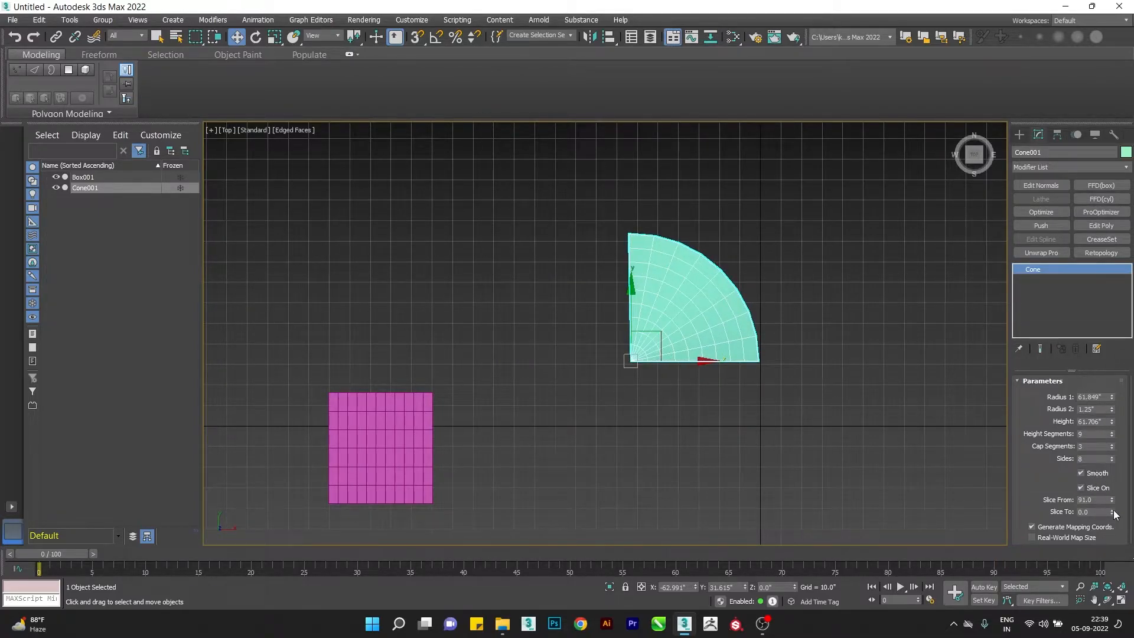
pyautogui.moveTo(1113, 513); pyautogui.dragTo(1124, 14)
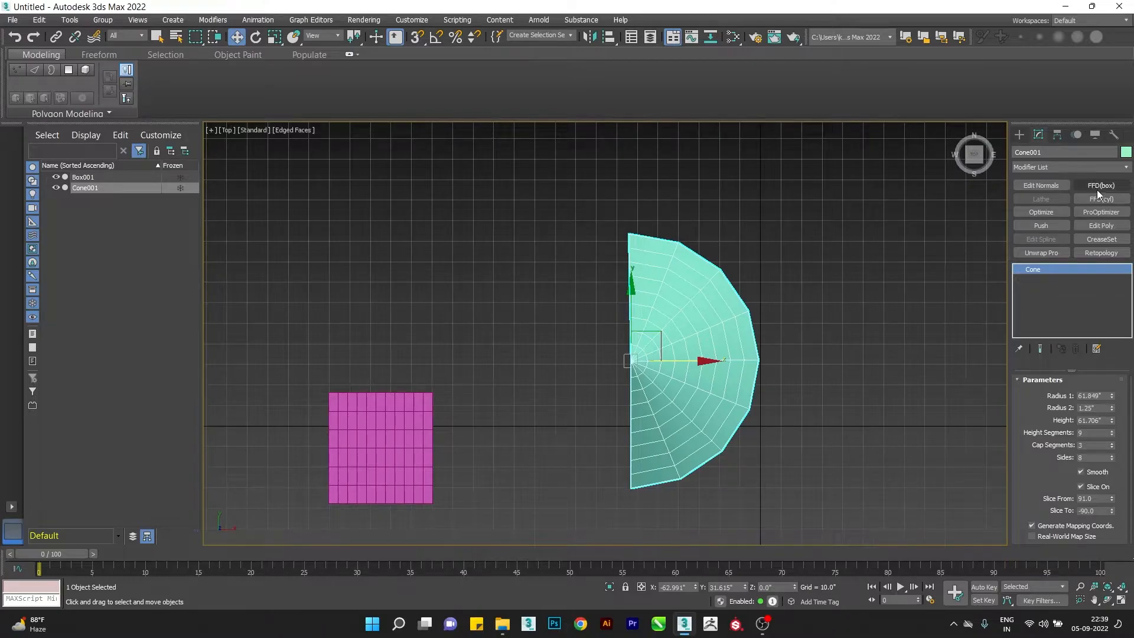
# Create a sphere with a radius of about 55.77" beside the sliced cone and open its parameters for editing.
pyautogui.moveTo(974, 155); pyautogui.dragTo(1057, 244)
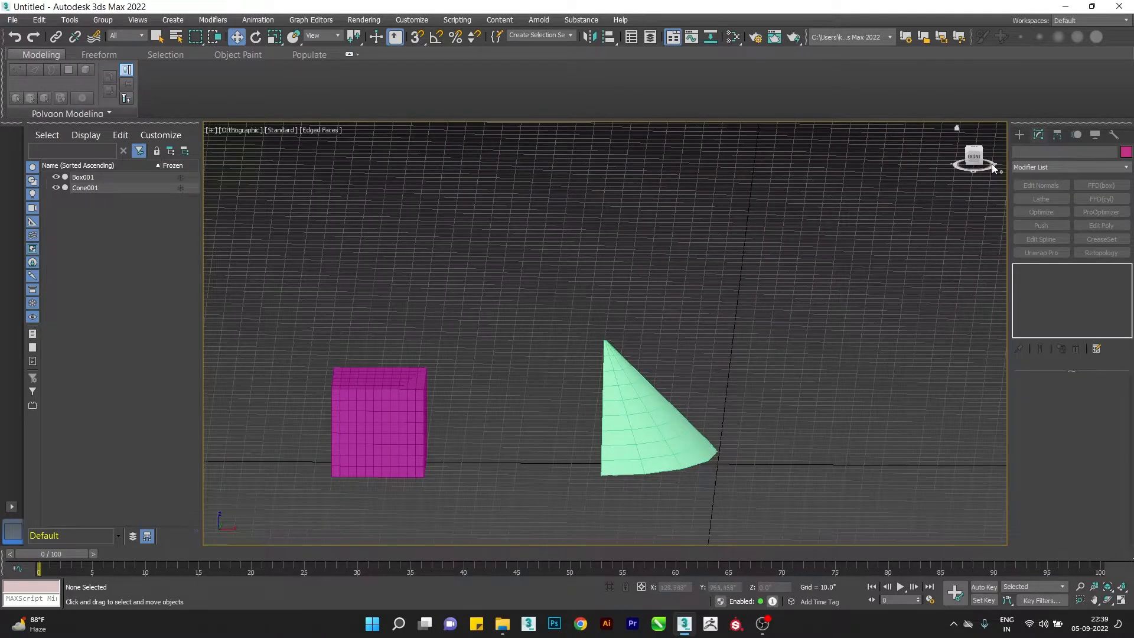
pyautogui.click(1020, 134)
pyautogui.click(608, 402)
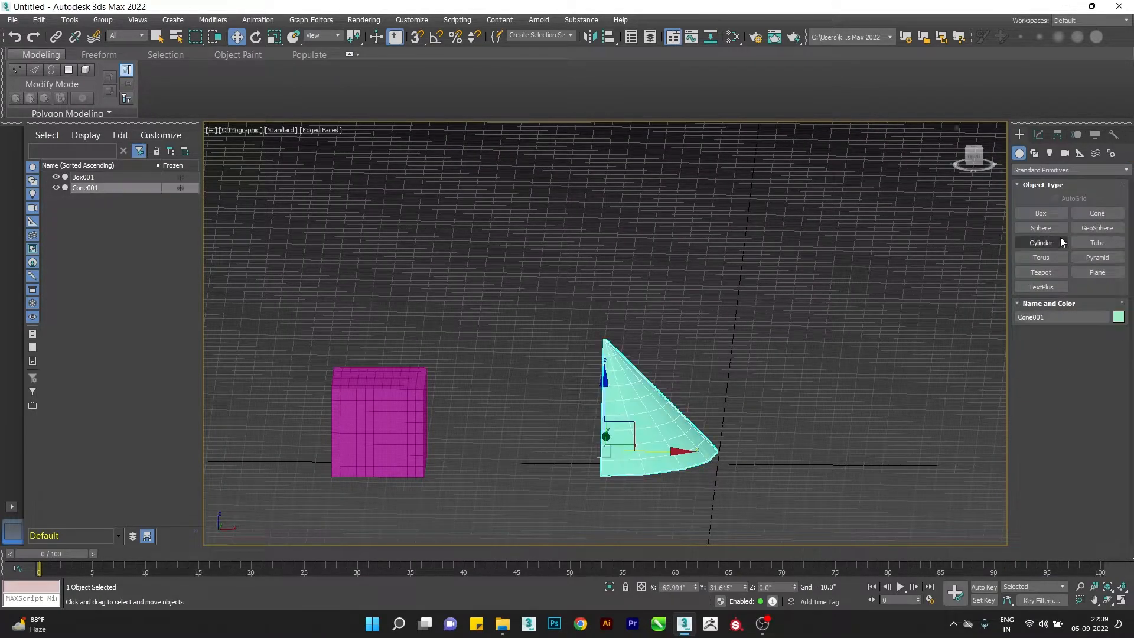
pyautogui.click(1040, 228)
pyautogui.keyDown('alt'); pyautogui.moveTo(549, 413); pyautogui.dragTo(624, 495, button='middle'); pyautogui.keyUp('alt')
pyautogui.moveTo(636, 477); pyautogui.dragTo(735, 483)
pyautogui.keyDown('alt'); pyautogui.moveTo(735, 483); pyautogui.dragTo(626, 319, button='middle'); pyautogui.keyUp('alt')
pyautogui.press('w')
pyautogui.click(1033, 135)
pyautogui.keyDown('alt'); pyautogui.moveTo(724, 461); pyautogui.dragTo(721, 385, button='middle'); pyautogui.keyUp('alt')
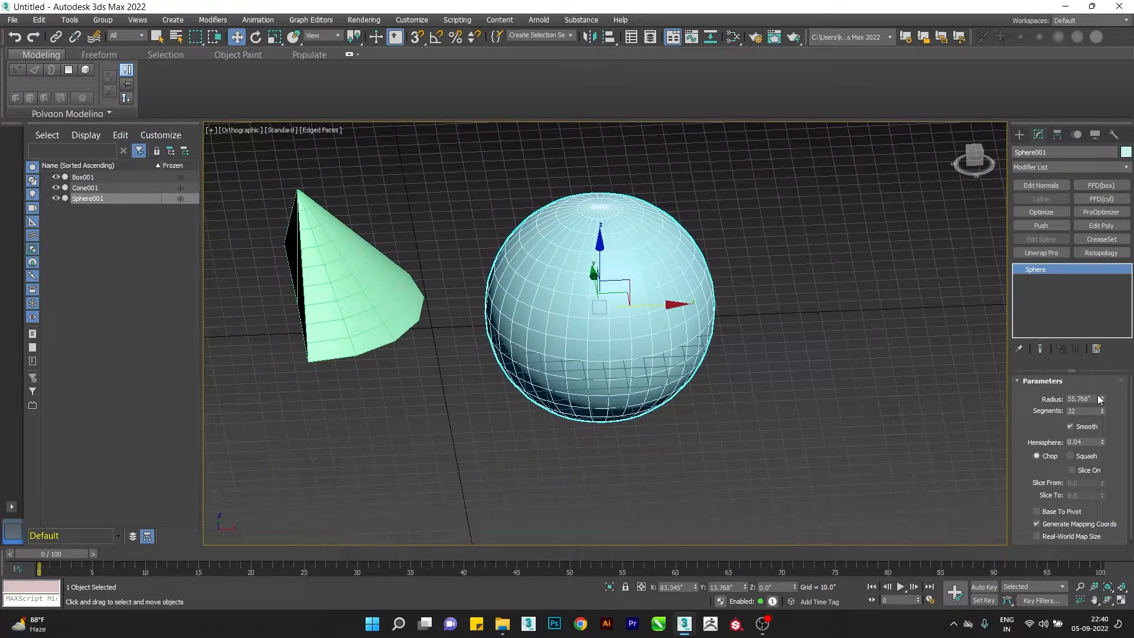
# Try adjusting the sphere's radius and compare the sphere with the neighbouring cone.
pyautogui.scroll(-1, 1105, 401)
pyautogui.moveTo(1102, 394)
pyautogui.mouseDown()
pyautogui.moveTo(1110, 351)
pyautogui.moveTo(1108, 378)
pyautogui.mouseUp()
pyautogui.keyDown('alt'); pyautogui.moveTo(809, 413); pyautogui.dragTo(791, 413, button='middle'); pyautogui.keyUp('alt')
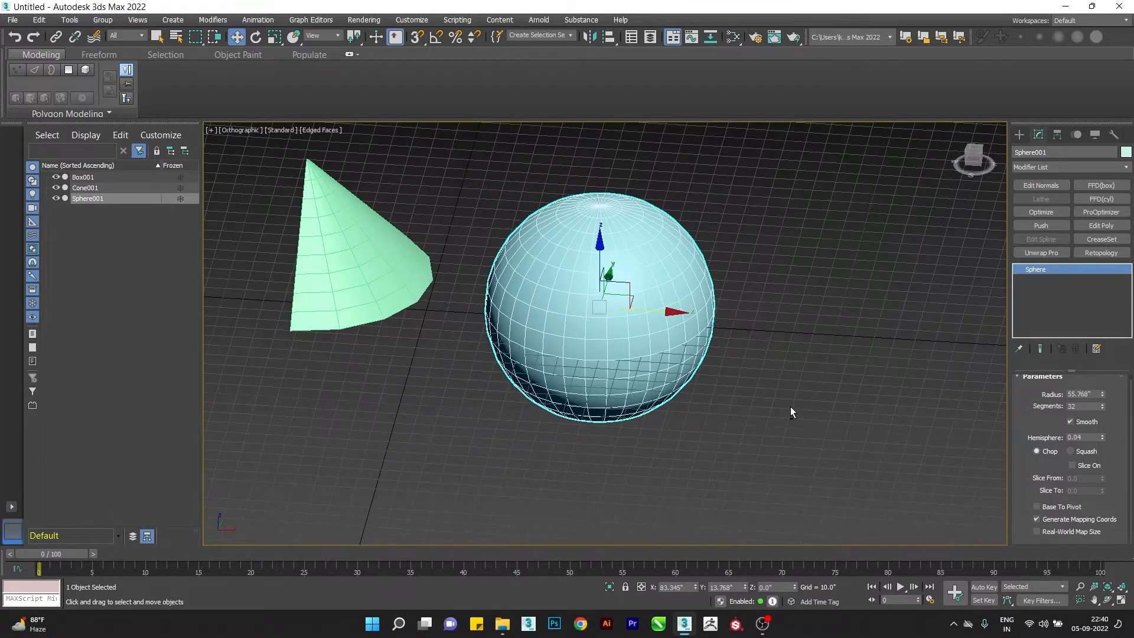
pyautogui.click(413, 262)
pyautogui.keyDown('alt'); pyautogui.moveTo(378, 278); pyautogui.dragTo(413, 283, button='middle'); pyautogui.keyUp('alt')
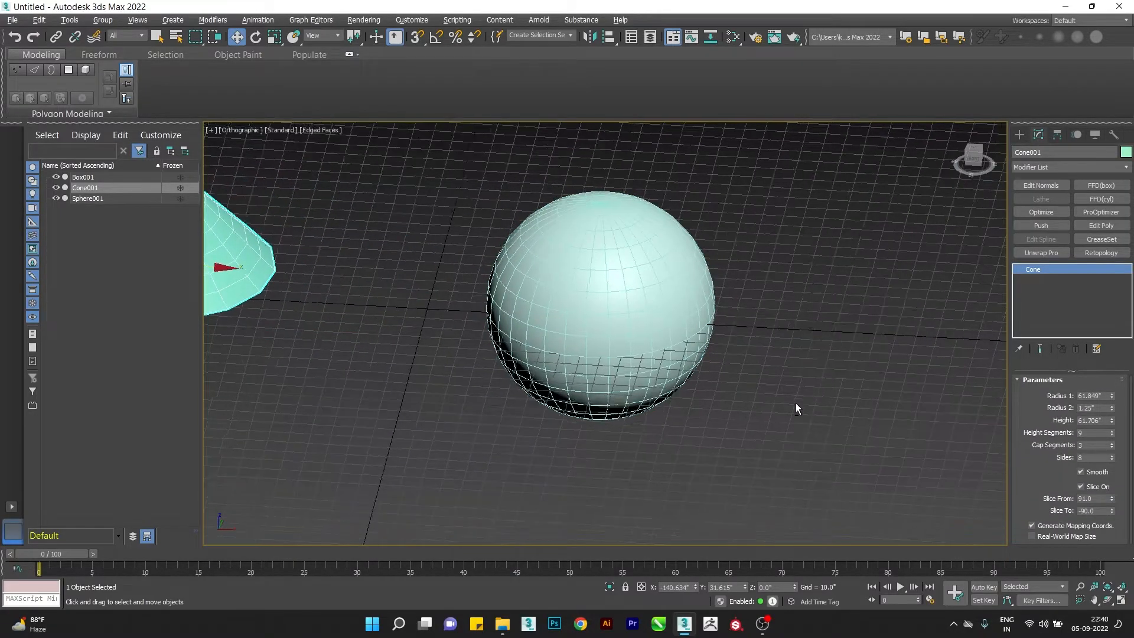
# Reduce the sphere's segments to 11 and inspect its coarser outline.
pyautogui.click(768, 384)
pyautogui.moveTo(1102, 409); pyautogui.dragTo(1105, 440)
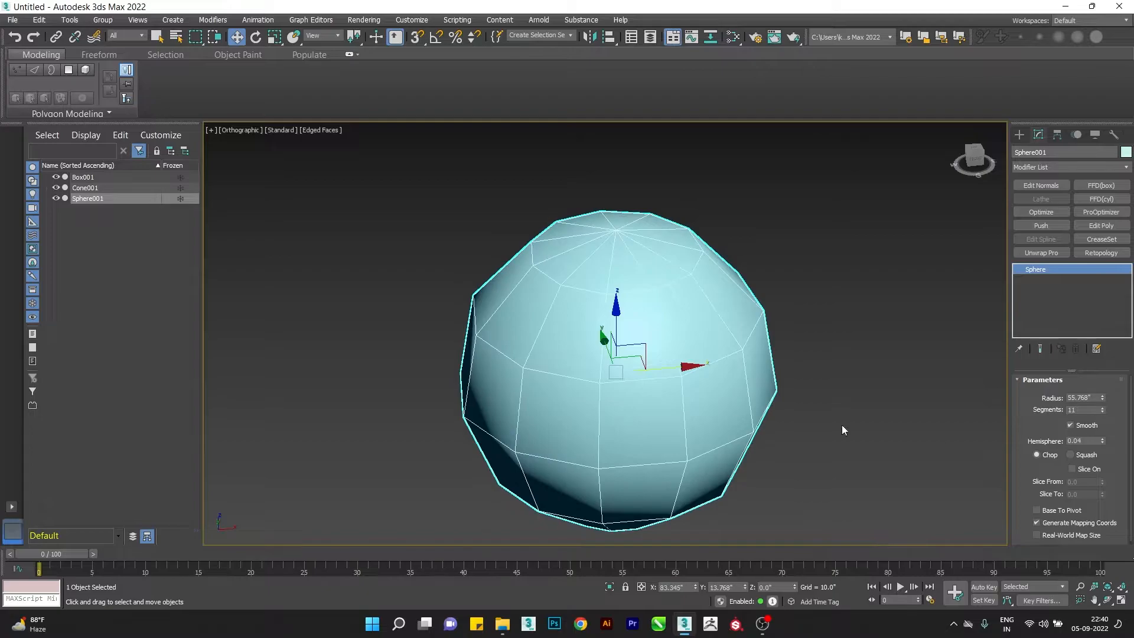
pyautogui.scroll(-3, 532, 387)
pyautogui.scroll(4, 591, 342)
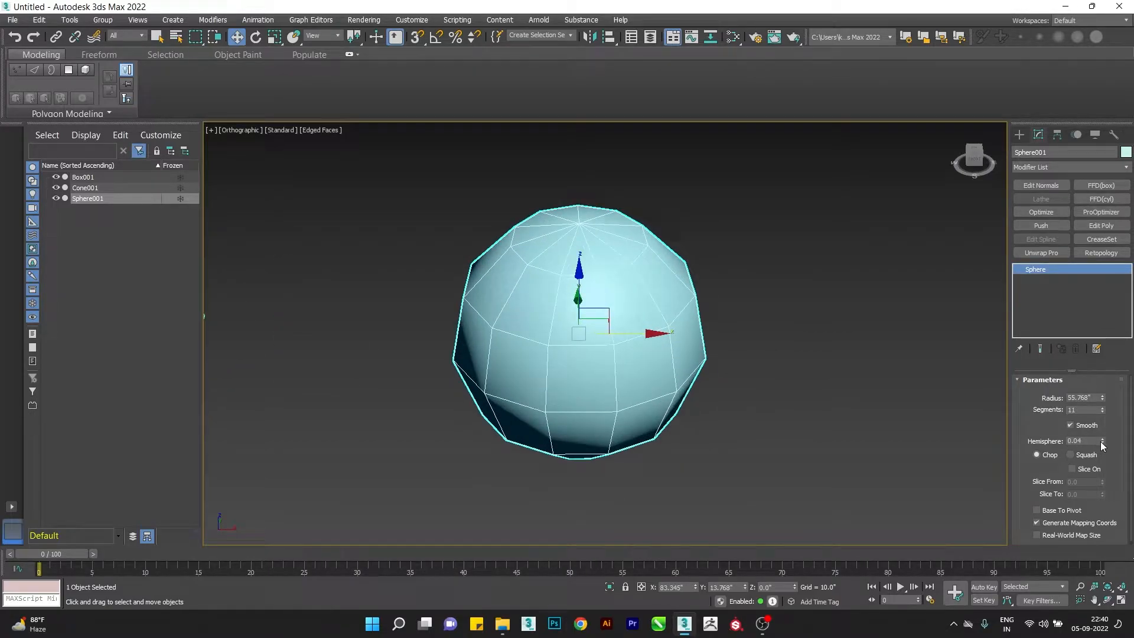
# Reset the sphere's Hemisphere to 0 and turn off Smooth, inspecting the flat facets with the edge display hidden.
pyautogui.rightClick(1102, 441)
pyautogui.click(1070, 425)
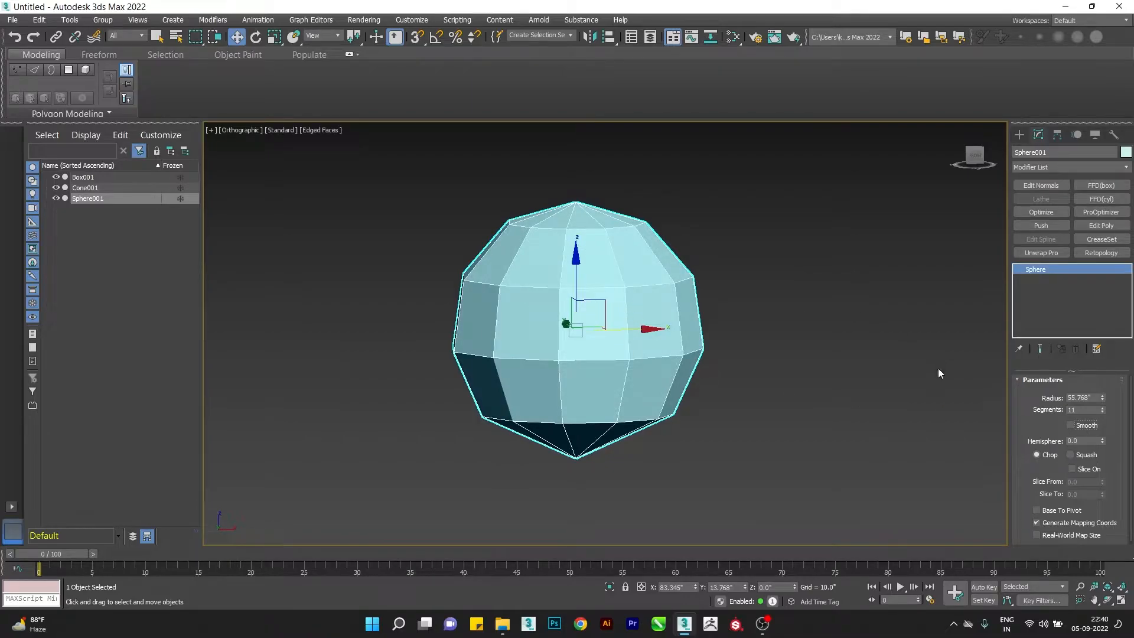
pyautogui.click(777, 272)
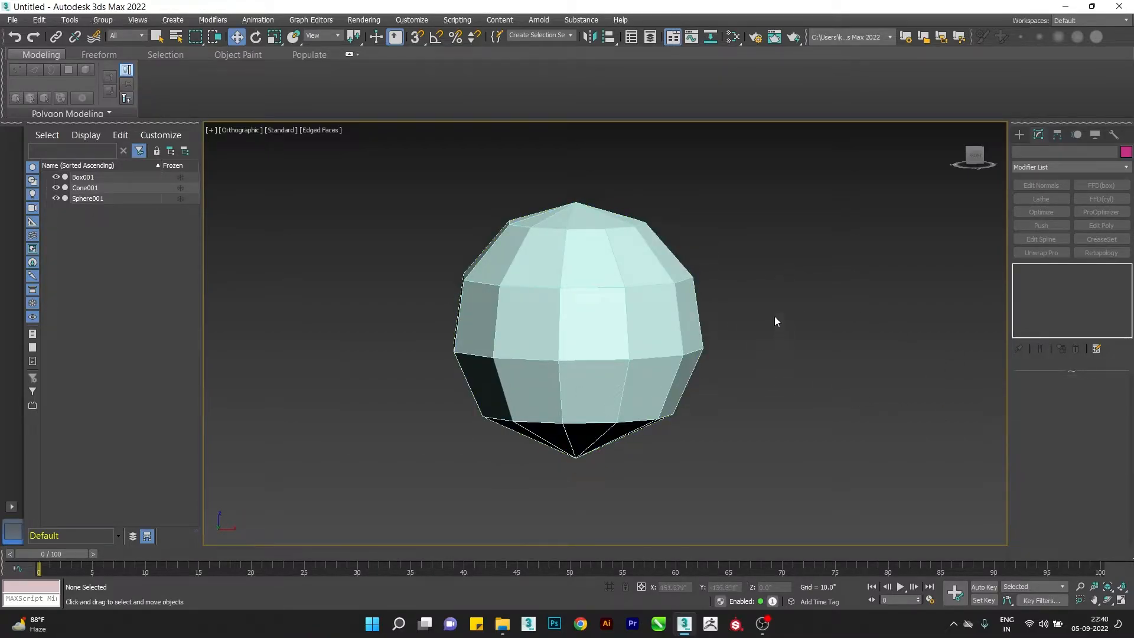
pyautogui.press('F4')
pyautogui.hotkey('ctrl', 'z')
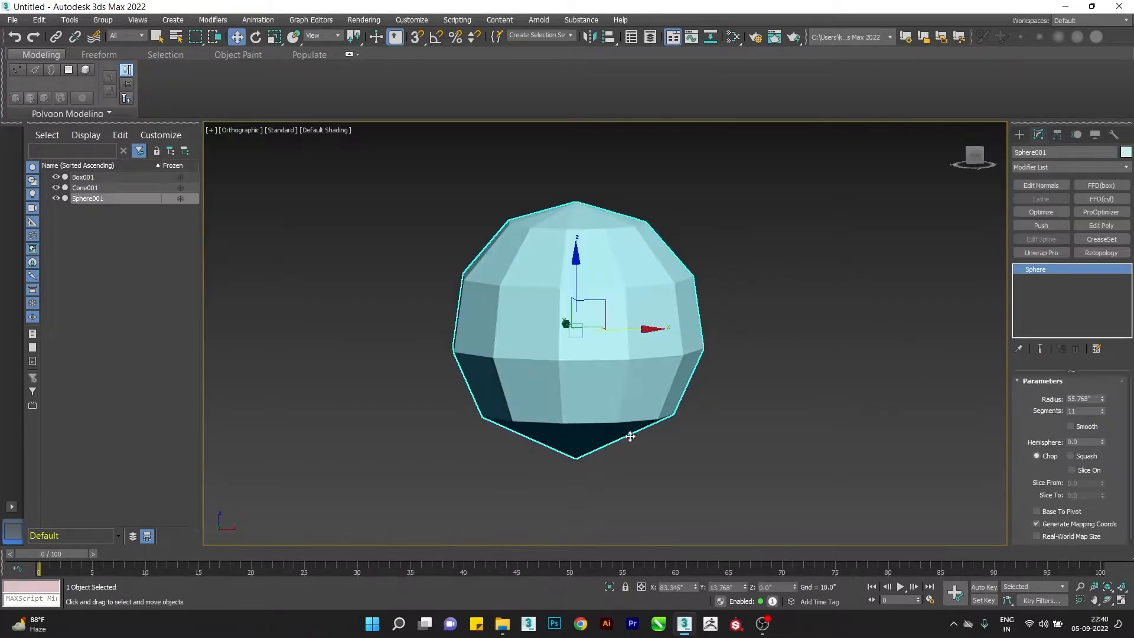
# Turn smoothing back on for the sphere and raise its segments to 49.
pyautogui.click(1073, 426)
pyautogui.click(787, 473)
pyautogui.moveTo(829, 283); pyautogui.dragTo(682, 447)
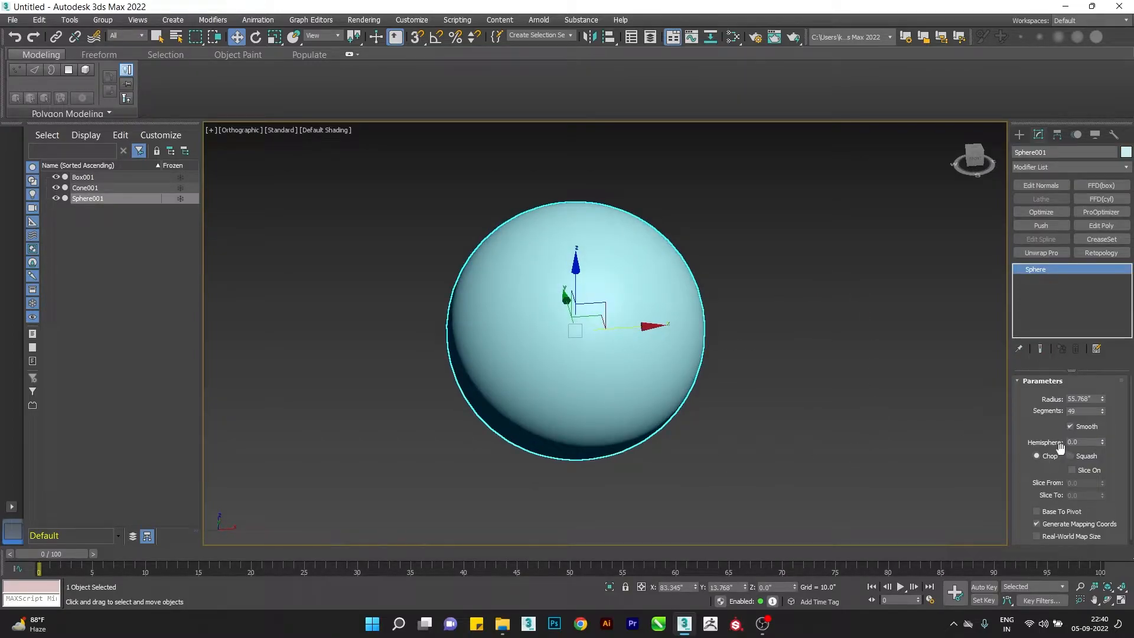
# Set the sphere's Hemisphere to 0.46 and inspect the cut from the front and below with edged faces displayed.
pyautogui.moveTo(1101, 439); pyautogui.dragTo(1108, 384)
pyautogui.press('f')
pyautogui.press('F3')
pyautogui.scroll(4, 859, 345)
pyautogui.scroll(-3, 815, 362)
pyautogui.moveTo(770, 396); pyautogui.dragTo(581, 361, button='middle')
pyautogui.press('F3')
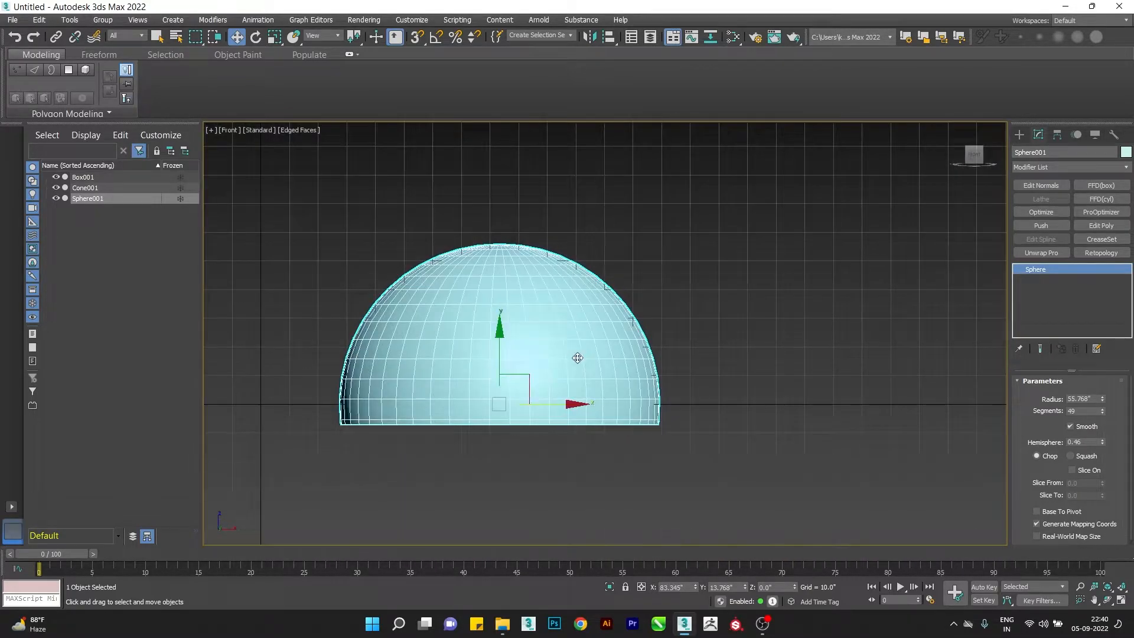
pyautogui.scroll(-2, 650, 417)
pyautogui.keyDown('alt'); pyautogui.moveTo(650, 418); pyautogui.dragTo(666, 395, button='middle'); pyautogui.keyUp('alt')
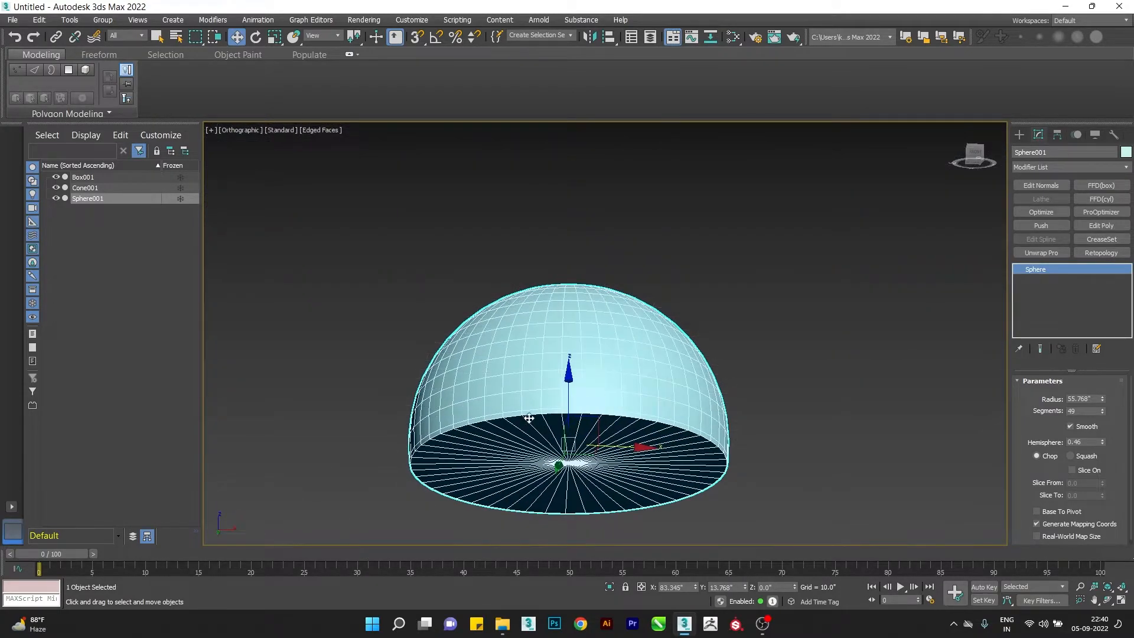
pyautogui.keyDown('alt'); pyautogui.moveTo(528, 417); pyautogui.dragTo(541, 409, button='middle'); pyautogui.keyUp('alt')
# Set the sphere's Hemisphere value to exactly 0.5 and inspect the flat underside.
pyautogui.doubleClick(1084, 442)
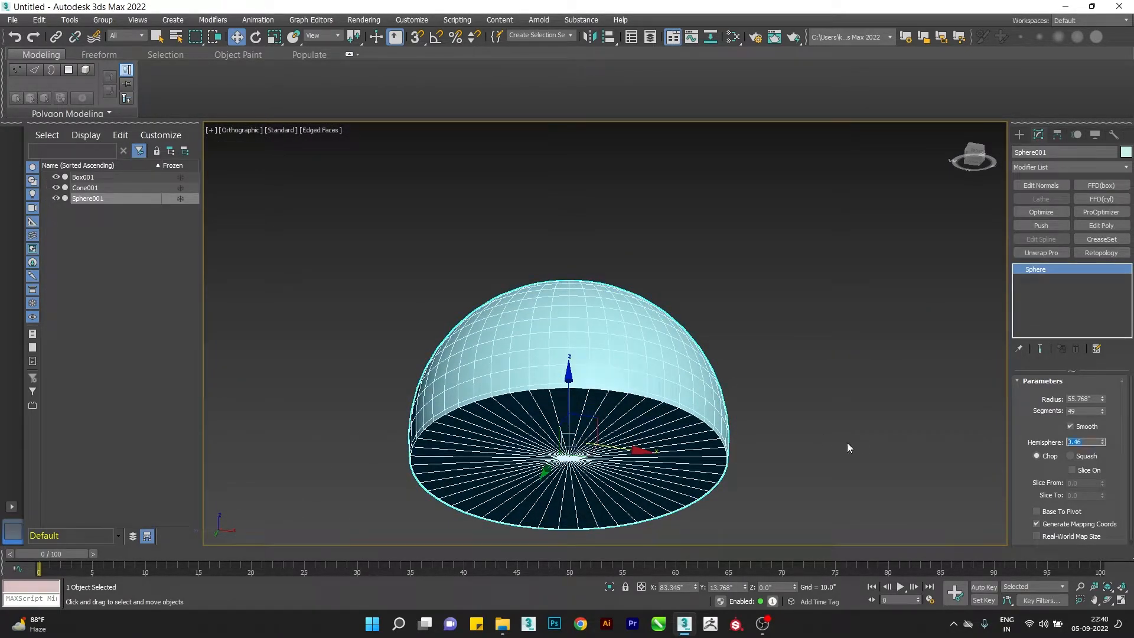
pyautogui.write('0.5')
pyautogui.press('Return')
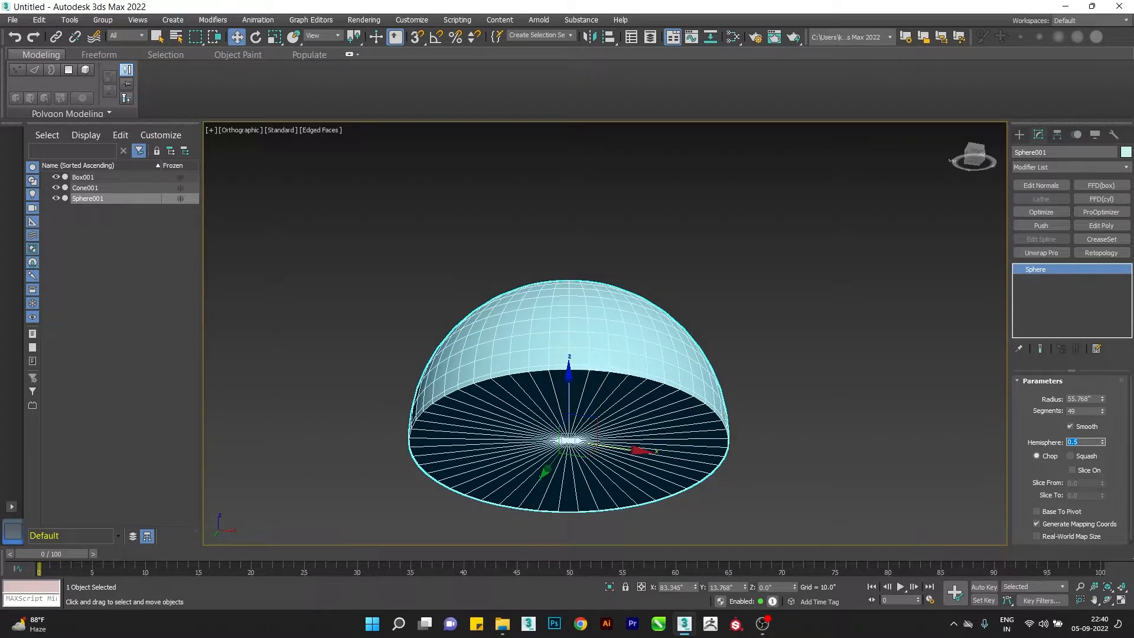
pyautogui.moveTo(521, 366)
pyautogui.keyDown('alt'); pyautogui.mouseDown(button='middle')
pyautogui.moveTo(521, 331)
pyautogui.moveTo(522, 355)
pyautogui.mouseUp(button='middle'); pyautogui.keyUp('alt')
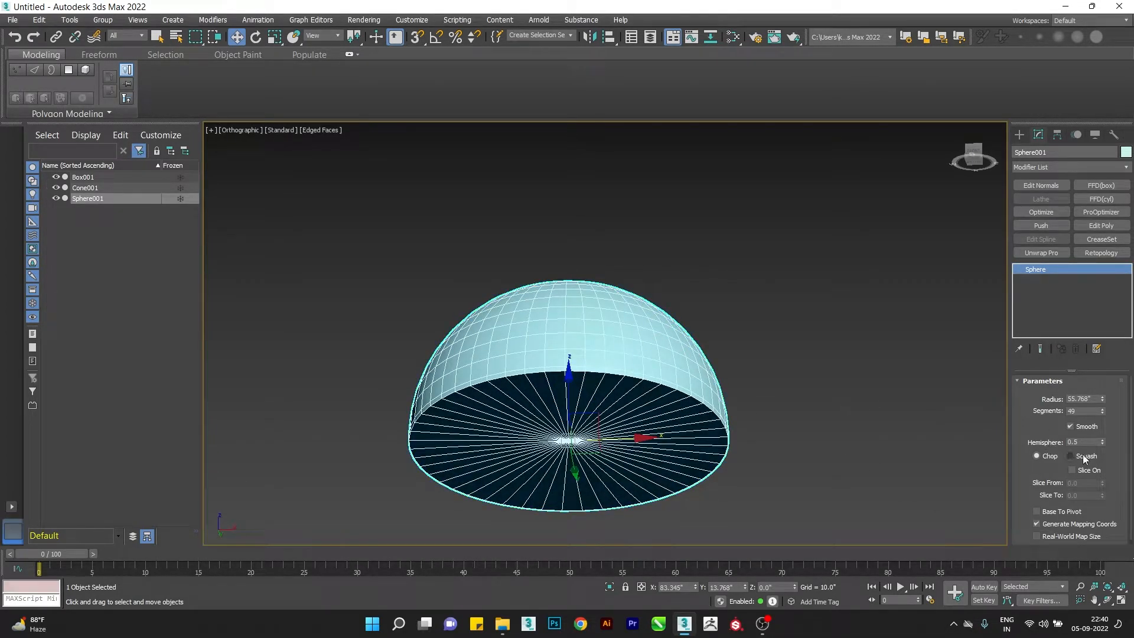
# Switch the hemisphere mode to Squash and lower the sphere's segments to 23.
pyautogui.click(1083, 455)
pyautogui.moveTo(1101, 413); pyautogui.dragTo(1097, 427)
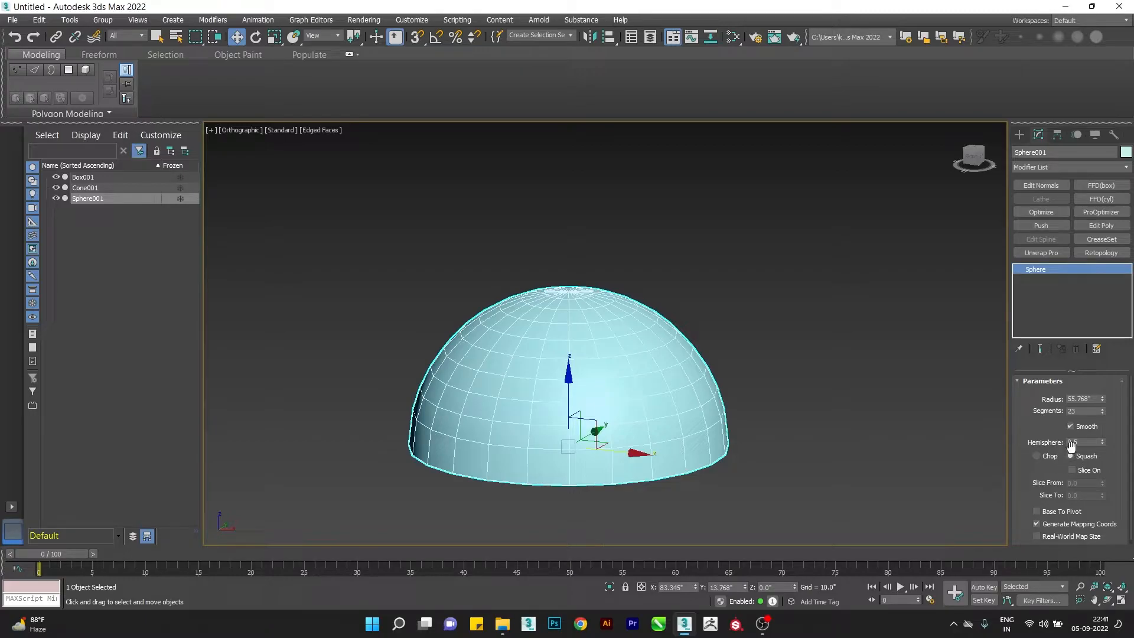
pyautogui.keyDown('alt'); pyautogui.moveTo(747, 420); pyautogui.dragTo(751, 379, button='middle'); pyautogui.keyUp('alt')
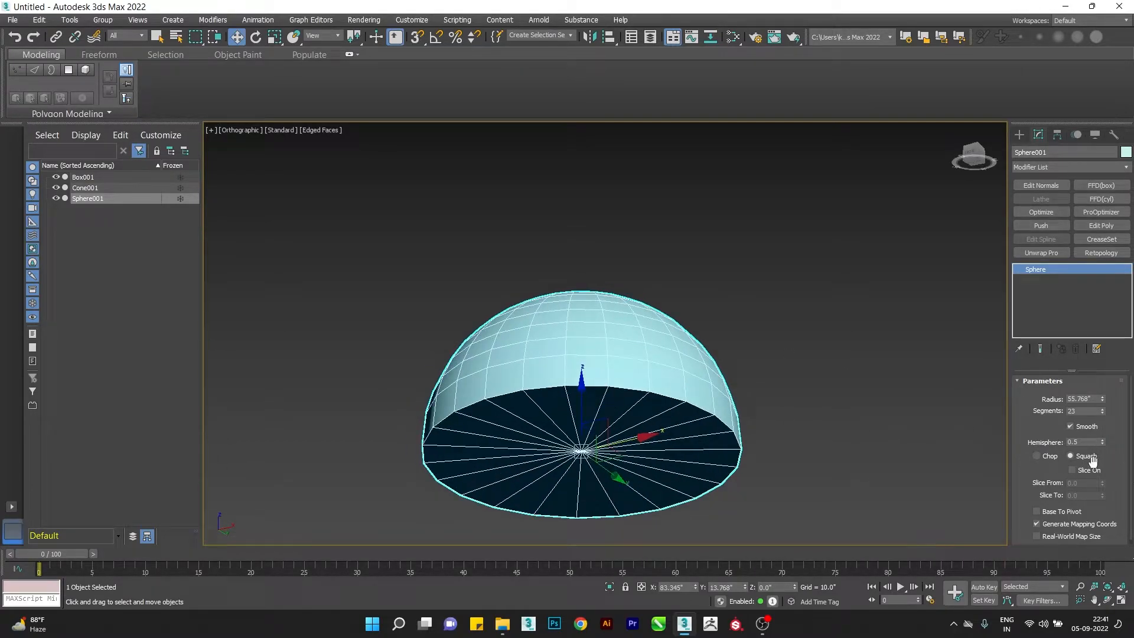
# Try Hemisphere values of 0.655 and 0.38 in Squash mode, inspecting how the segments redistribute.
pyautogui.moveTo(1102, 442); pyautogui.dragTo(1100, 416)
pyautogui.keyDown('alt'); pyautogui.moveTo(909, 410); pyautogui.dragTo(600, 347, button='middle'); pyautogui.keyUp('alt')
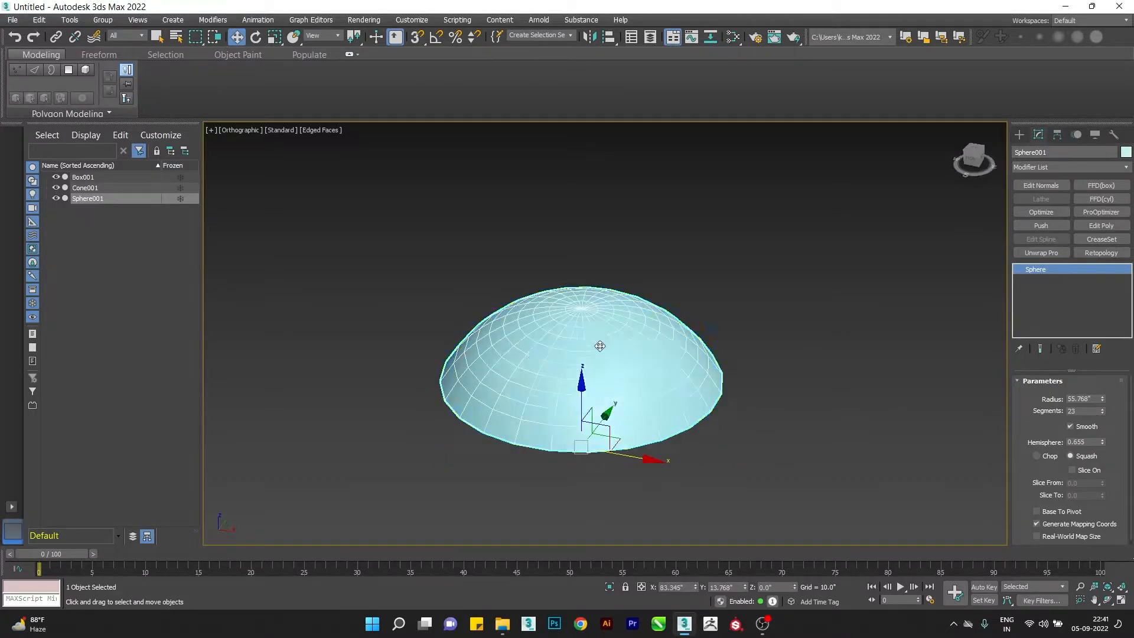
pyautogui.scroll(3, 600, 346)
pyautogui.moveTo(1102, 441); pyautogui.dragTo(1099, 472)
pyautogui.scroll(-2, 816, 358)
pyautogui.keyDown('alt'); pyautogui.moveTo(816, 358); pyautogui.dragTo(805, 248, button='middle'); pyautogui.keyUp('alt')
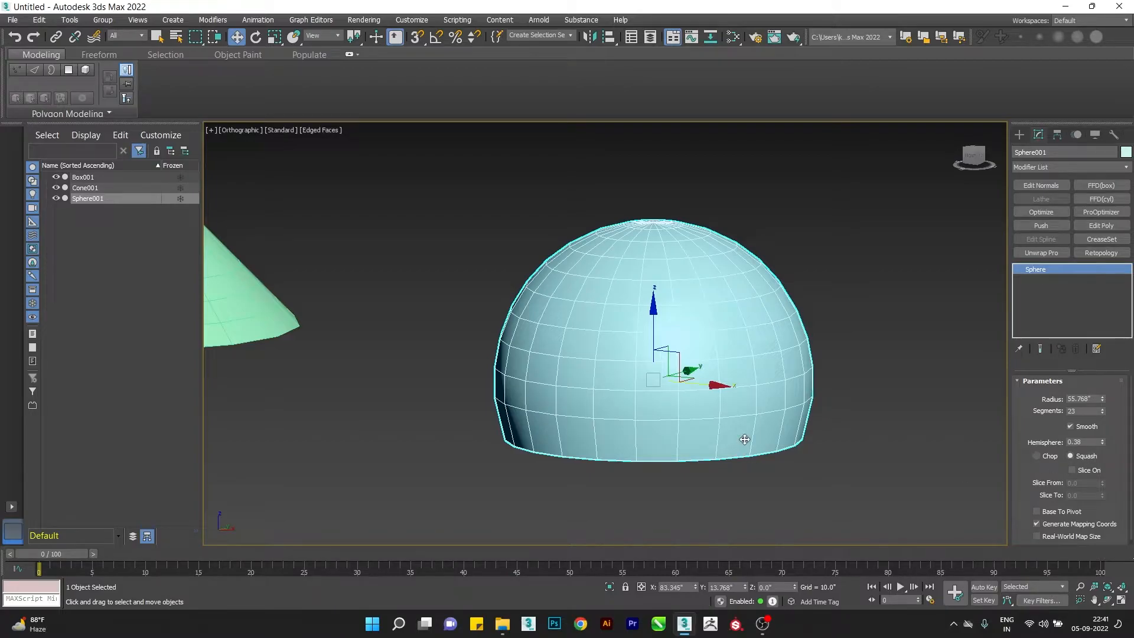
# Compare the hemisphere modes on the sphere, using Chop at 0.385 and Squash at 0.56.
pyautogui.click(1043, 455)
pyautogui.moveTo(1100, 442)
pyautogui.mouseDown()
pyautogui.moveTo(1094, 448)
pyautogui.moveTo(1088, 422)
pyautogui.moveTo(1090, 443)
pyautogui.mouseUp()
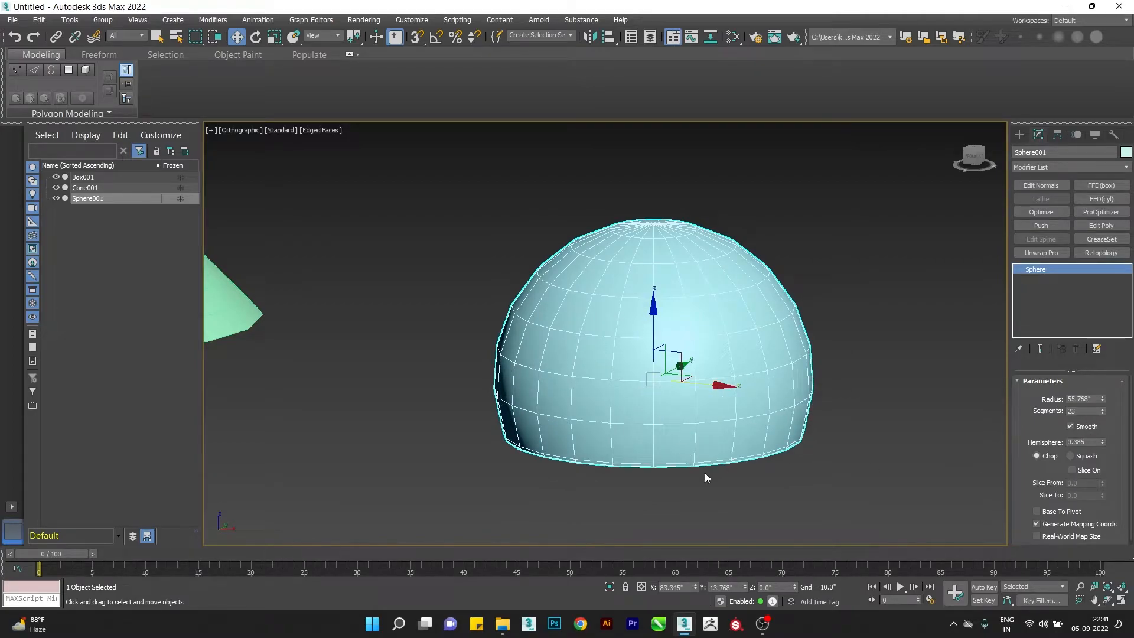
pyautogui.click(1076, 456)
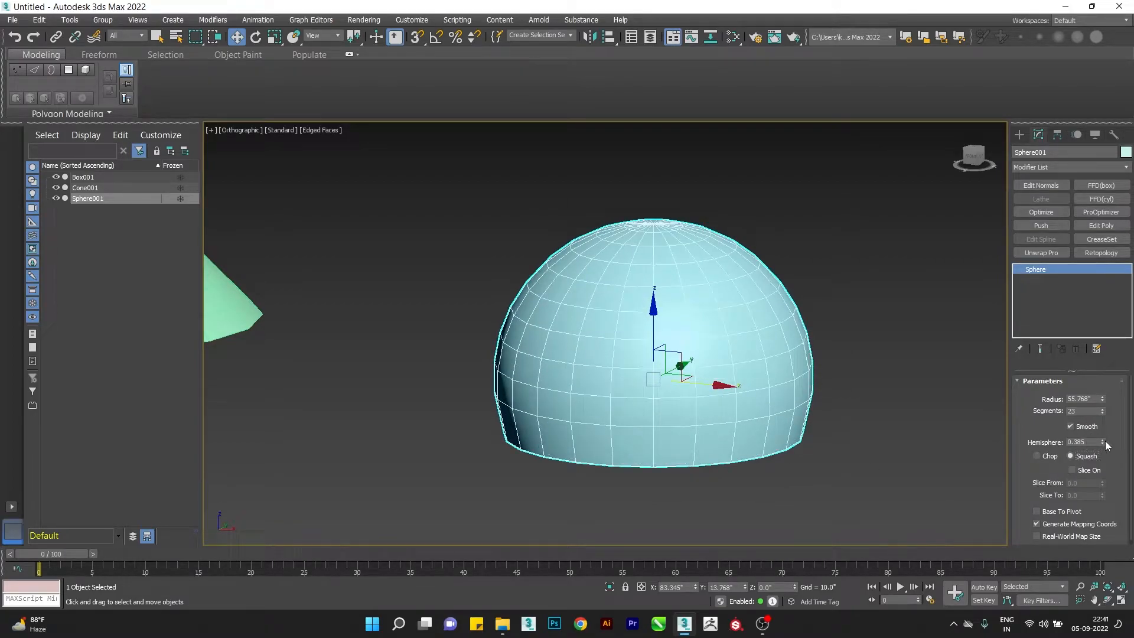
pyautogui.moveTo(1103, 443); pyautogui.dragTo(1091, 420)
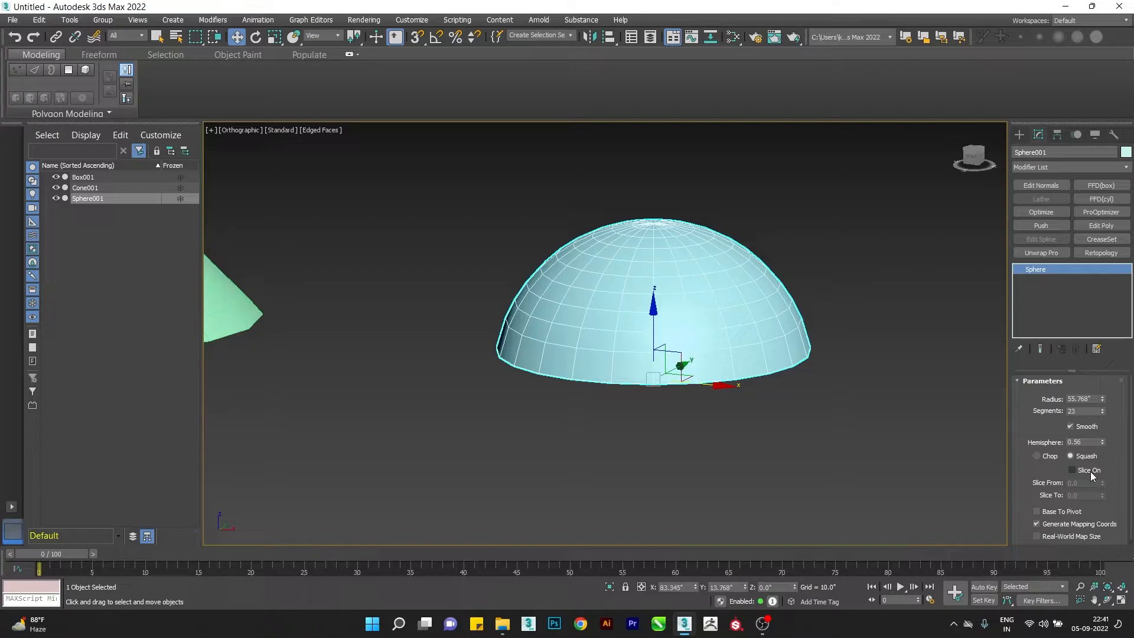
# Enable slicing on the sphere with Hemisphere reset to 0 and Slice From raised to 168.5, viewed from above.
pyautogui.click(1071, 470)
pyautogui.rightClick(1102, 442)
pyautogui.moveTo(1102, 483); pyautogui.dragTo(1060, 320)
pyautogui.keyDown('alt'); pyautogui.moveTo(725, 289); pyautogui.dragTo(717, 357, button='middle'); pyautogui.keyUp('alt')
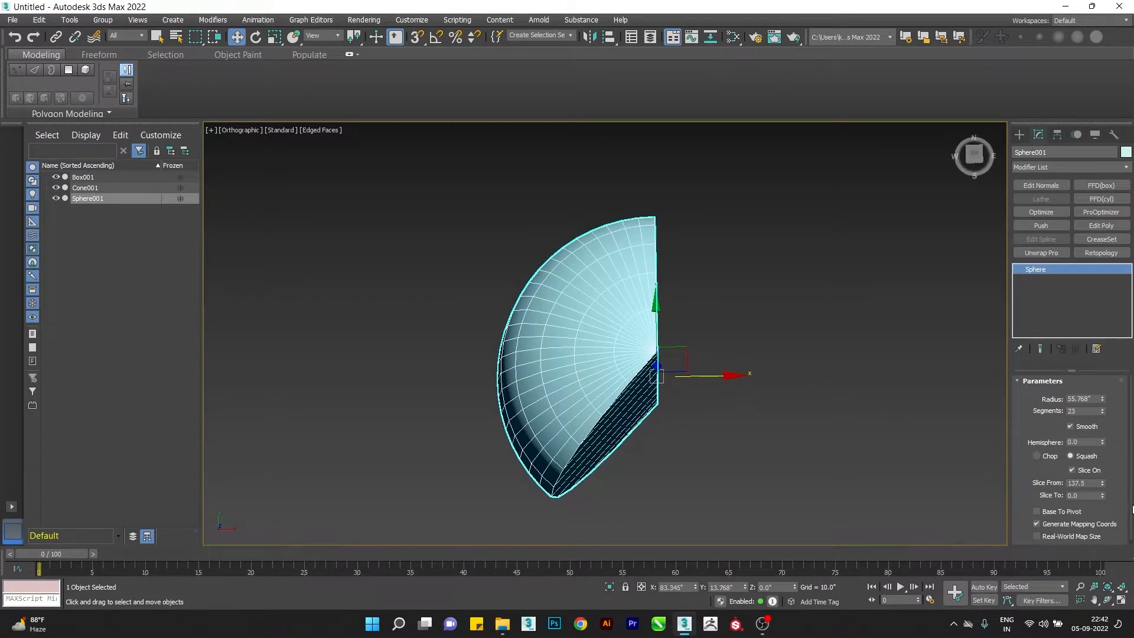
pyautogui.moveTo(1102, 483); pyautogui.dragTo(1105, 448)
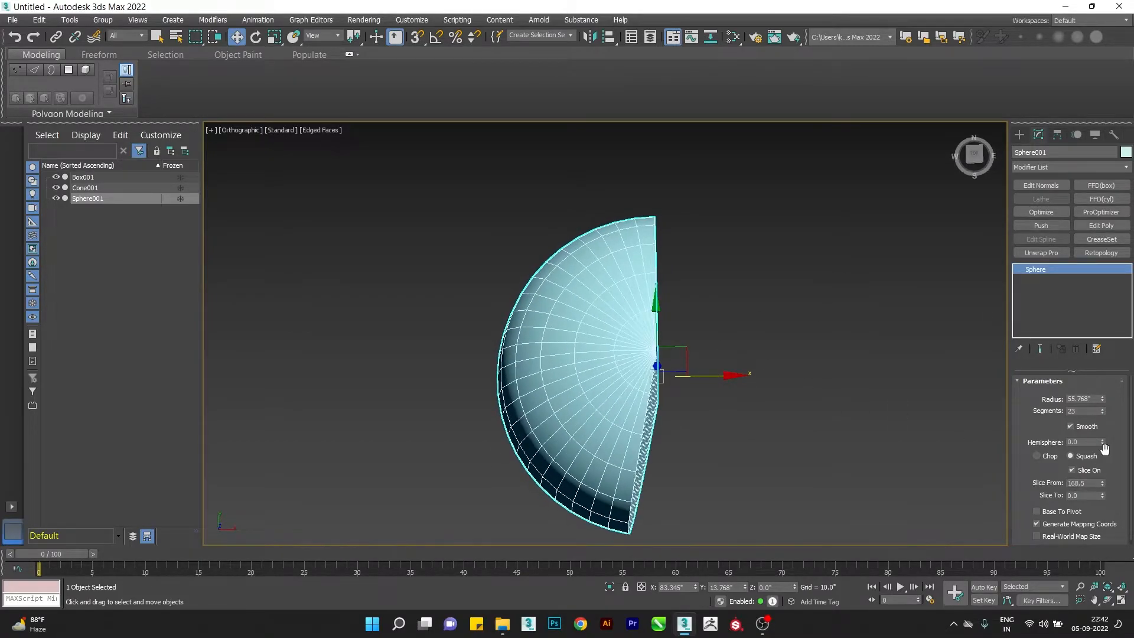
# Reset the sphere's Slice From to 0 and enable Base To Pivot in the front view.
pyautogui.rightClick(1102, 483)
pyautogui.scroll(-3, 761, 425)
pyautogui.keyDown('alt'); pyautogui.moveTo(763, 437); pyautogui.dragTo(759, 255, button='middle'); pyautogui.keyUp('alt')
pyautogui.scroll(3, 759, 255)
pyautogui.keyDown('alt'); pyautogui.moveTo(800, 408); pyautogui.dragTo(799, 461, button='middle'); pyautogui.keyUp('alt')
pyautogui.press('f')
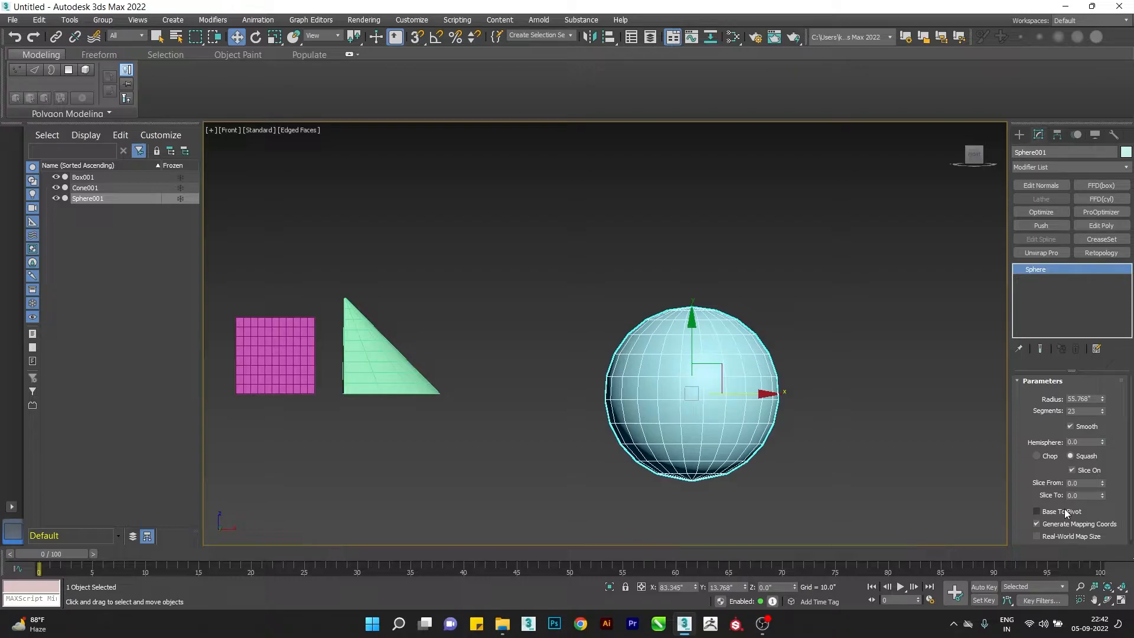
pyautogui.click(1066, 514)
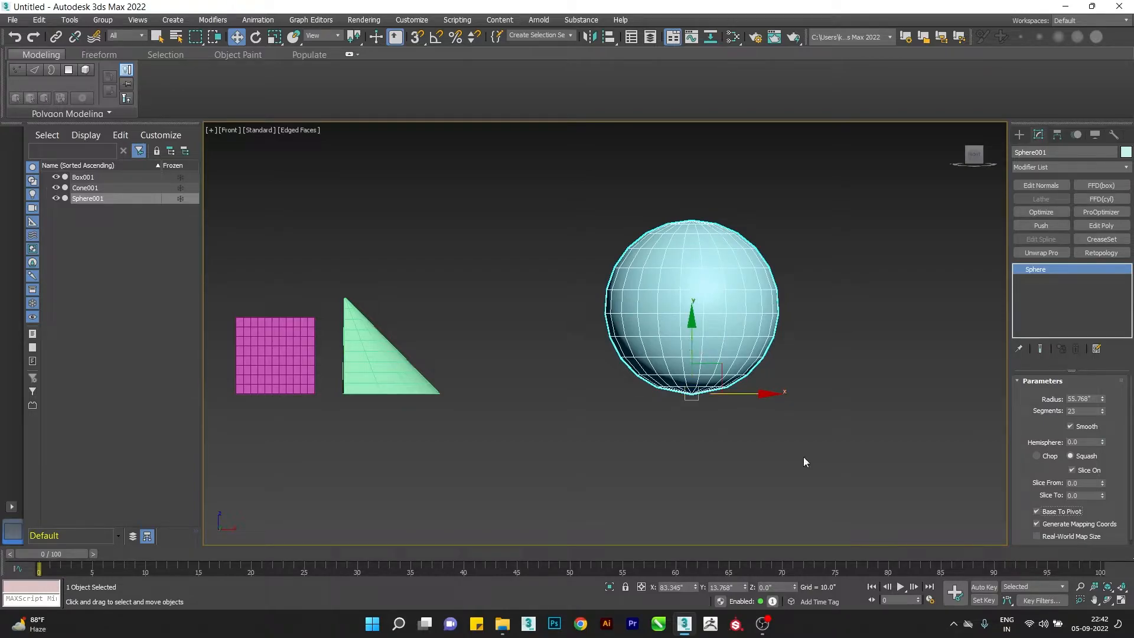
# Create a GeoSphere with a radius of about 77.52" beside the sphere.
pyautogui.click(855, 373)
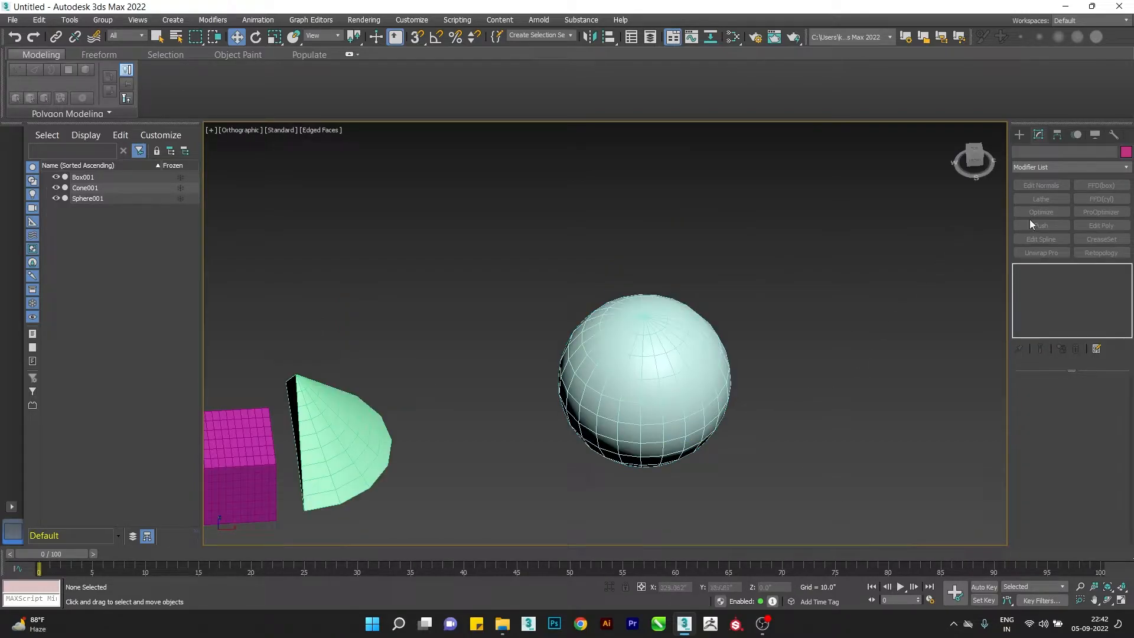
pyautogui.click(1018, 138)
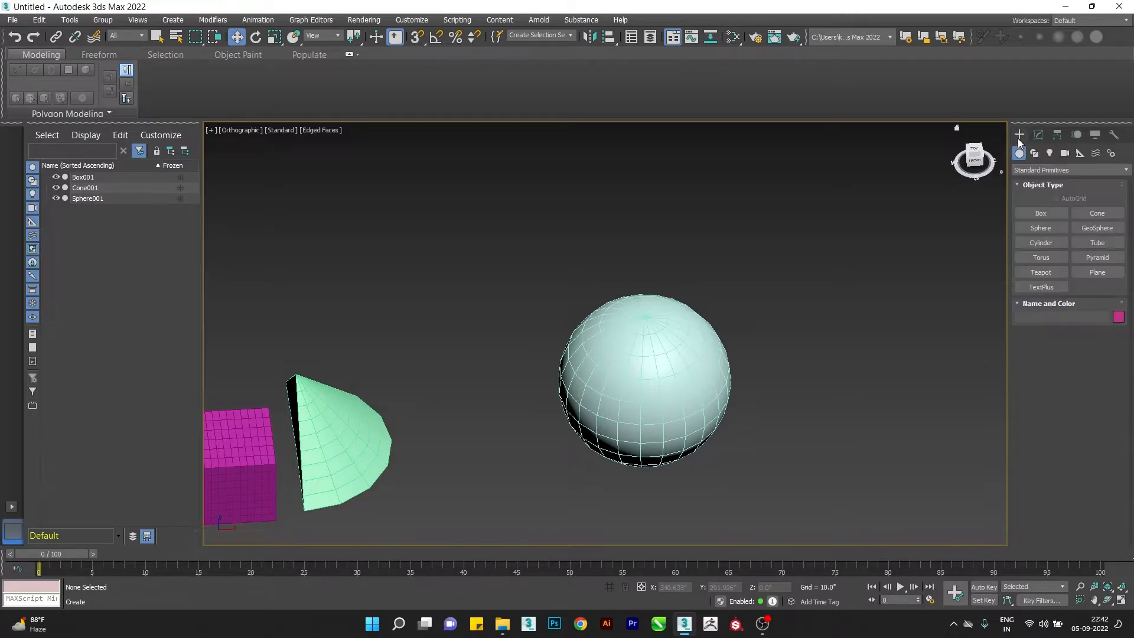
pyautogui.click(1098, 228)
pyautogui.keyDown('alt'); pyautogui.moveTo(858, 349); pyautogui.dragTo(568, 423, button='middle'); pyautogui.keyUp('alt')
pyautogui.moveTo(622, 426); pyautogui.dragTo(732, 470)
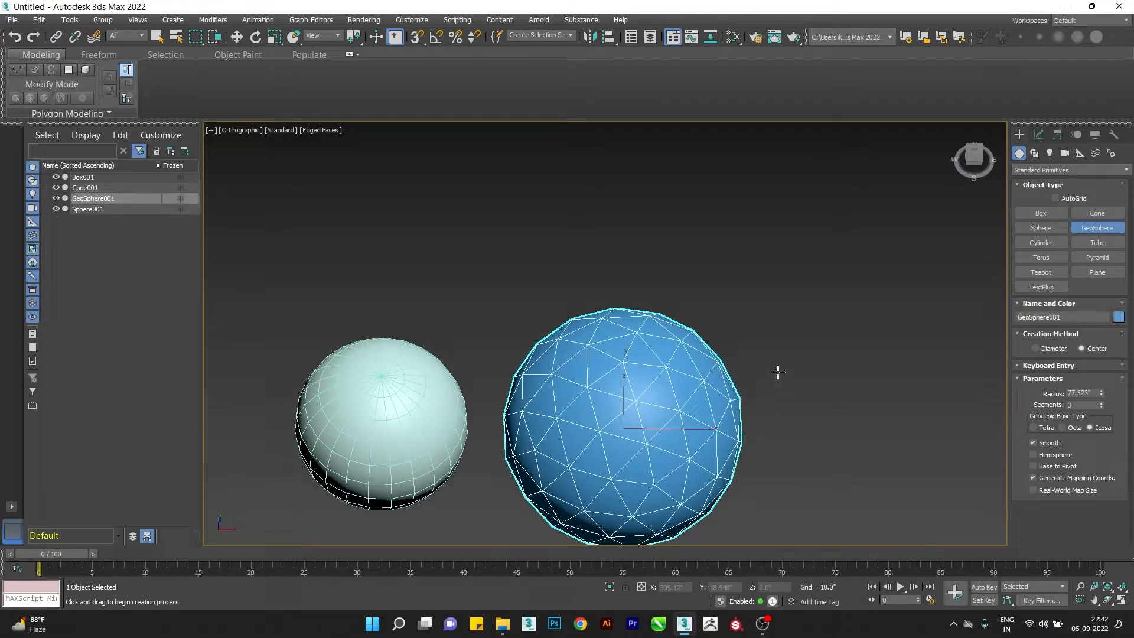
pyautogui.keyDown('alt'); pyautogui.moveTo(696, 436); pyautogui.dragTo(677, 373, button='middle'); pyautogui.keyUp('alt')
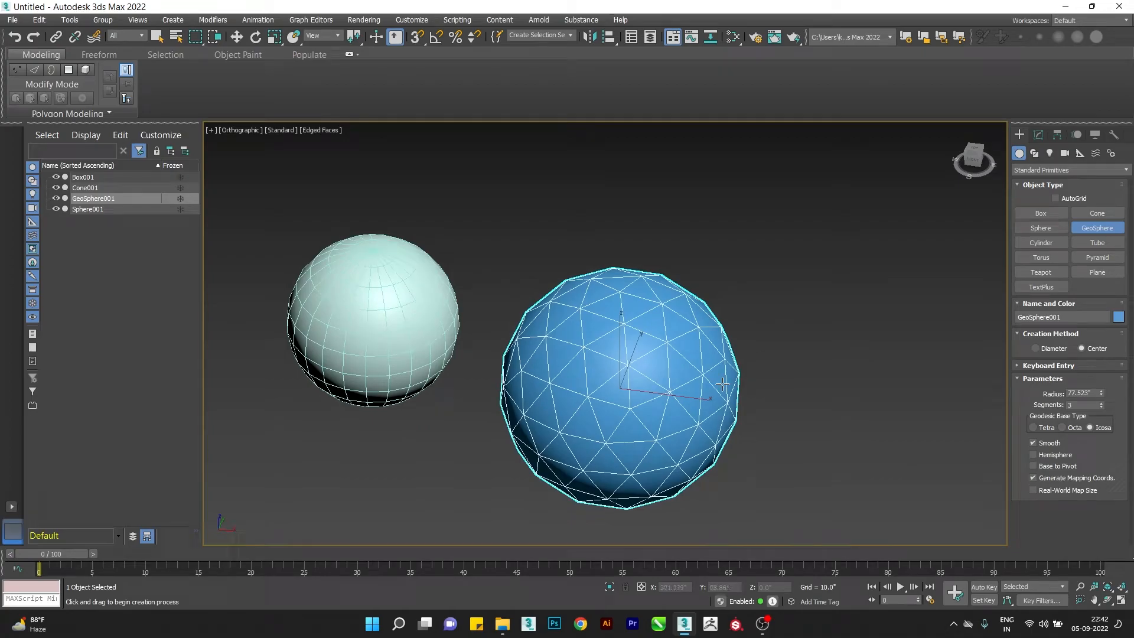
pyautogui.press('w')
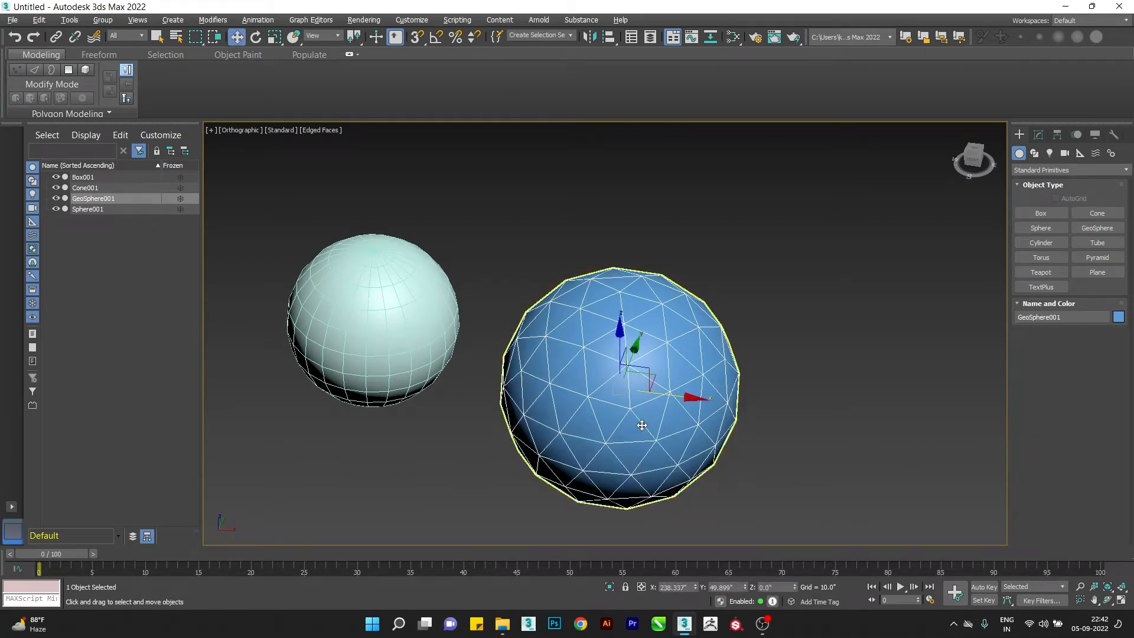
pyautogui.keyDown('alt'); pyautogui.moveTo(662, 414); pyautogui.dragTo(653, 407, button='middle'); pyautogui.keyUp('alt')
# Increase the GeoSphere's segments to 4.
pyautogui.click(1038, 134)
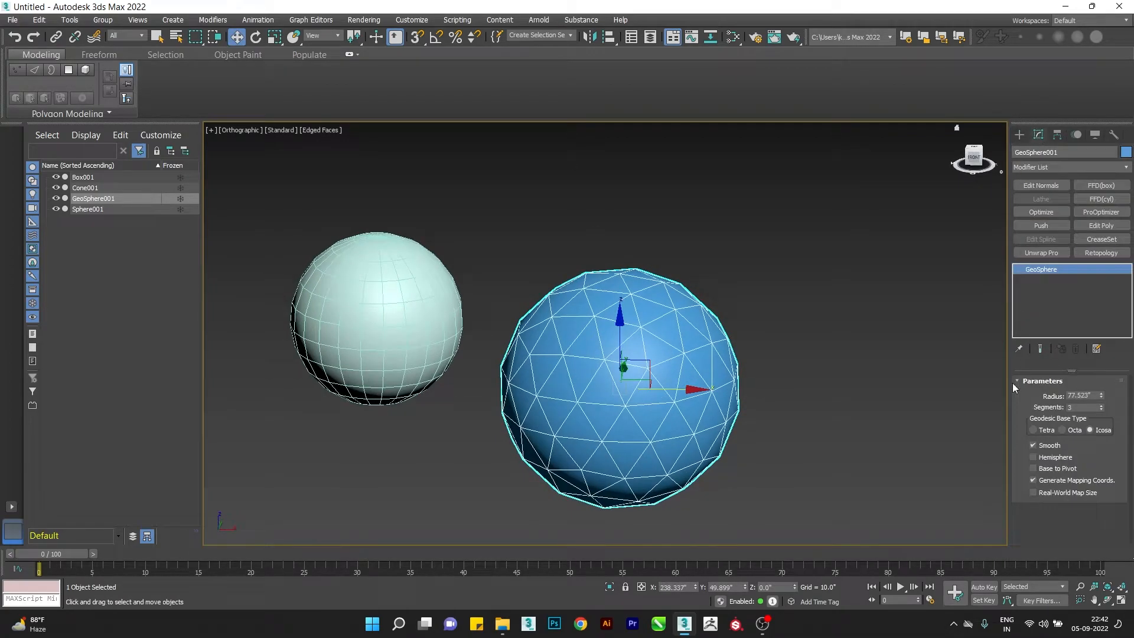
pyautogui.keyDown('alt'); pyautogui.moveTo(734, 359); pyautogui.dragTo(738, 343, button='middle'); pyautogui.keyUp('alt')
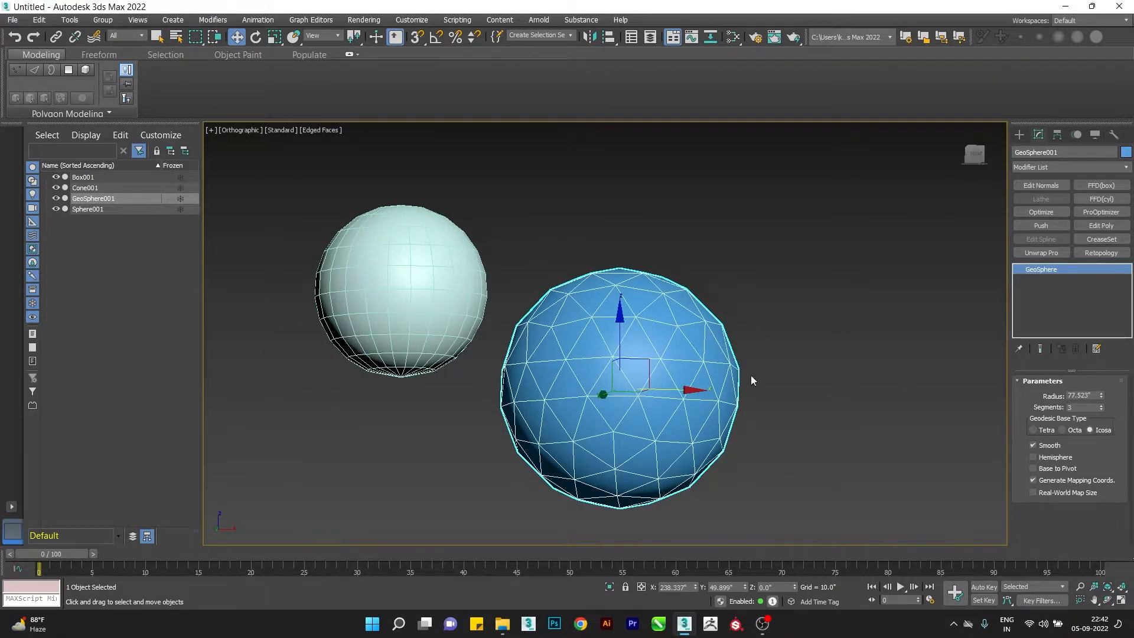
pyautogui.click(1101, 405)
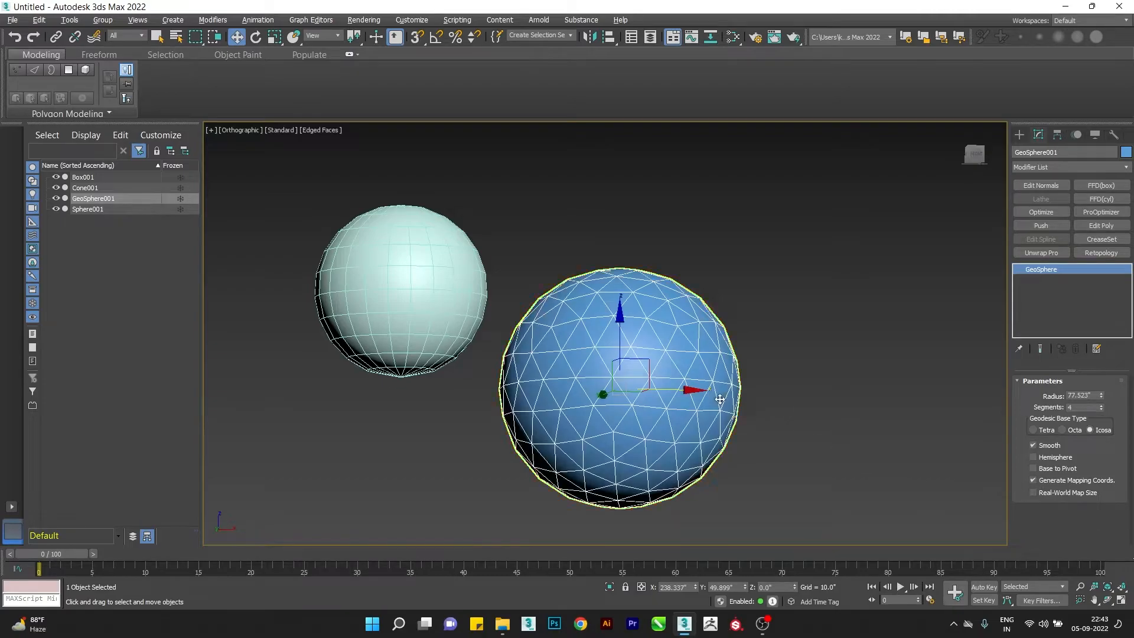
# Try the Tetra and Octa geodesic base types on the GeoSphere, and return it to Icosa.
pyautogui.keyDown('alt'); pyautogui.moveTo(729, 422); pyautogui.dragTo(705, 425, button='middle'); pyautogui.keyUp('alt')
pyautogui.scroll(3, 705, 426)
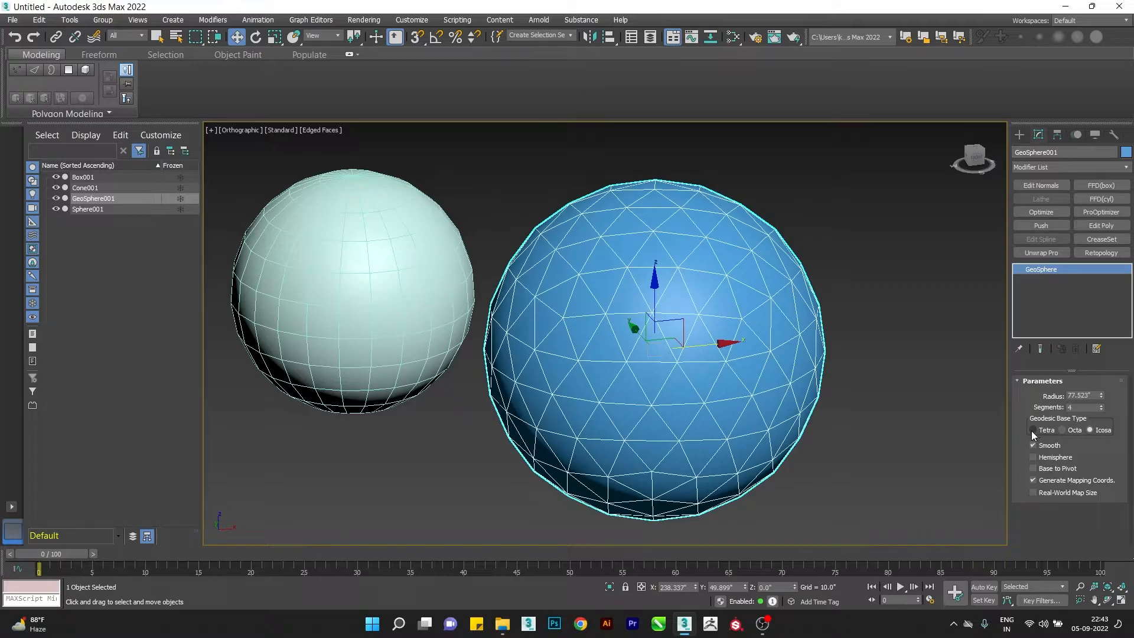
pyautogui.click(1032, 430)
pyautogui.keyDown('alt'); pyautogui.moveTo(738, 390); pyautogui.dragTo(619, 307, button='middle'); pyautogui.keyUp('alt')
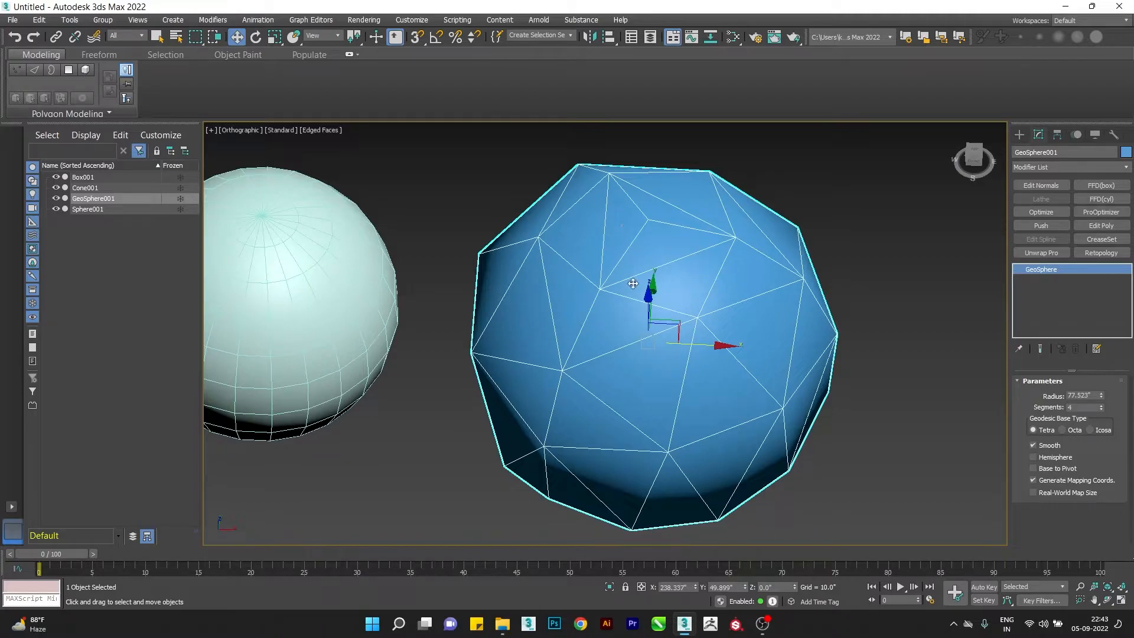
pyautogui.click(1074, 430)
pyautogui.keyDown('alt'); pyautogui.moveTo(742, 310); pyautogui.dragTo(743, 272, button='middle'); pyautogui.keyUp('alt')
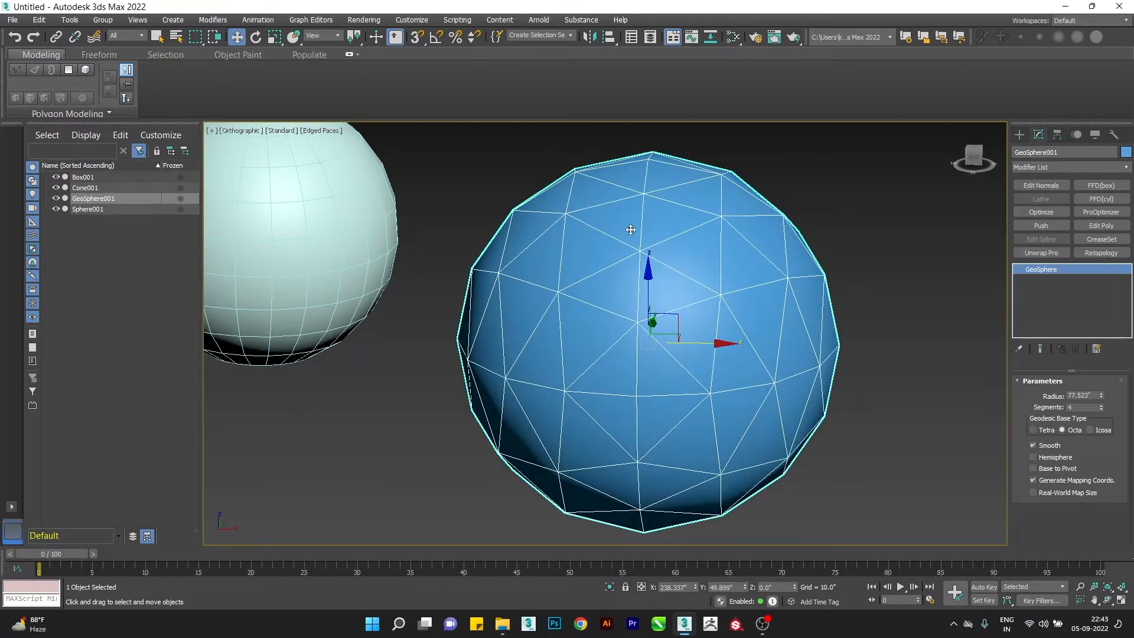
pyautogui.click(1090, 430)
pyautogui.keyDown('alt'); pyautogui.moveTo(714, 384); pyautogui.dragTo(711, 360, button='middle'); pyautogui.keyUp('alt')
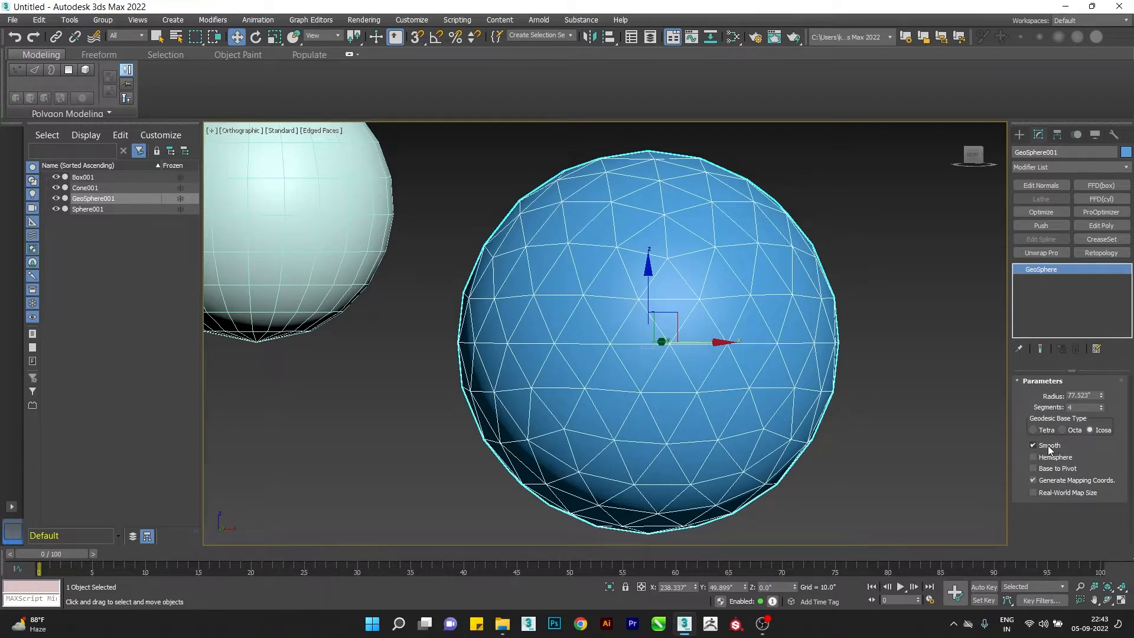
# Create a cylinder beside the GeoSphere with a radius of about 67.32" and a height of about 209.36".
pyautogui.scroll(-6, 821, 415)
pyautogui.click(821, 416)
pyautogui.click(1020, 135)
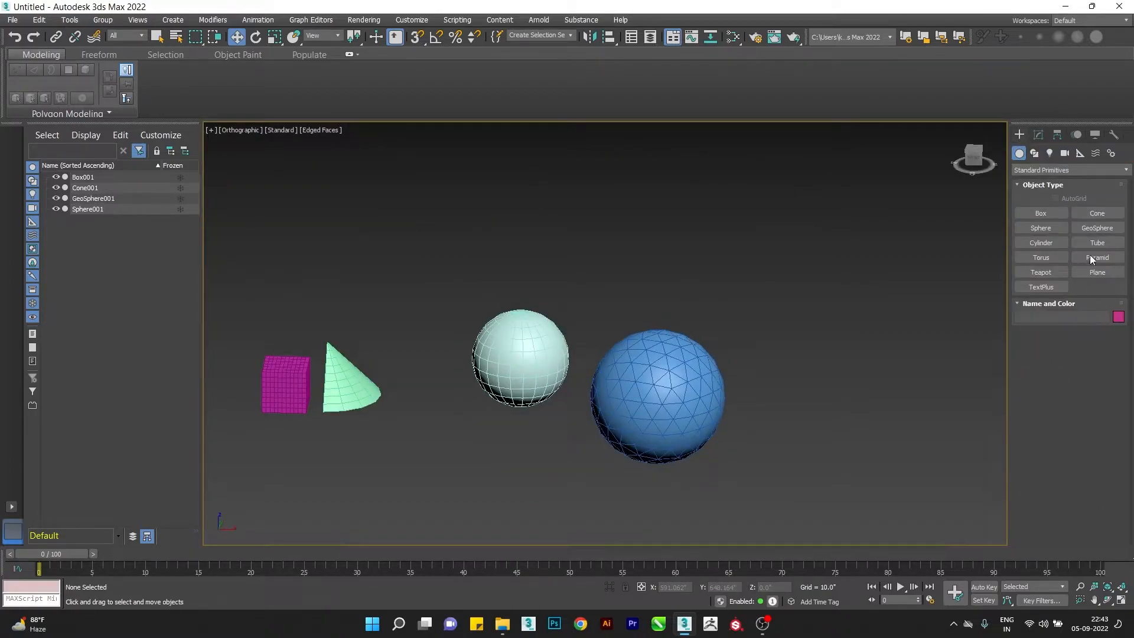
pyautogui.click(1040, 242)
pyautogui.keyDown('alt'); pyautogui.moveTo(695, 329); pyautogui.dragTo(641, 351, button='middle'); pyautogui.keyUp('alt')
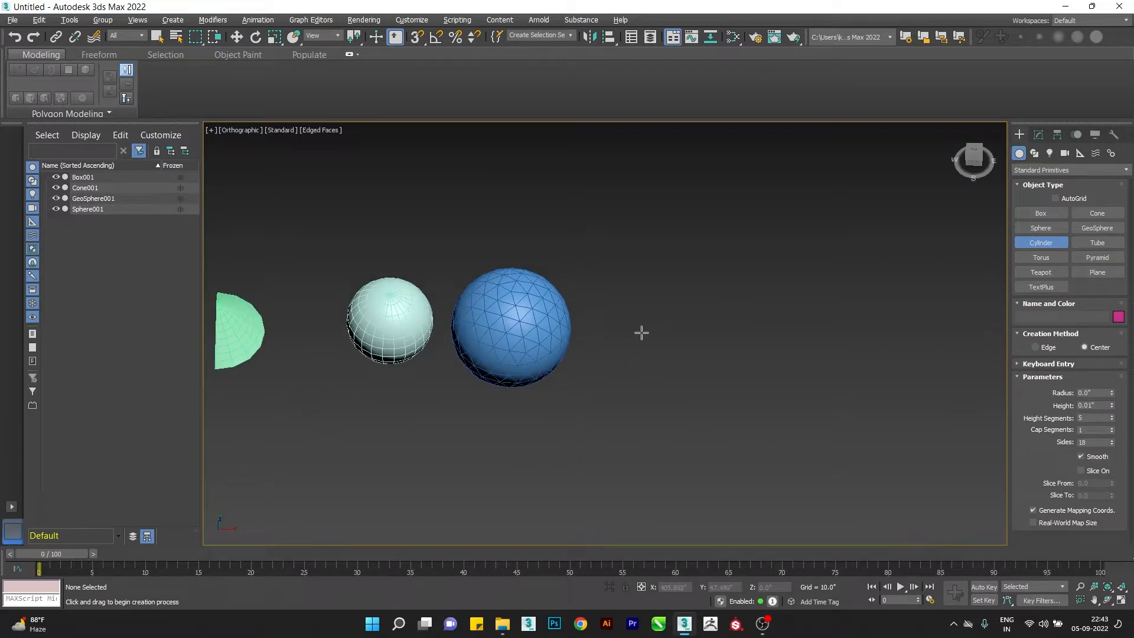
pyautogui.moveTo(631, 320); pyautogui.dragTo(672, 344)
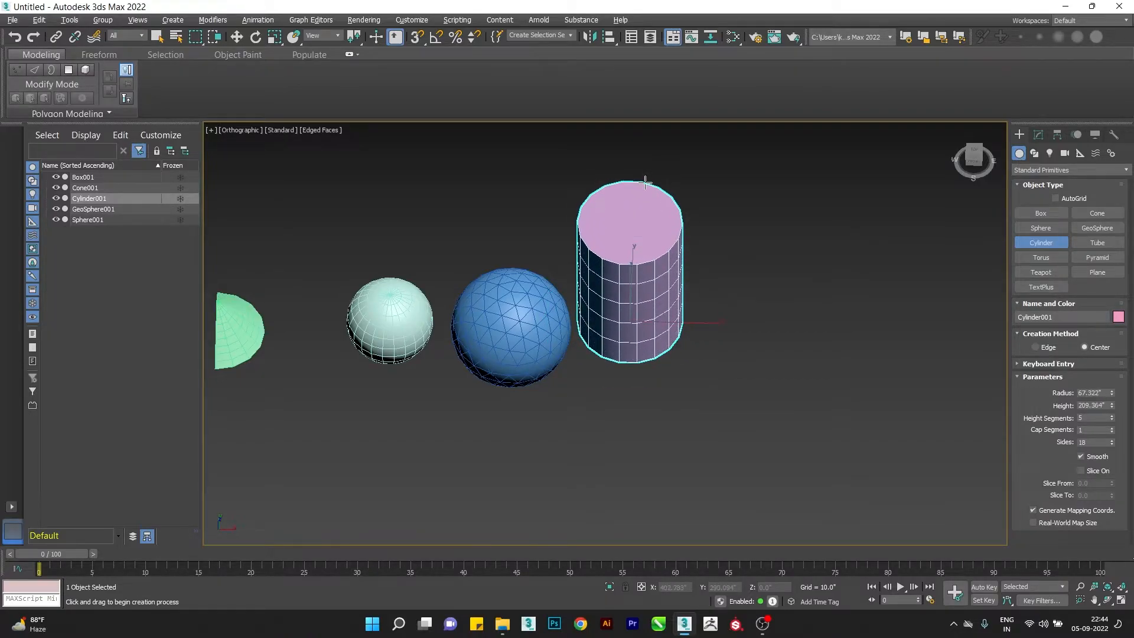
pyautogui.click(682, 246)
pyautogui.keyDown('alt'); pyautogui.moveTo(682, 247); pyautogui.dragTo(721, 405, button='middle'); pyautogui.keyUp('alt')
pyautogui.press('w')
pyautogui.scroll(1, 721, 400)
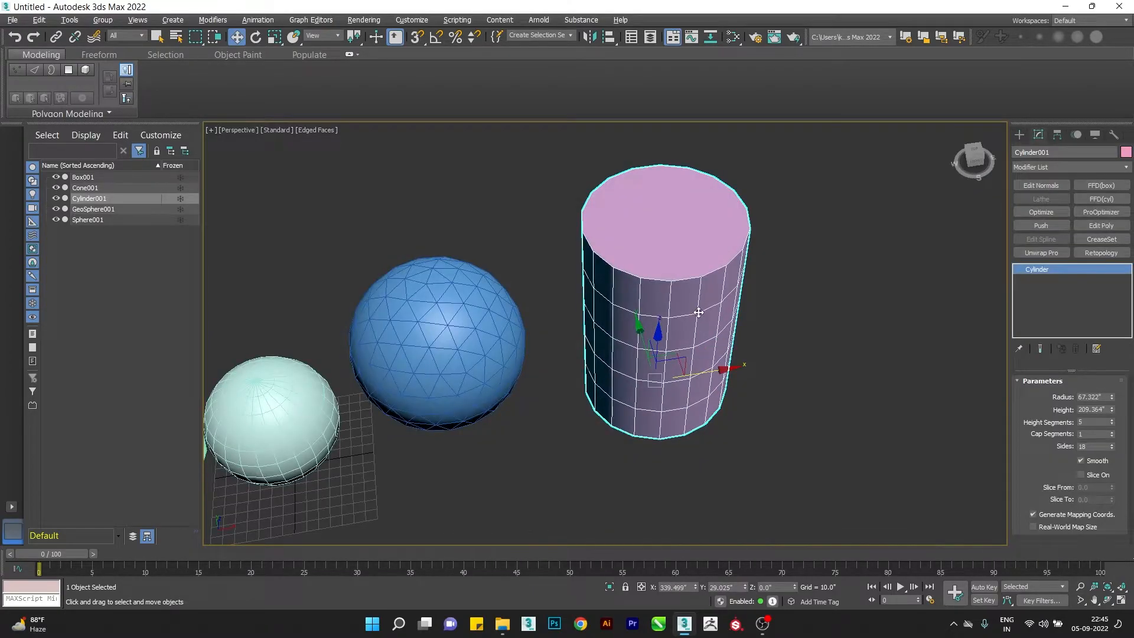
# Resize the cylinder to a radius of about 65.3" and a height of about 240.77".
pyautogui.keyDown('alt'); pyautogui.moveTo(697, 311); pyautogui.dragTo(767, 394, button='middle'); pyautogui.keyUp('alt')
pyautogui.moveTo(1112, 399)
pyautogui.mouseDown()
pyautogui.moveTo(1112, 389)
pyautogui.moveTo(1112, 407)
pyautogui.mouseUp()
pyautogui.keyDown('alt'); pyautogui.moveTo(921, 414); pyautogui.dragTo(894, 395, button='middle'); pyautogui.keyUp('alt')
pyautogui.moveTo(1111, 413)
pyautogui.mouseDown()
pyautogui.moveTo(1112, 394)
pyautogui.moveTo(1112, 405)
pyautogui.mouseUp()
# Set the cylinder to 1 height segment, 19 cap segments and 24 sides.
pyautogui.keyDown('alt'); pyautogui.moveTo(822, 396); pyautogui.dragTo(838, 394, button='middle'); pyautogui.keyUp('alt')
pyautogui.scroll(1, 837, 395)
pyautogui.moveTo(1111, 424)
pyautogui.mouseDown()
pyautogui.moveTo(1111, 414)
pyautogui.moveTo(1108, 434)
pyautogui.moveTo(1112, 420)
pyautogui.mouseUp()
pyautogui.scroll(-5, 727, 257)
pyautogui.scroll(4, 910, 378)
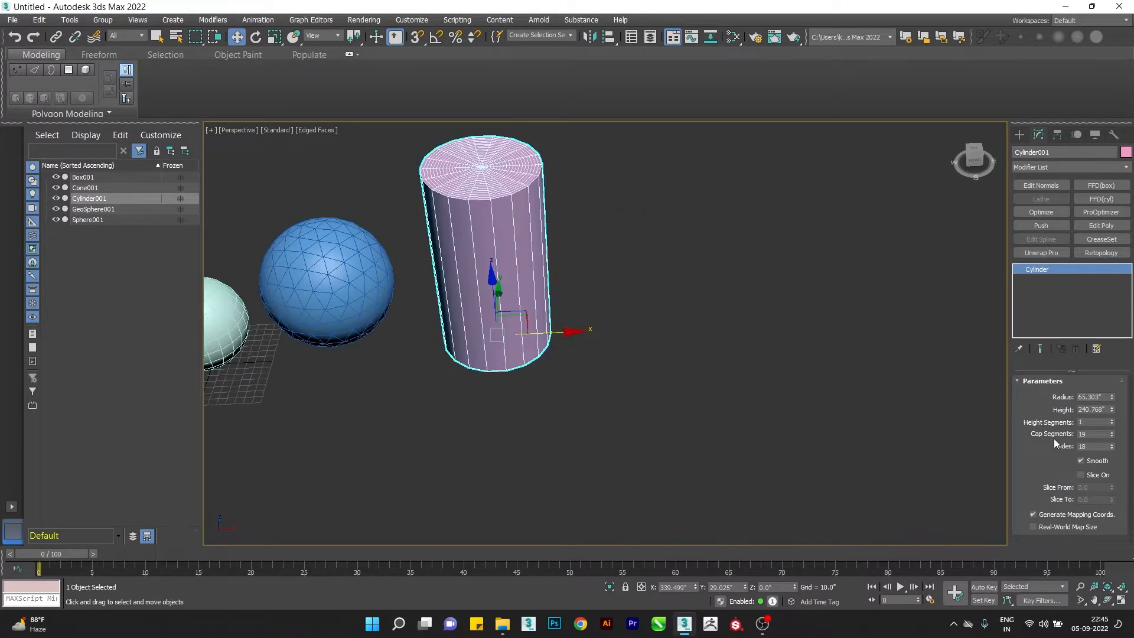
pyautogui.moveTo(1112, 446); pyautogui.dragTo(1105, 446)
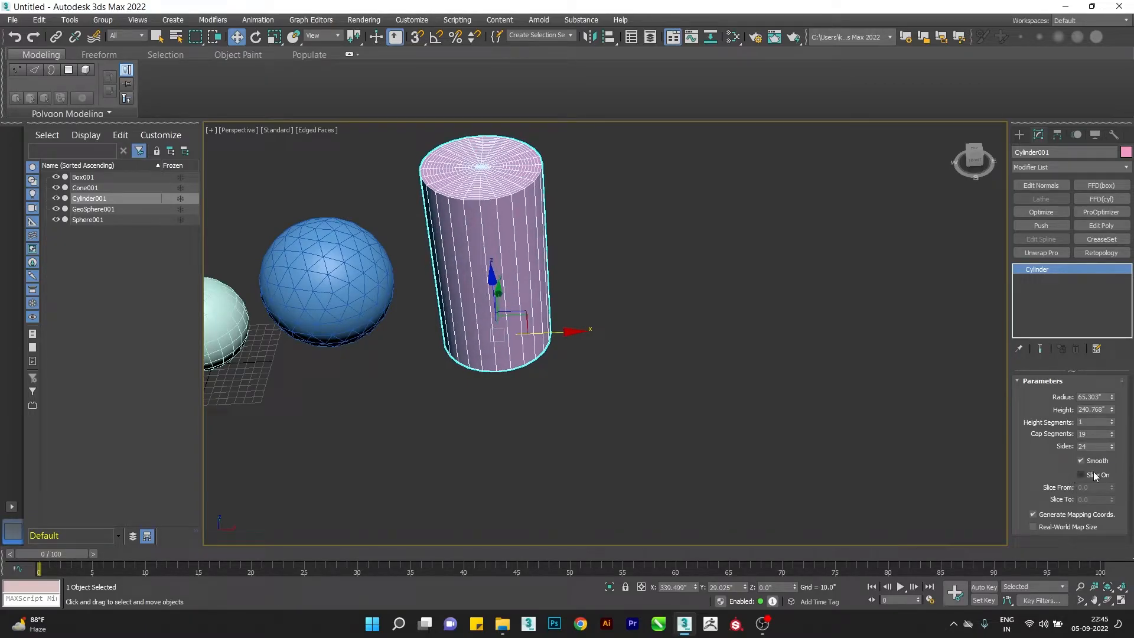
# Create a low tube in front of the GeoSphere with radii of about 98.15" and 55.21".
pyautogui.click(1019, 135)
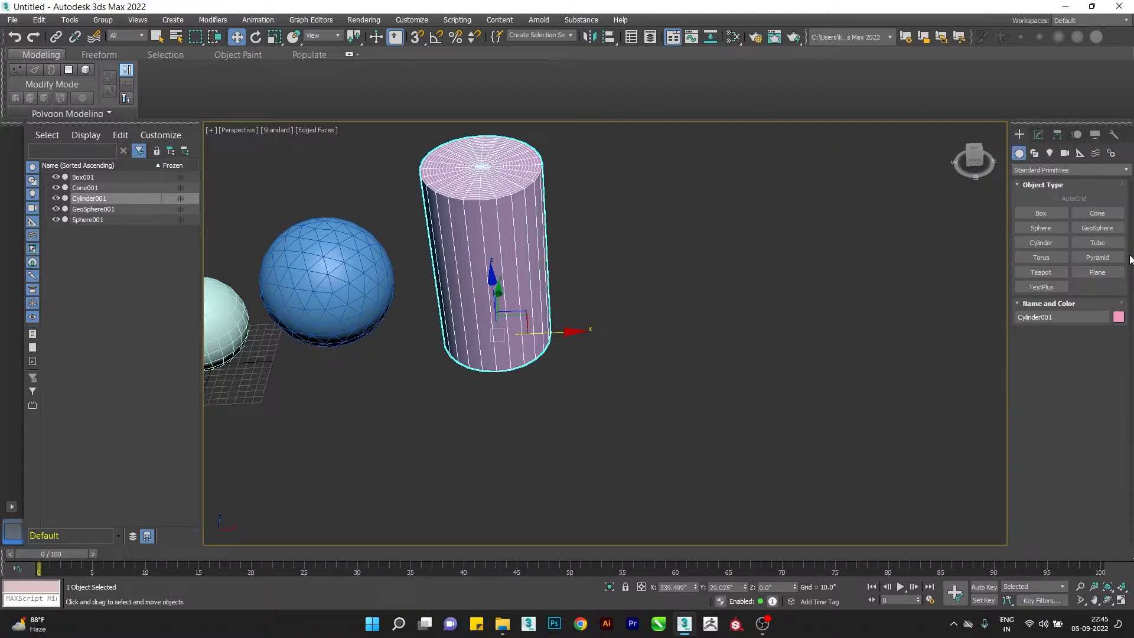
pyautogui.click(1096, 244)
pyautogui.scroll(-5, 355, 380)
pyautogui.moveTo(354, 380); pyautogui.dragTo(472, 329, button='middle')
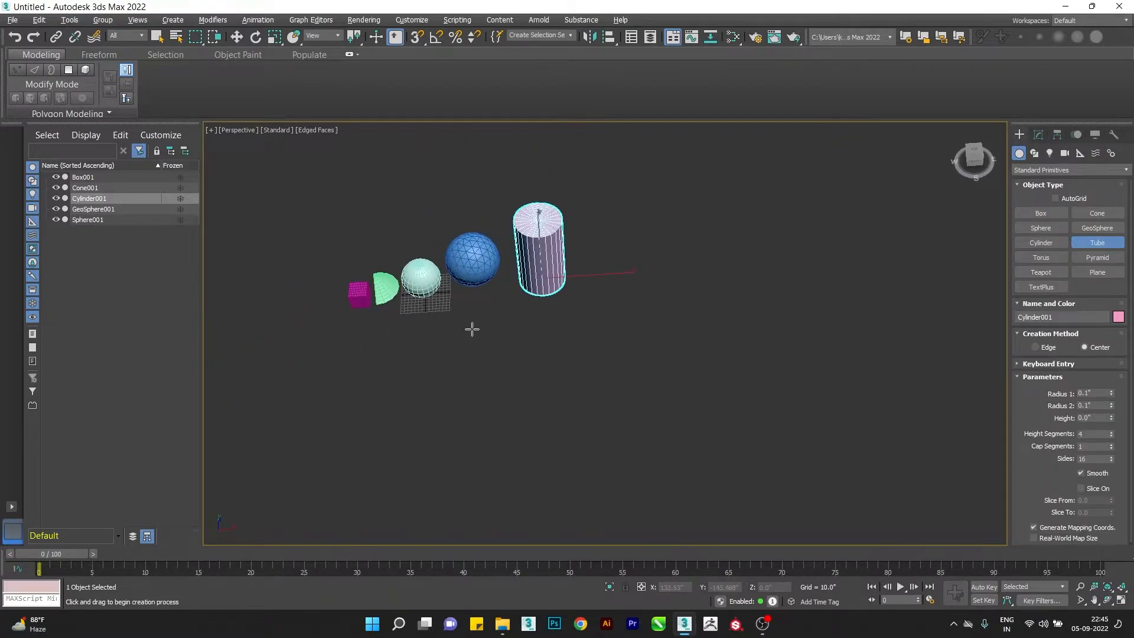
pyautogui.scroll(4, 472, 329)
pyautogui.moveTo(483, 289); pyautogui.dragTo(560, 312)
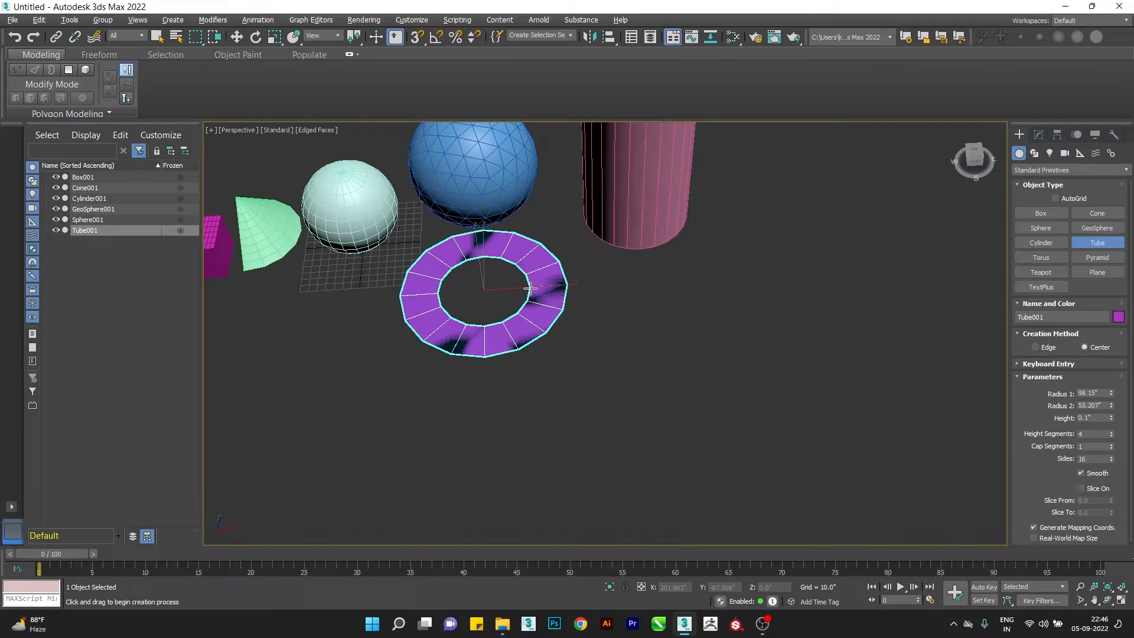
pyautogui.click(529, 287)
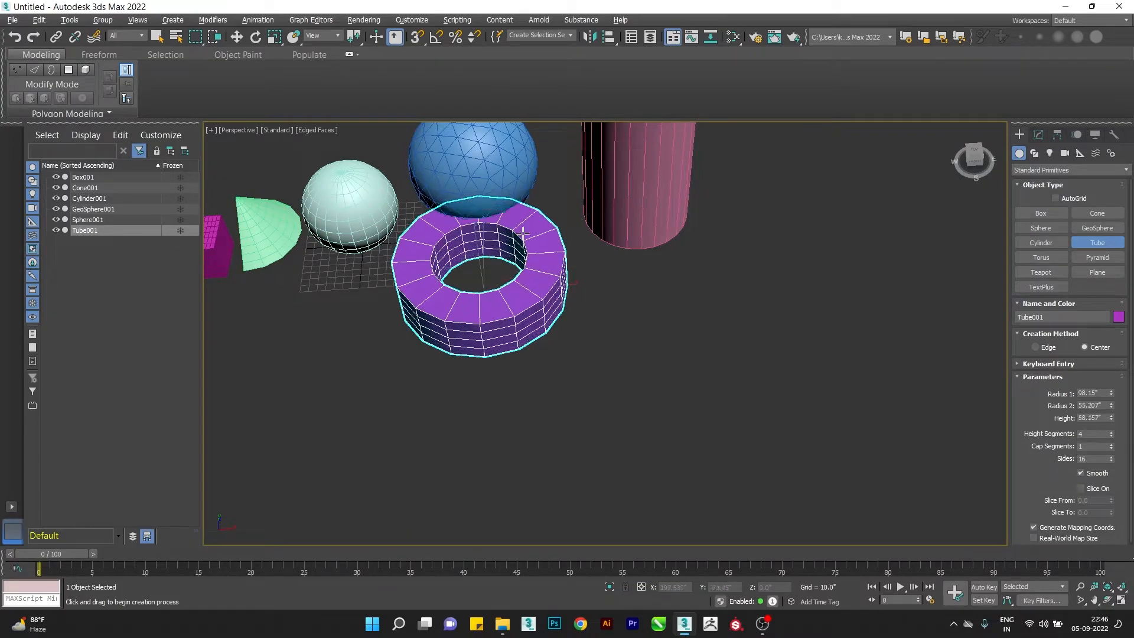
pyautogui.click(536, 199)
# Resize the tube to radii of about 80.48" and 72.32" and a height of about 388.8", and increase its sides.
pyautogui.keyDown('alt'); pyautogui.moveTo(537, 199); pyautogui.dragTo(679, 331, button='middle'); pyautogui.keyUp('alt')
pyautogui.moveTo(1111, 393)
pyautogui.mouseDown()
pyautogui.moveTo(1113, 328)
pyautogui.moveTo(1109, 409)
pyautogui.moveTo(1099, 390)
pyautogui.moveTo(1109, 407)
pyautogui.moveTo(1110, 390)
pyautogui.mouseUp()
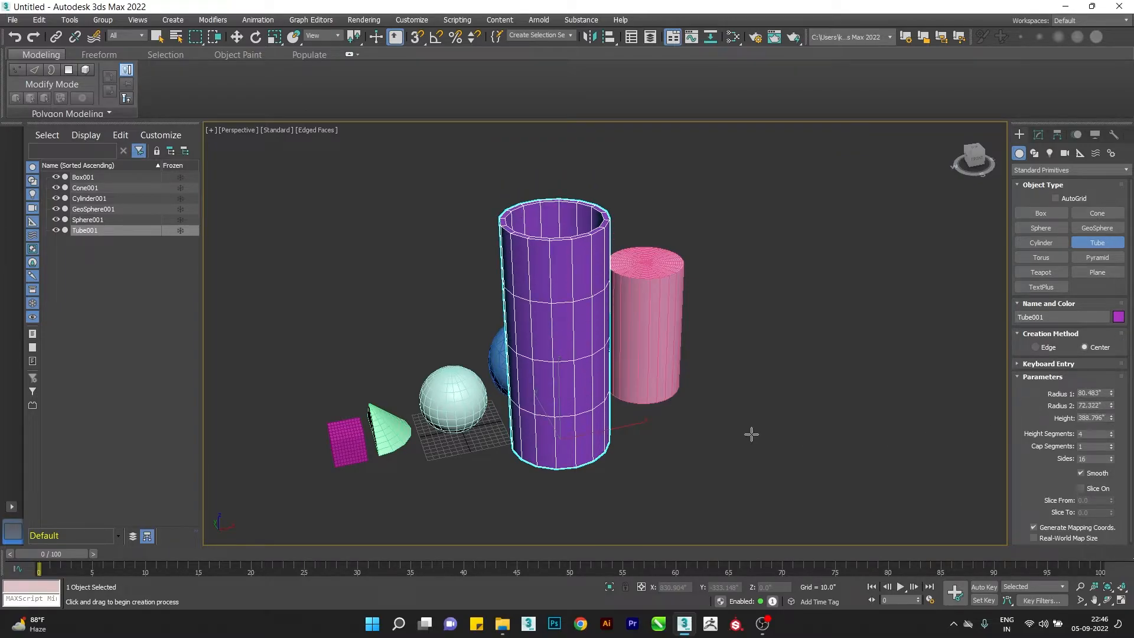
pyautogui.moveTo(655, 367); pyautogui.dragTo(726, 463, button='middle')
pyautogui.scroll(5, 684, 398)
pyautogui.scroll(-3, 695, 397)
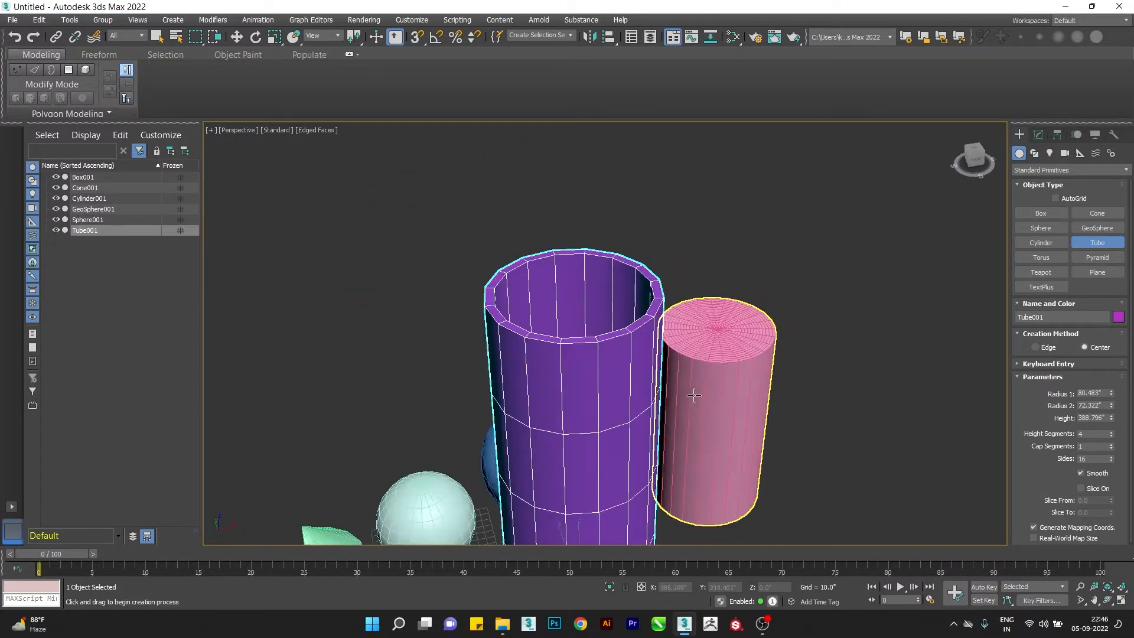
pyautogui.moveTo(1111, 459); pyautogui.dragTo(1111, 440)
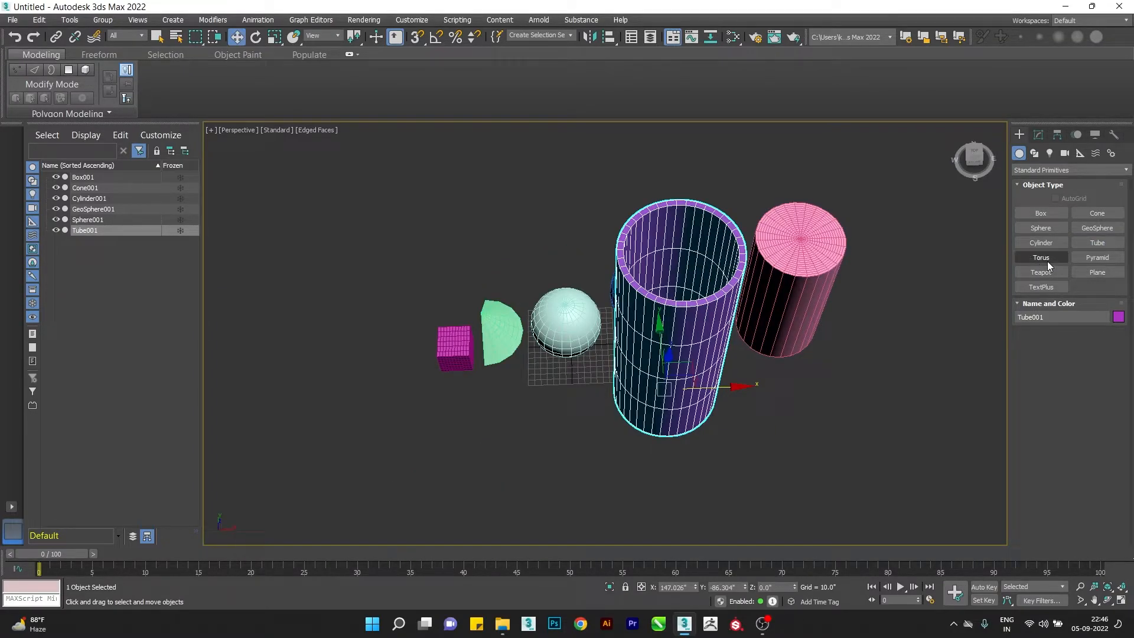
# Create a torus in front of the cylinder with radii of about 56.29" and 17.94".
pyautogui.click(1047, 261)
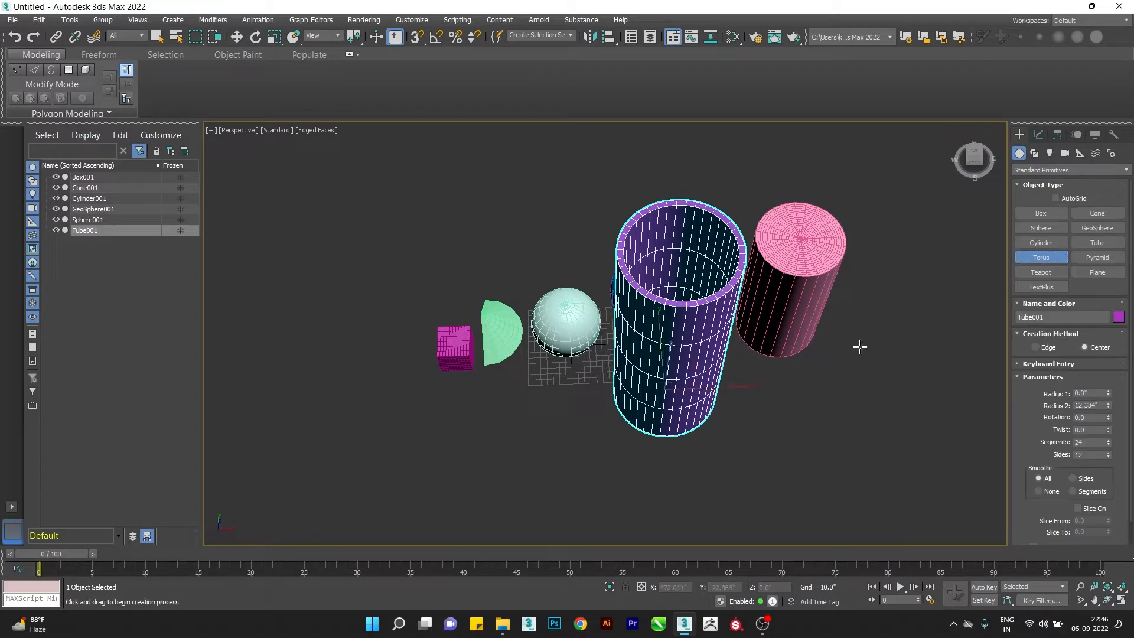
pyautogui.moveTo(862, 344); pyautogui.dragTo(650, 379, button='middle')
pyautogui.click(678, 385)
pyautogui.moveTo(635, 367); pyautogui.dragTo(679, 373)
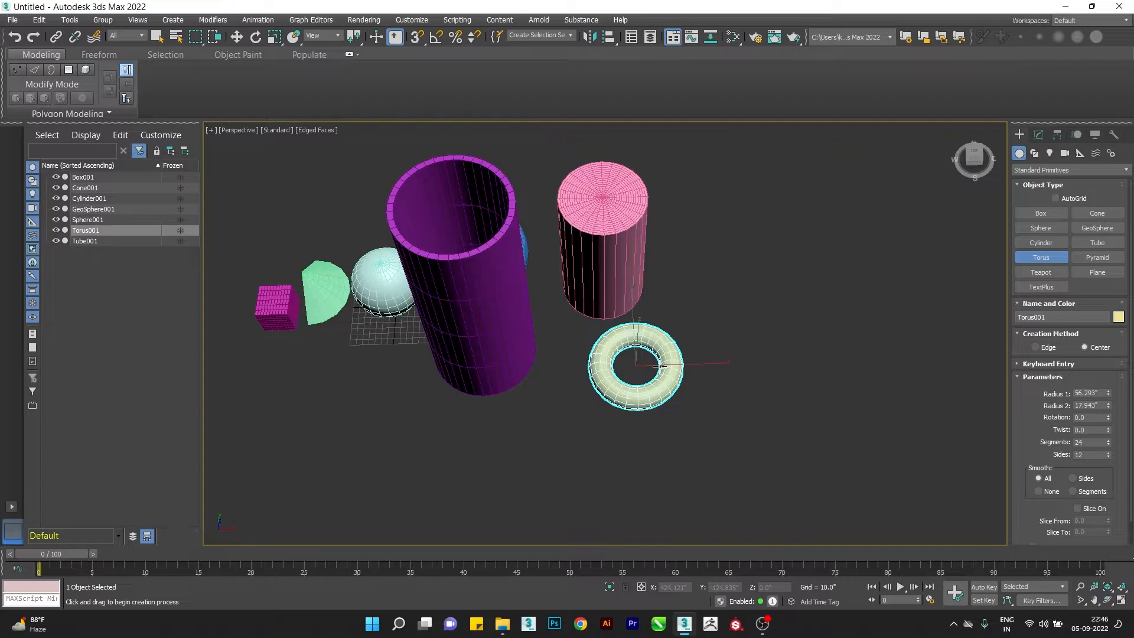
pyautogui.keyDown('alt'); pyautogui.moveTo(666, 404); pyautogui.dragTo(726, 400, button='middle'); pyautogui.keyUp('alt')
pyautogui.scroll(2, 657, 399)
pyautogui.press('w')
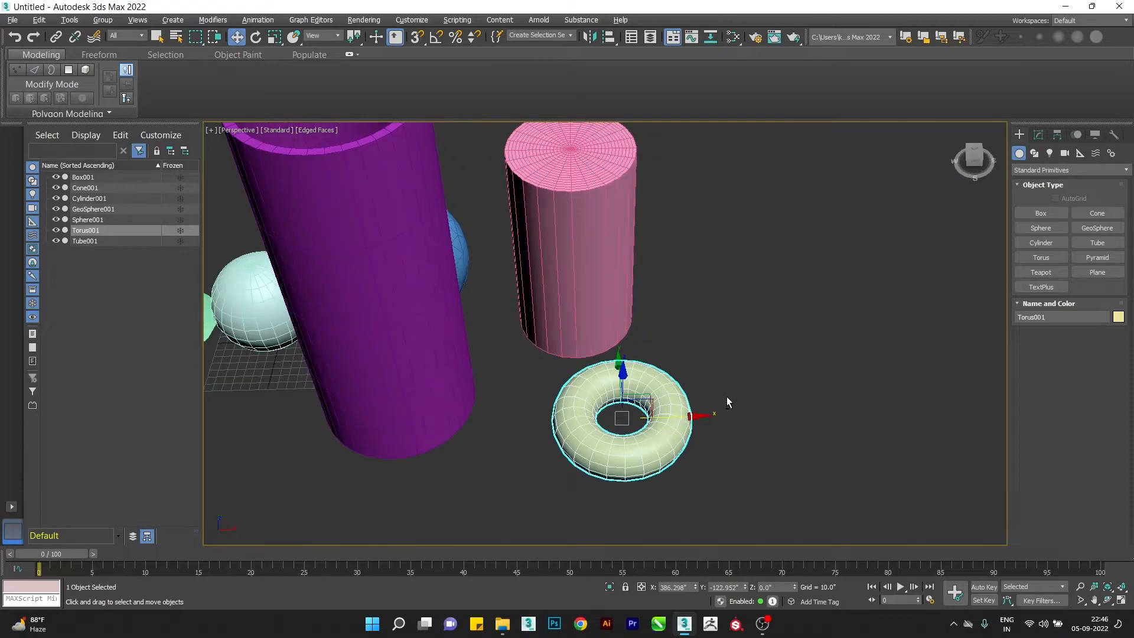
# Set the torus's Radius 1 to about 105.82", Radius 2 to about 19.44" and Rotation to 94.
pyautogui.click(1038, 135)
pyautogui.moveTo(1106, 400); pyautogui.dragTo(1106, 272)
pyautogui.moveTo(1108, 414); pyautogui.dragTo(1104, 354)
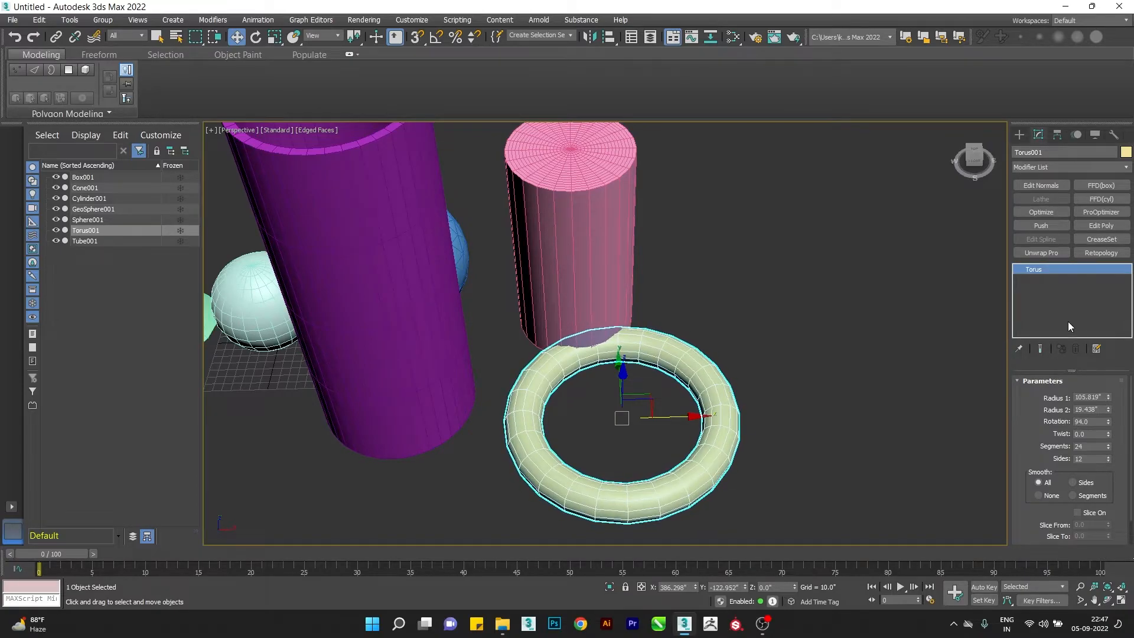
# Raise the torus's Twist to 303.5 and inspect its twisted edges.
pyautogui.moveTo(744, 413)
pyautogui.keyDown('alt'); pyautogui.mouseDown(button='middle')
pyautogui.moveTo(729, 372)
pyautogui.moveTo(764, 415)
pyautogui.mouseUp(button='middle'); pyautogui.keyUp('alt')
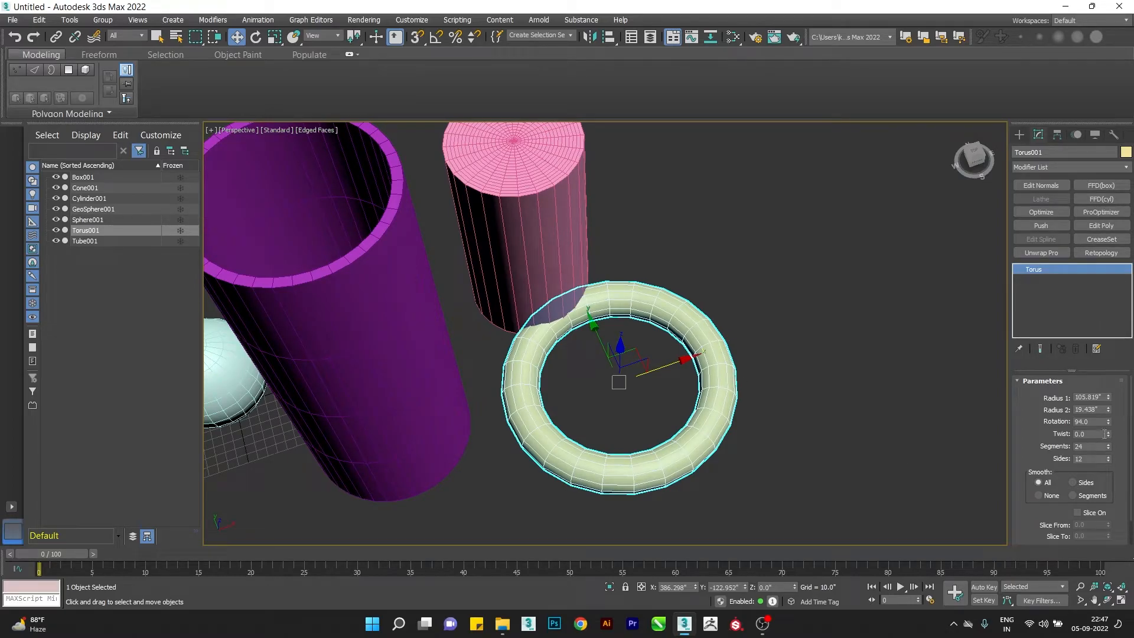
pyautogui.moveTo(1109, 437); pyautogui.dragTo(1080, 136)
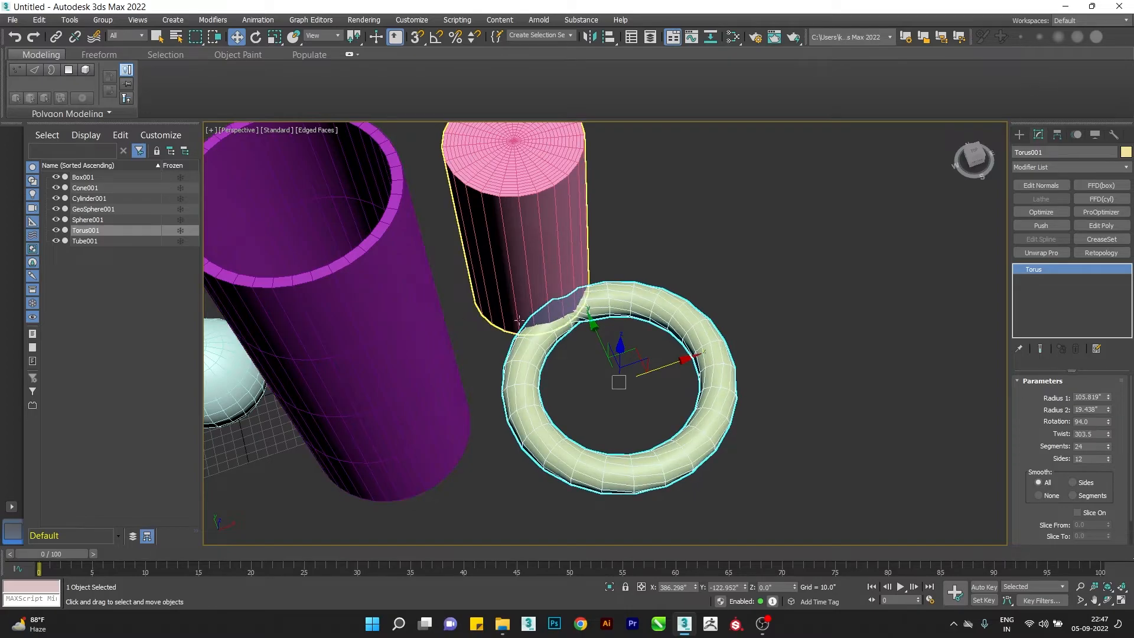
pyautogui.keyDown('alt'); pyautogui.moveTo(582, 312); pyautogui.dragTo(710, 459, button='middle'); pyautogui.keyUp('alt')
pyautogui.scroll(-3, 679, 400)
pyautogui.keyDown('alt'); pyautogui.moveTo(678, 400); pyautogui.dragTo(681, 390, button='middle'); pyautogui.keyUp('alt')
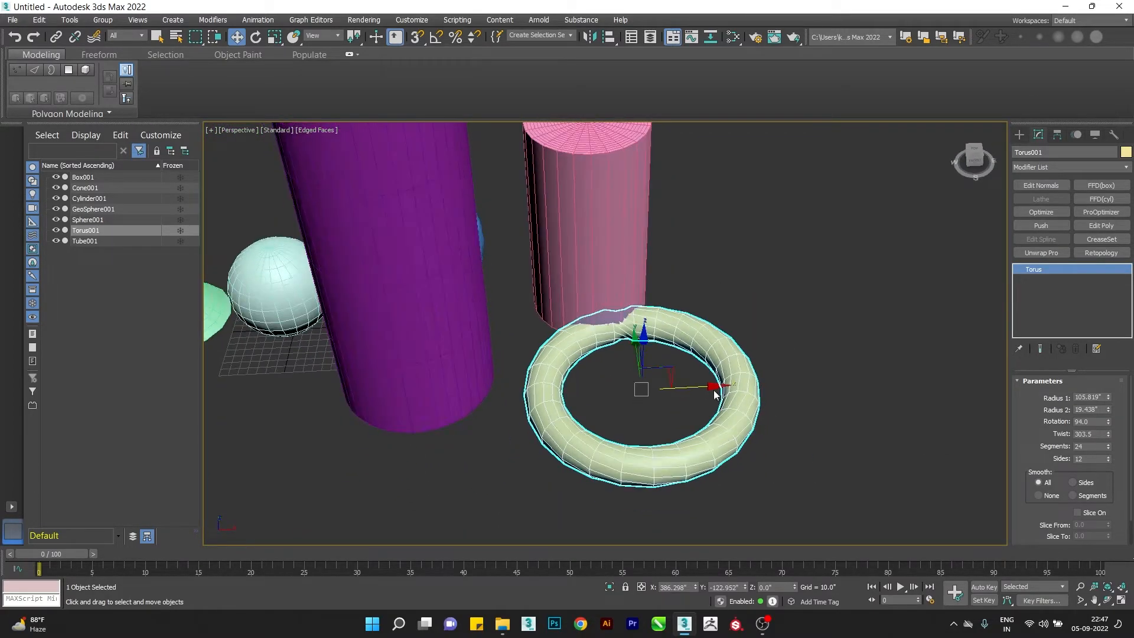
# Raise the torus's sides to 15 and reset its Twist to 0.
pyautogui.moveTo(1109, 448)
pyautogui.mouseDown()
pyautogui.moveTo(1121, 443)
pyautogui.moveTo(1122, 461)
pyautogui.moveTo(1128, 445)
pyautogui.moveTo(1109, 452)
pyautogui.mouseUp()
pyautogui.keyDown('alt'); pyautogui.moveTo(762, 416); pyautogui.dragTo(782, 420, button='middle'); pyautogui.keyUp('alt')
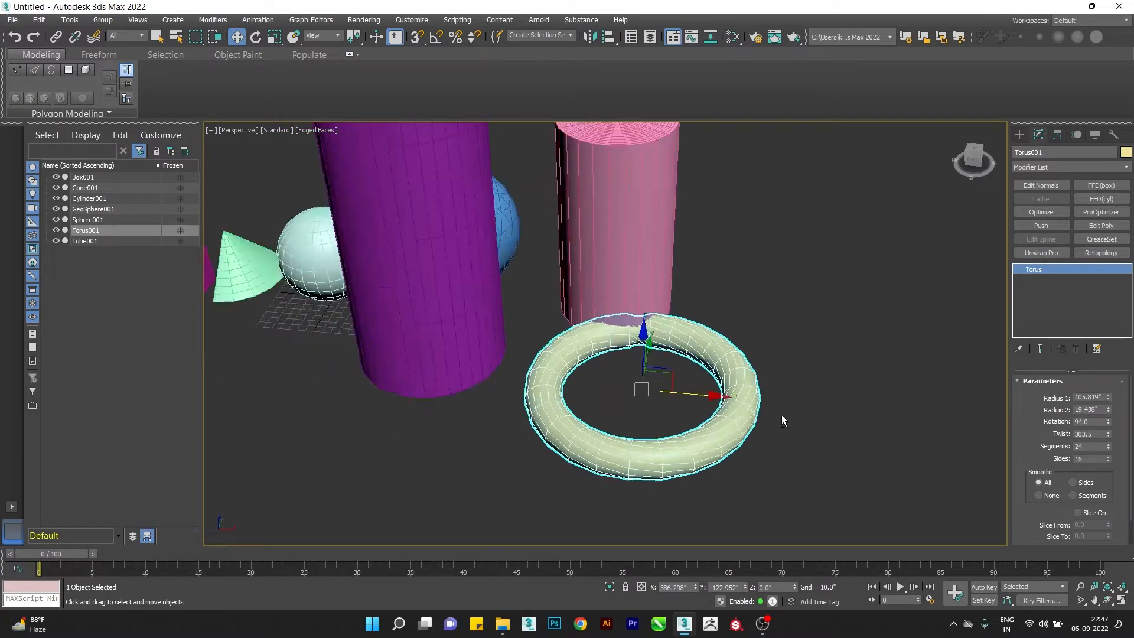
pyautogui.rightClick(1109, 436)
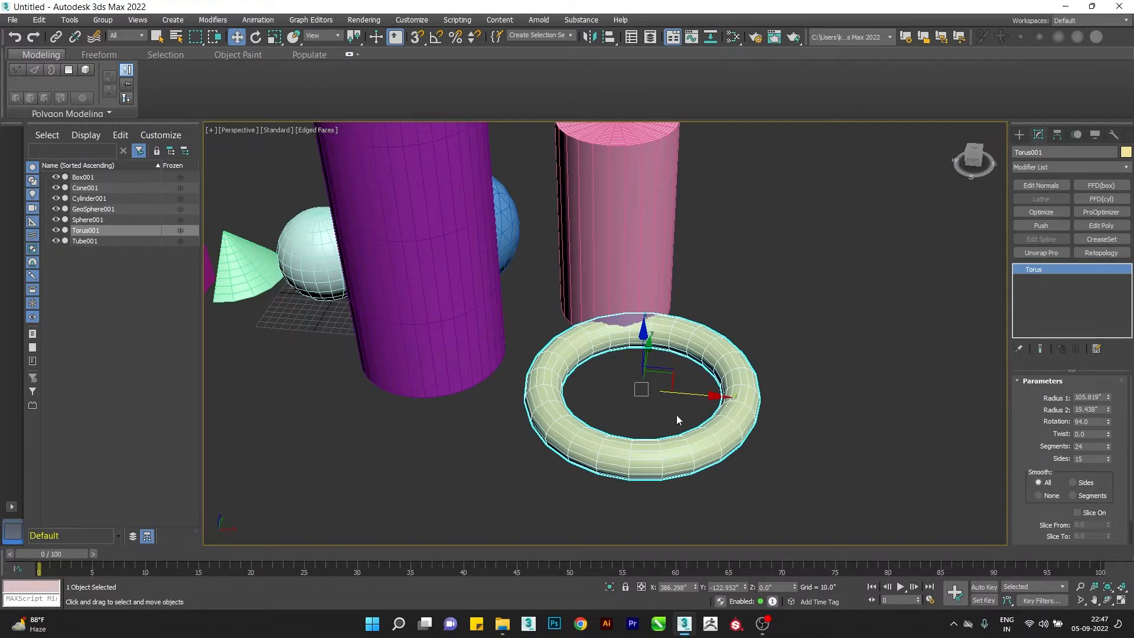
# Lower the torus's sides to 6 and raise them again to 9.
pyautogui.scroll(4, 677, 419)
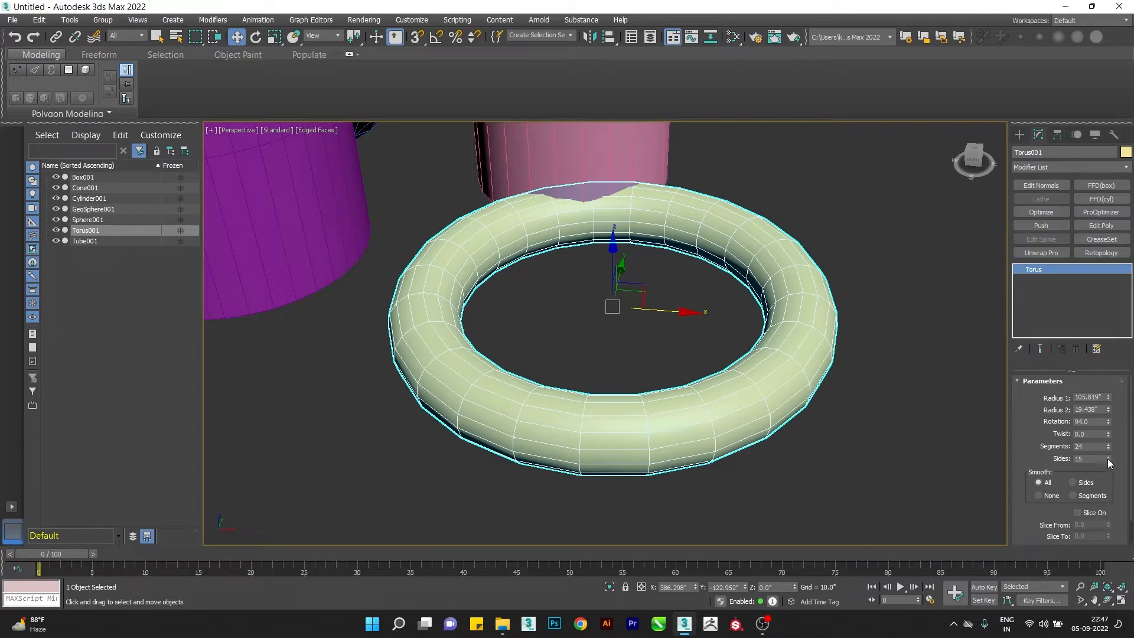
pyautogui.moveTo(1110, 461); pyautogui.dragTo(1111, 480)
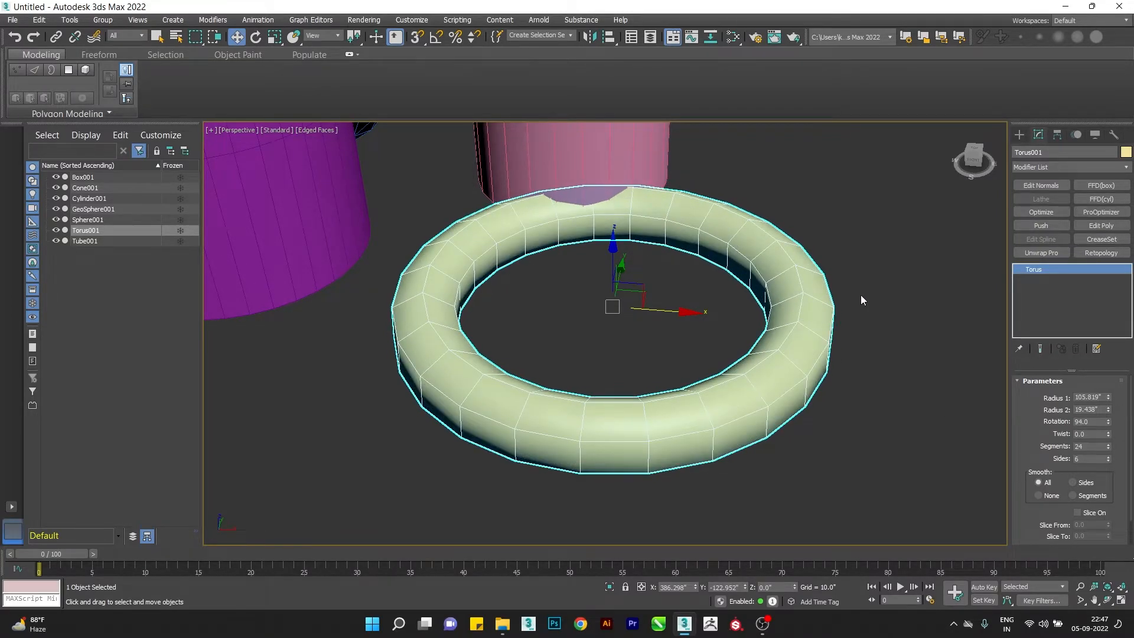
pyautogui.moveTo(1109, 462); pyautogui.dragTo(1109, 457)
pyautogui.keyDown('alt'); pyautogui.moveTo(1004, 455); pyautogui.dragTo(965, 449, button='middle'); pyautogui.keyUp('alt')
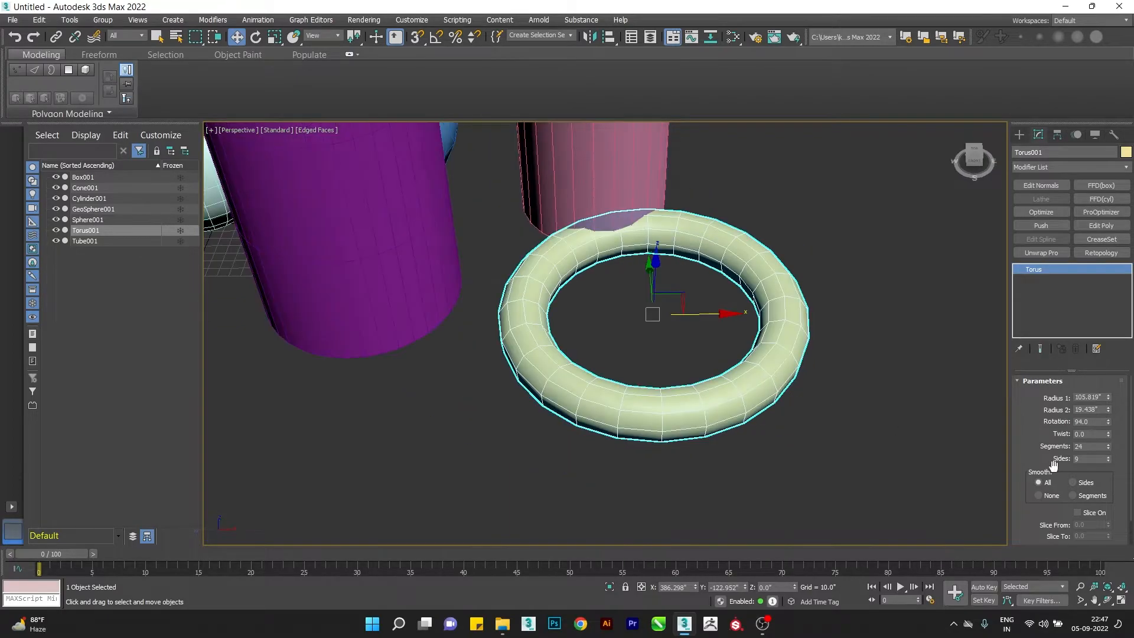
pyautogui.scroll(2, 760, 385)
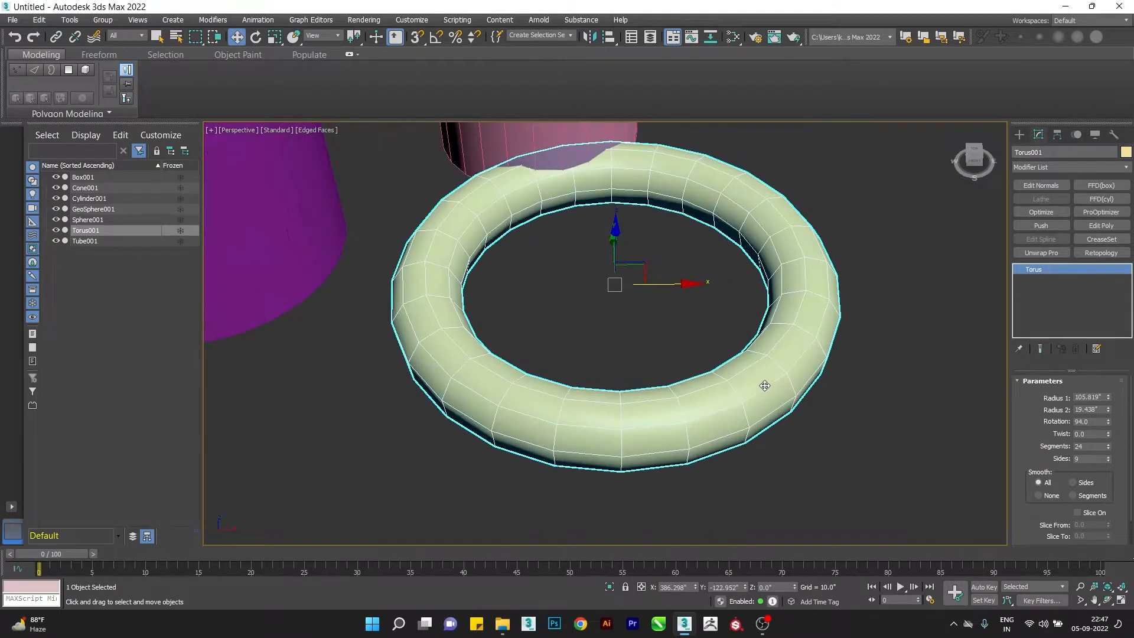
# Set the torus's smoothing to Sides and turn off the edged-faces display to check the shading.
pyautogui.click(1082, 483)
pyautogui.click(841, 409)
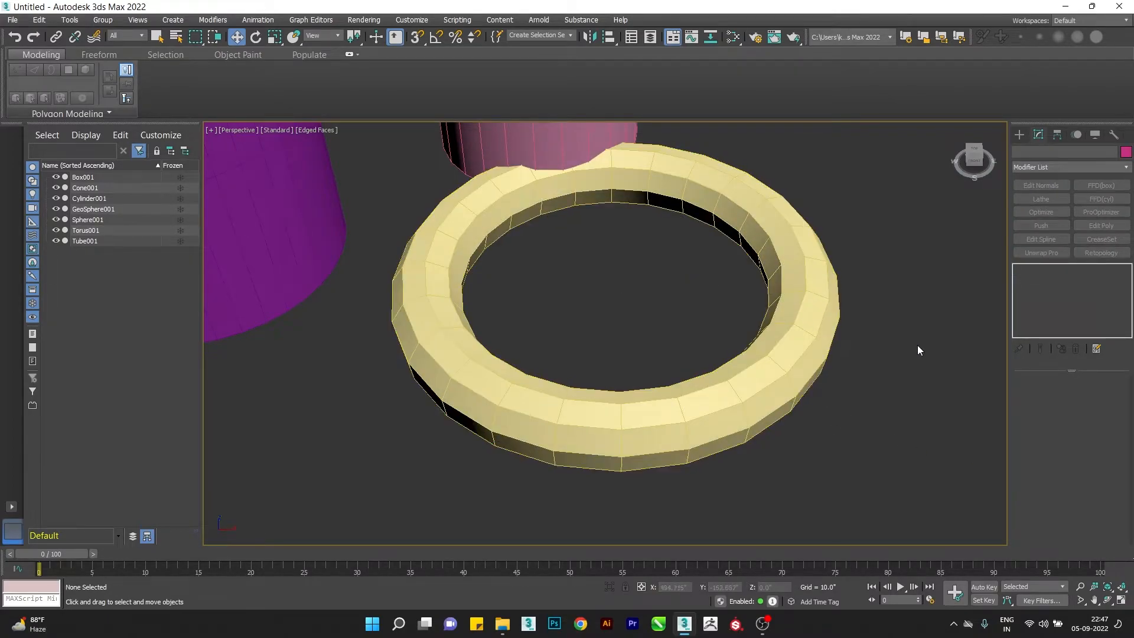
pyautogui.press('F4')
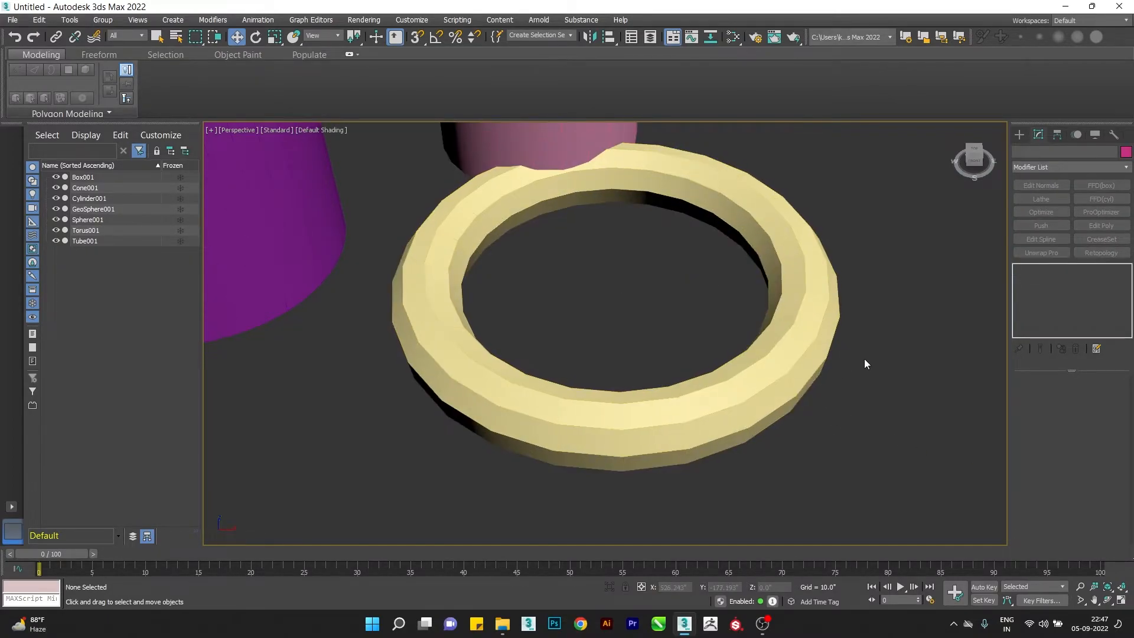
pyautogui.click(818, 329)
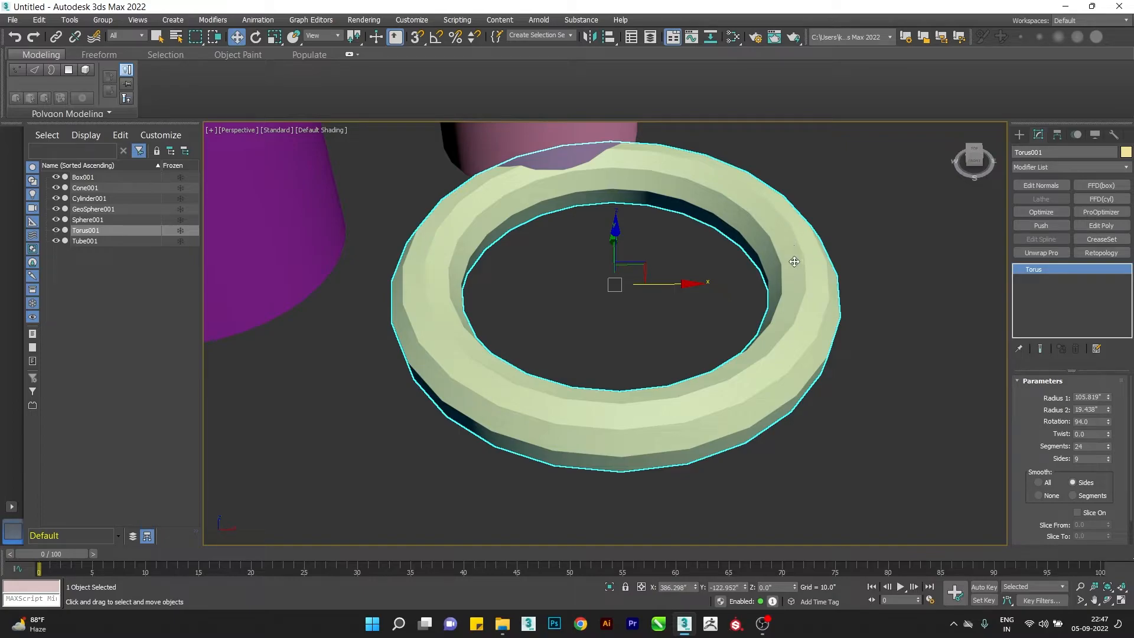
# Try the torus with smoothing set to None, and switch it to Segments smoothing.
pyautogui.click(1040, 495)
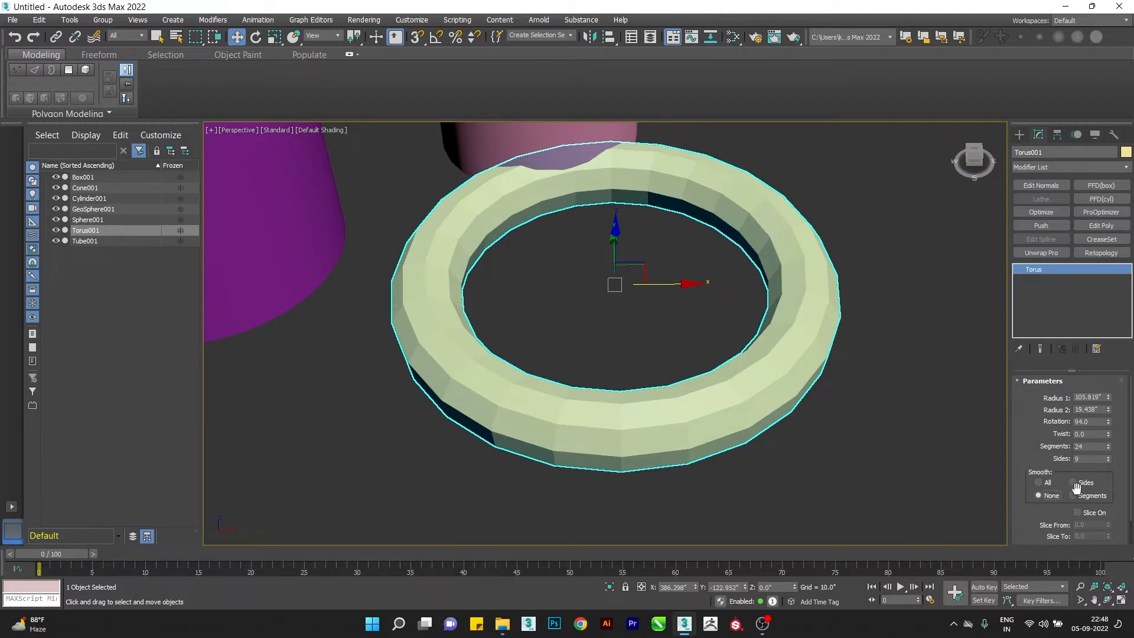
pyautogui.click(1092, 496)
pyautogui.click(852, 390)
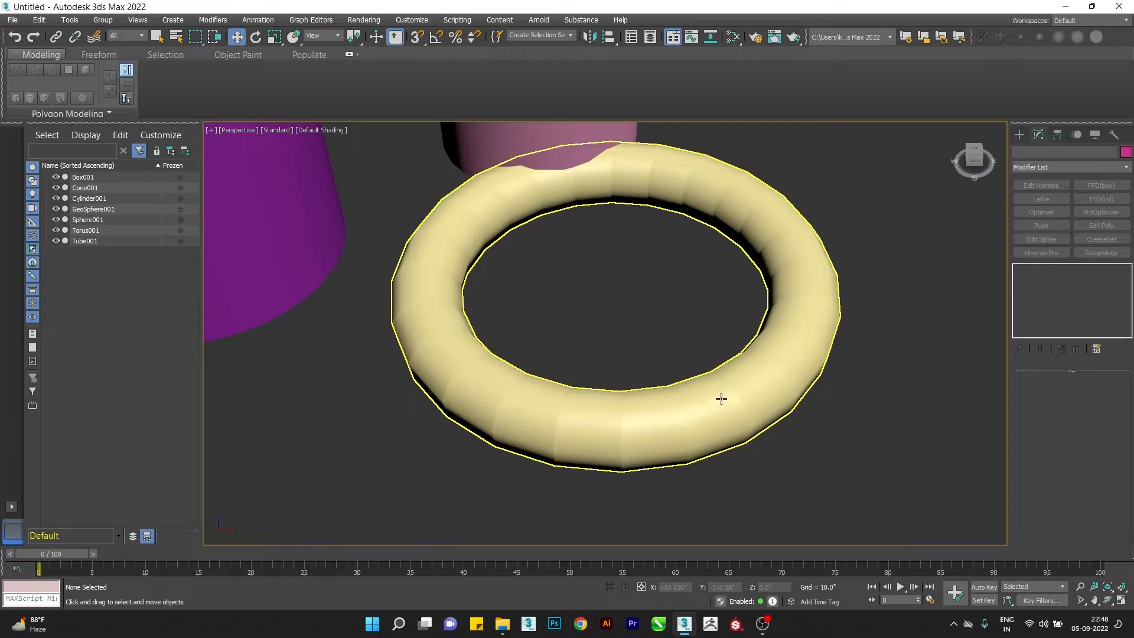
# Select the torus and set its smoothing to All.
pyautogui.click(785, 351)
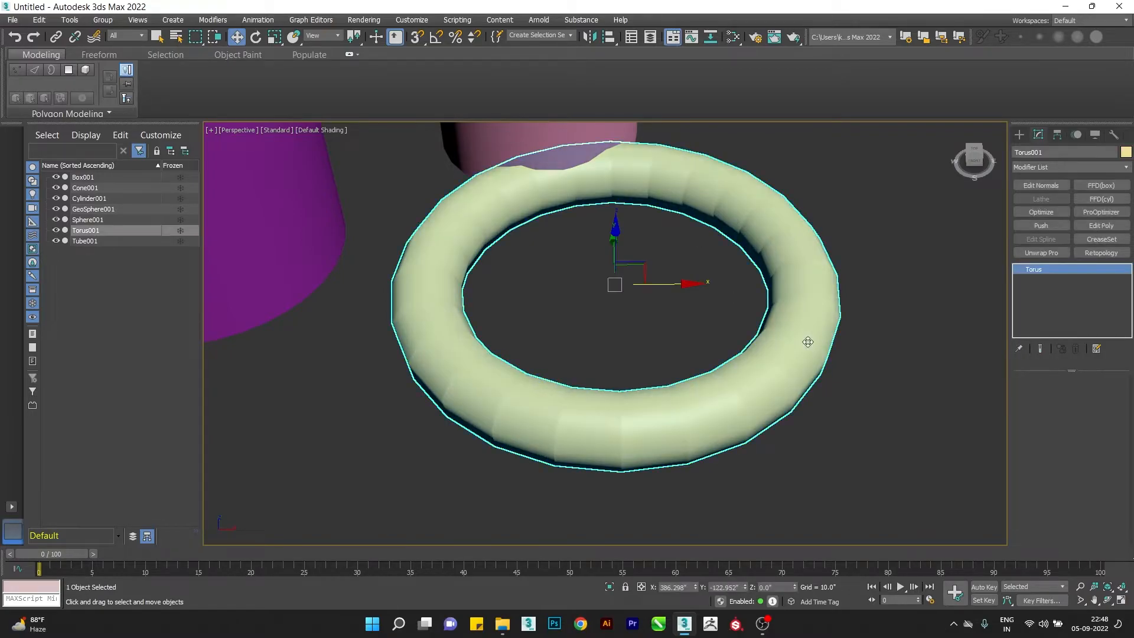
pyautogui.click(1039, 482)
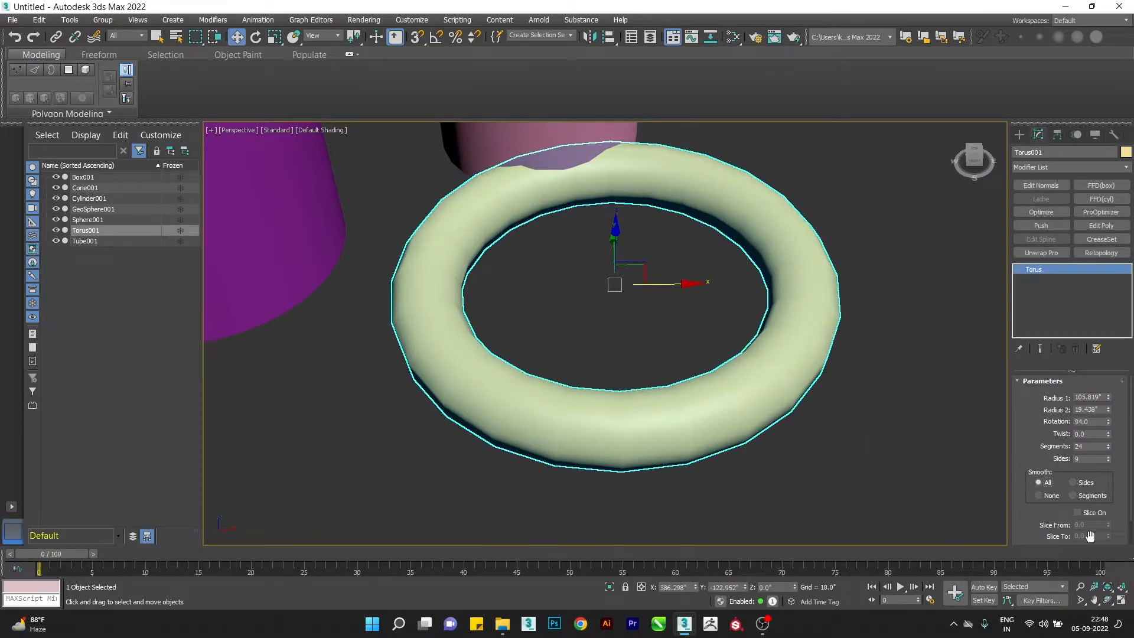
pyautogui.scroll(-1, 1119, 501)
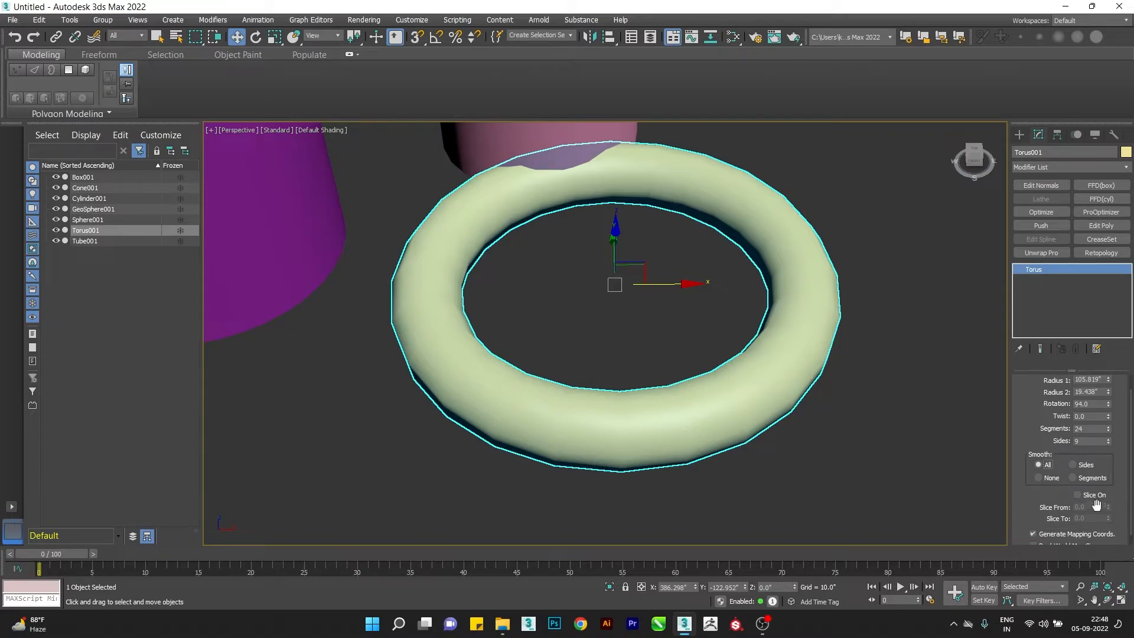
pyautogui.keyDown('alt'); pyautogui.moveTo(836, 353); pyautogui.dragTo(842, 342, button='middle'); pyautogui.keyUp('alt')
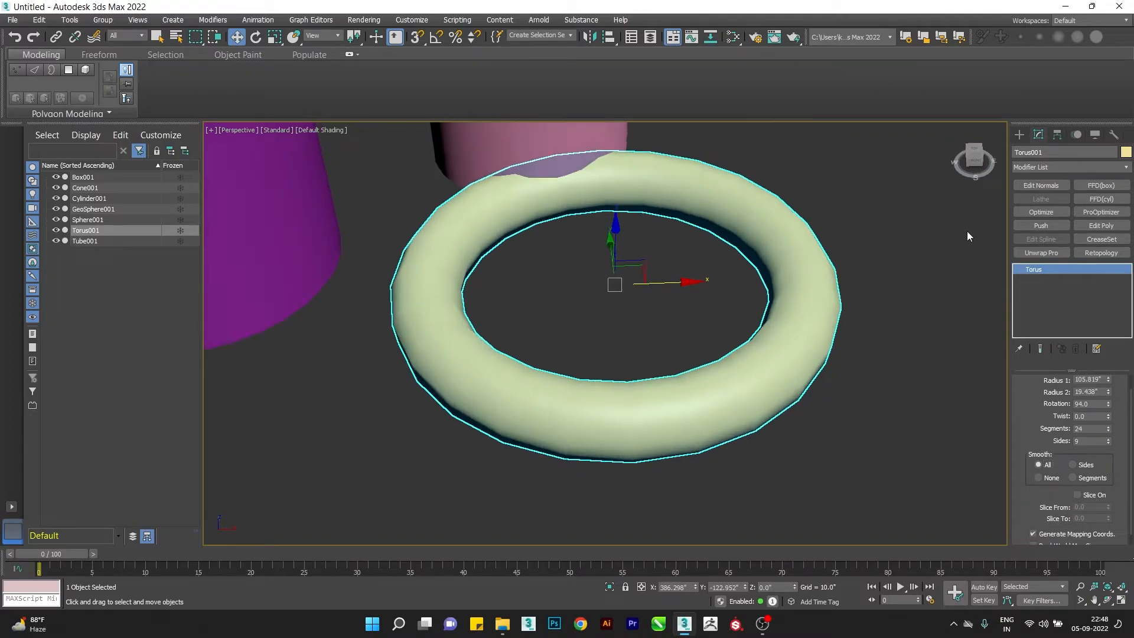
# Create a pyramid in front of the tube, about 199" wide, 208" deep and 329" high.
pyautogui.click(1020, 136)
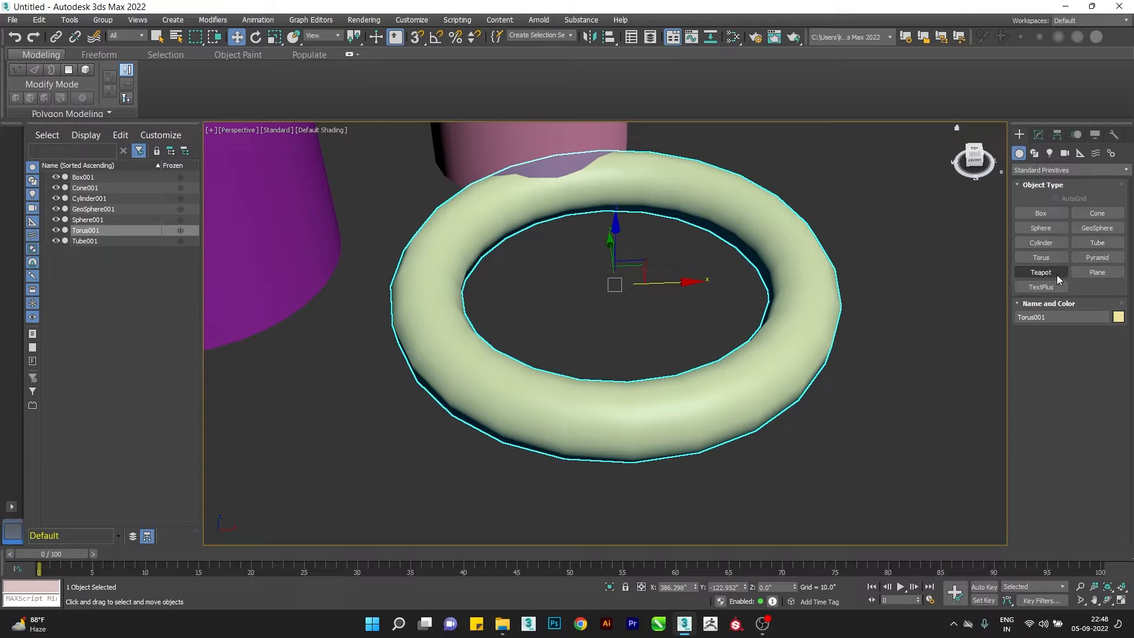
pyautogui.click(1096, 258)
pyautogui.scroll(-5, 821, 298)
pyautogui.moveTo(587, 347); pyautogui.dragTo(681, 370, button='middle')
pyautogui.moveTo(502, 358); pyautogui.dragTo(648, 488)
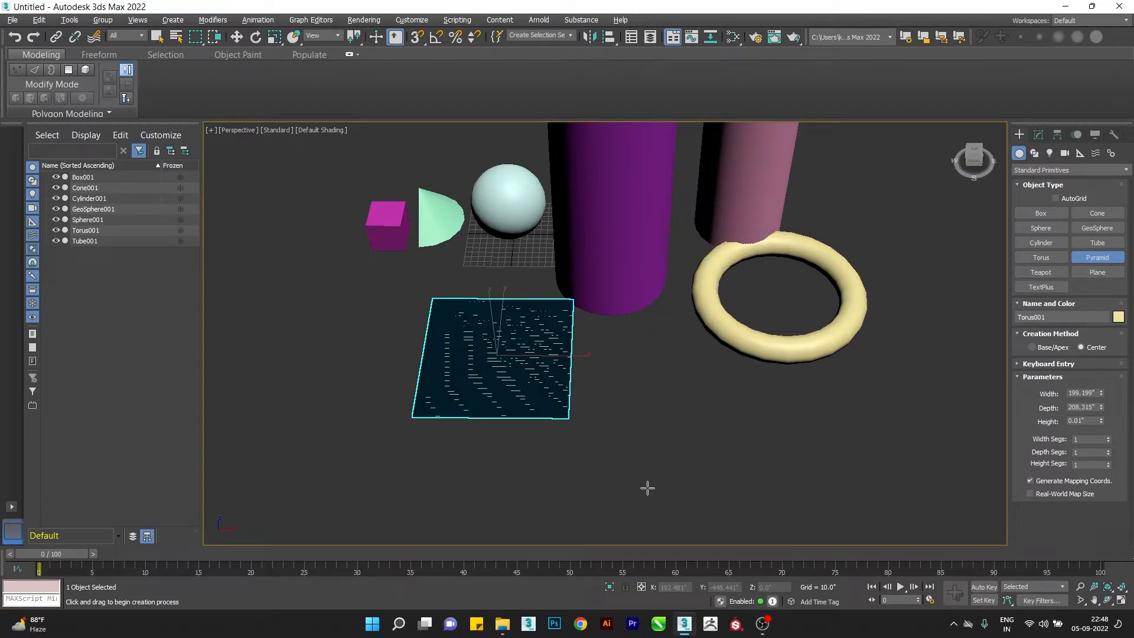
pyautogui.moveTo(647, 488); pyautogui.dragTo(648, 488)
pyautogui.keyDown('alt'); pyautogui.moveTo(517, 243); pyautogui.dragTo(650, 329, button='middle'); pyautogui.keyUp('alt')
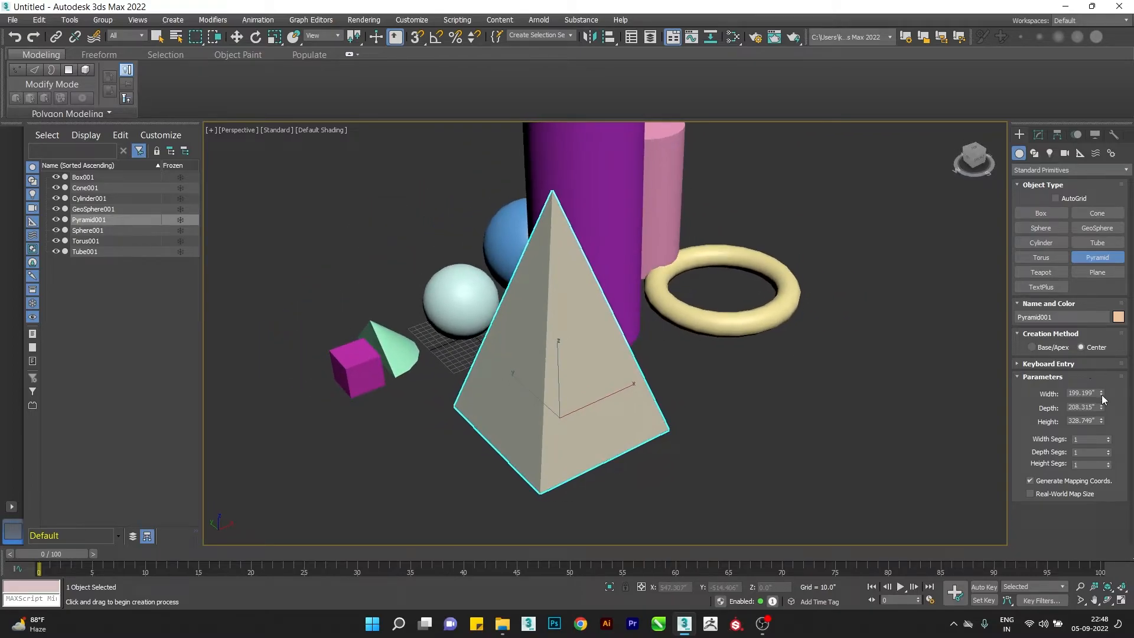
# Increase the pyramid's width to about 269", depth to about 252" and height to about 385".
pyautogui.moveTo(1101, 395)
pyautogui.mouseDown()
pyautogui.moveTo(1100, 381)
pyautogui.moveTo(1101, 410)
pyautogui.mouseUp()
pyautogui.keyDown('alt'); pyautogui.moveTo(762, 445); pyautogui.dragTo(781, 443, button='middle'); pyautogui.keyUp('alt')
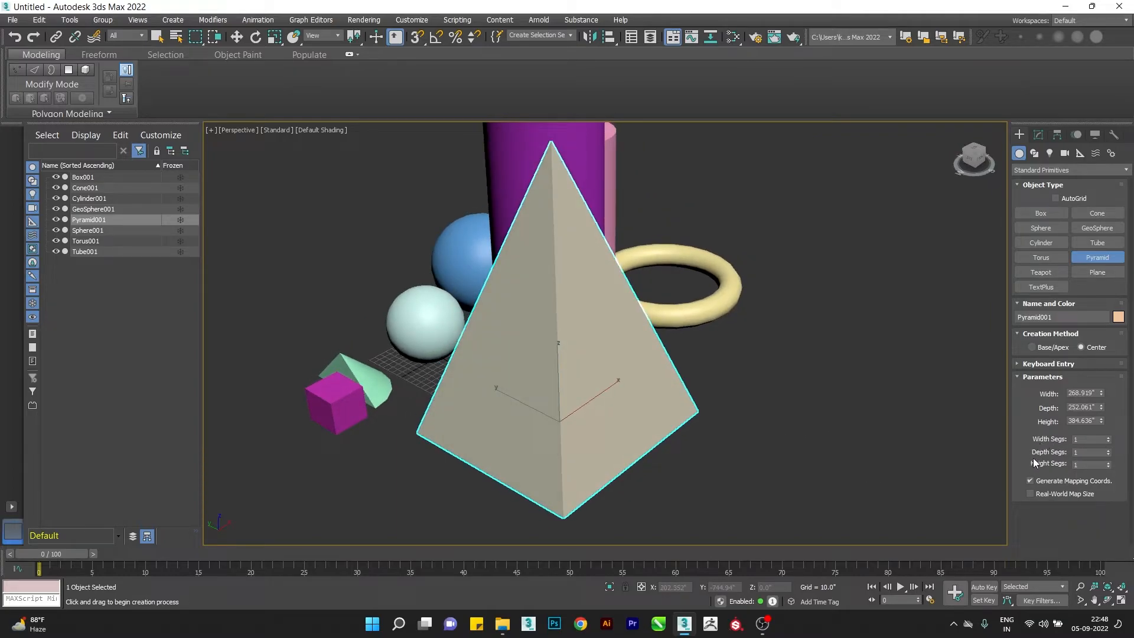
pyautogui.keyDown('alt'); pyautogui.moveTo(772, 471); pyautogui.dragTo(447, 346, button='middle'); pyautogui.keyUp('alt')
# Create a teapot with a radius of about 249" beside the pyramid.
pyautogui.click(1041, 271)
pyautogui.scroll(-5, 535, 366)
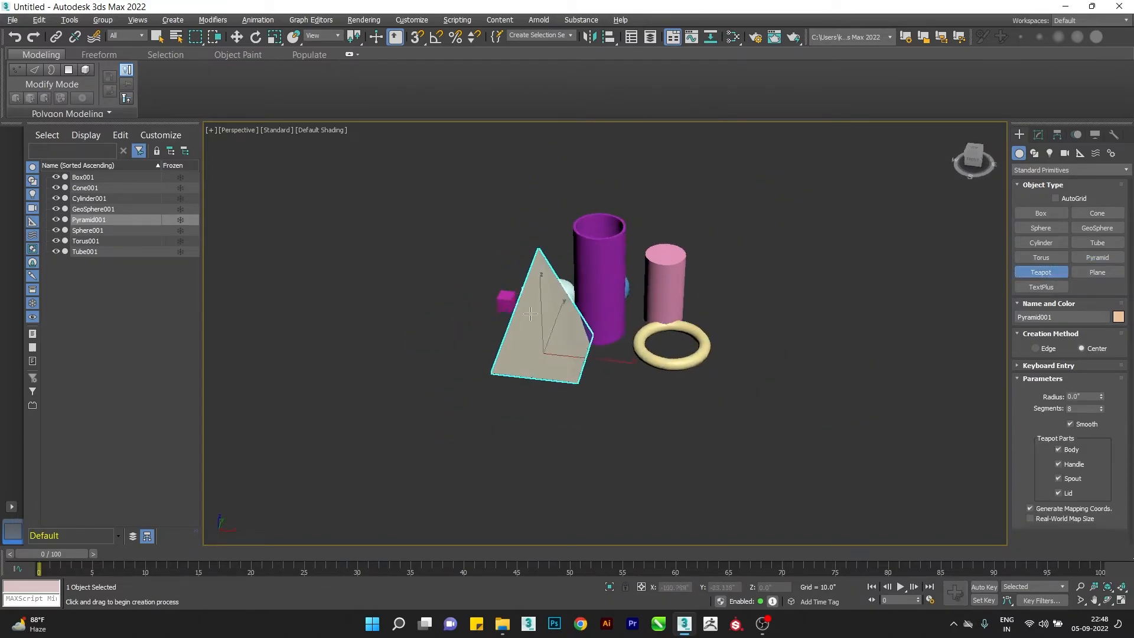
pyautogui.moveTo(537, 310); pyautogui.dragTo(807, 288, button='middle')
pyautogui.moveTo(623, 297); pyautogui.dragTo(670, 334)
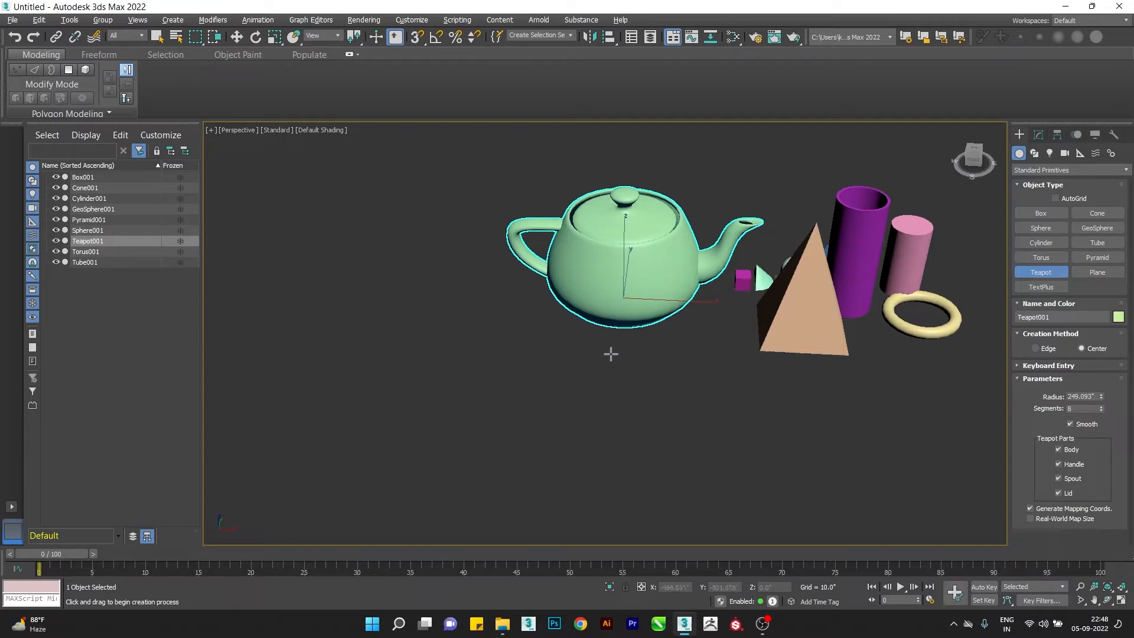
pyautogui.moveTo(610, 352); pyautogui.dragTo(601, 371, button='middle')
pyautogui.press('w')
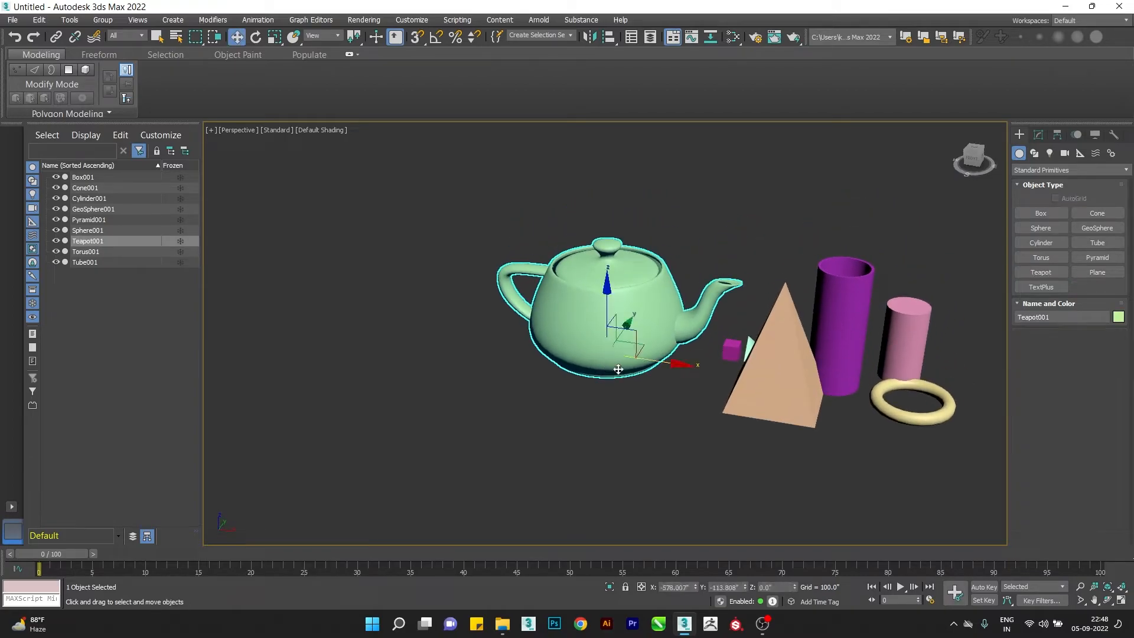
pyautogui.scroll(4, 650, 283)
# Create a plane about 946" long and 1671" wide beside the teapot, and turn on the edged-faces display.
pyautogui.click(1086, 271)
pyautogui.scroll(-6, 743, 358)
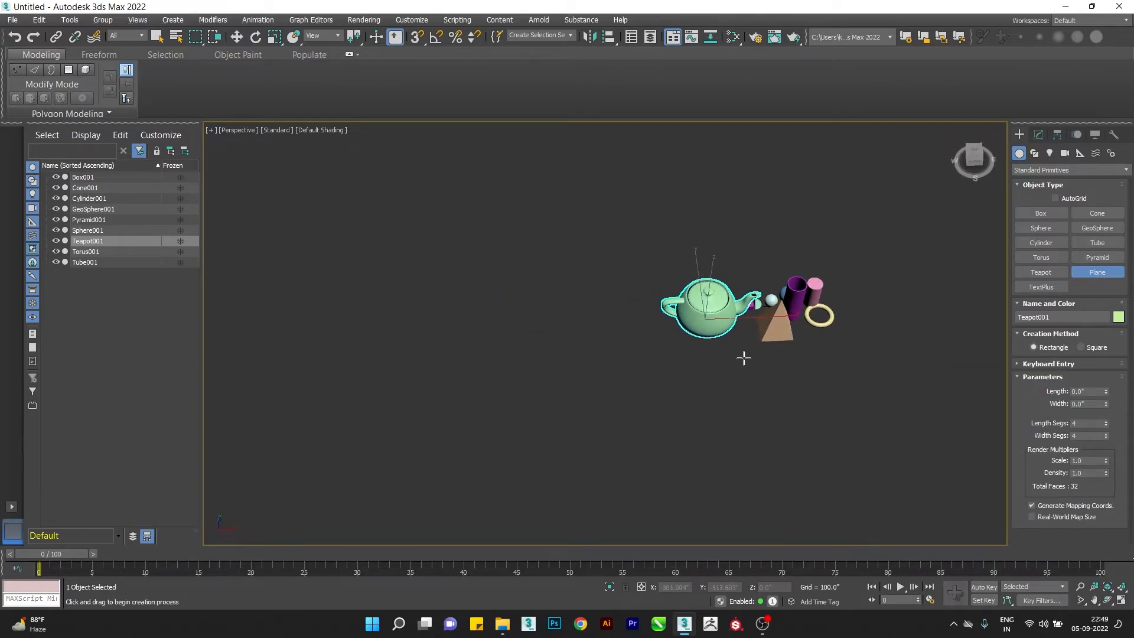
pyautogui.moveTo(442, 307); pyautogui.dragTo(646, 393)
pyautogui.scroll(4, 661, 343)
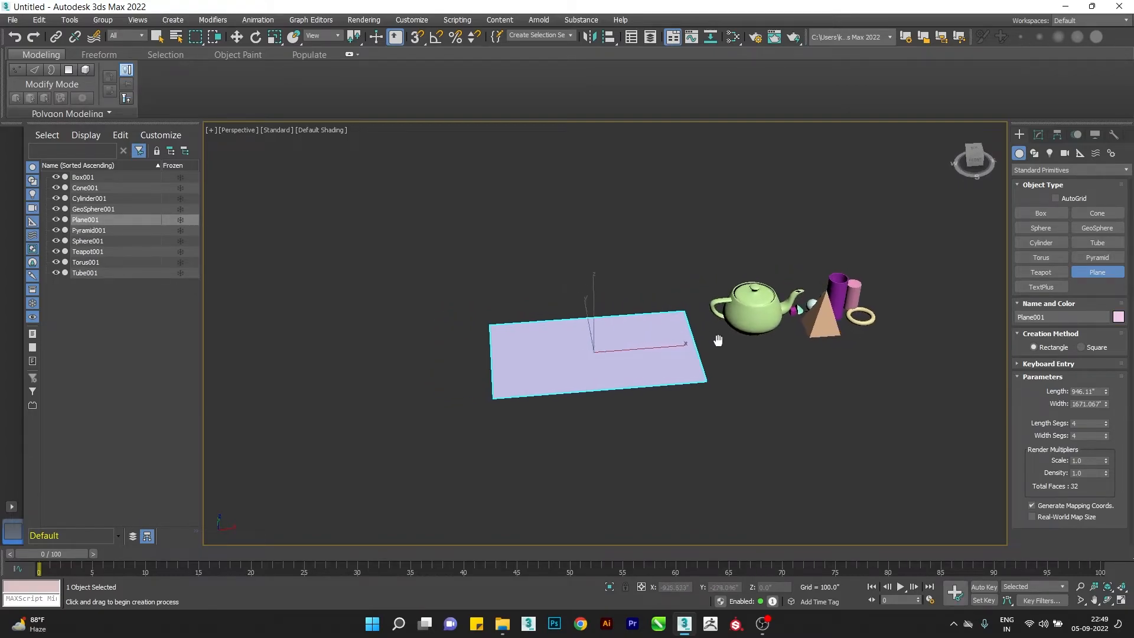
pyautogui.press('F4')
pyautogui.keyDown('alt'); pyautogui.moveTo(584, 379); pyautogui.dragTo(688, 340, button='middle'); pyautogui.keyUp('alt')
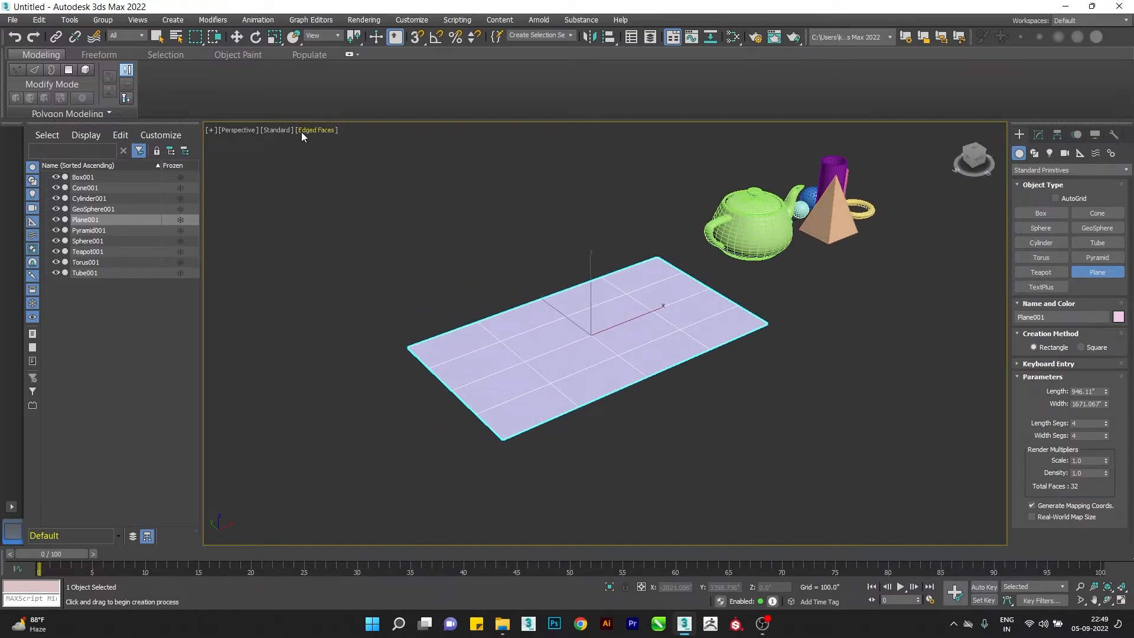
pyautogui.keyDown('alt'); pyautogui.moveTo(580, 319); pyautogui.dragTo(794, 333, button='middle'); pyautogui.keyUp('alt')
# Modify the plane's length to about 1429" and its width to about 1588".
pyautogui.press('w')
pyautogui.click(1039, 134)
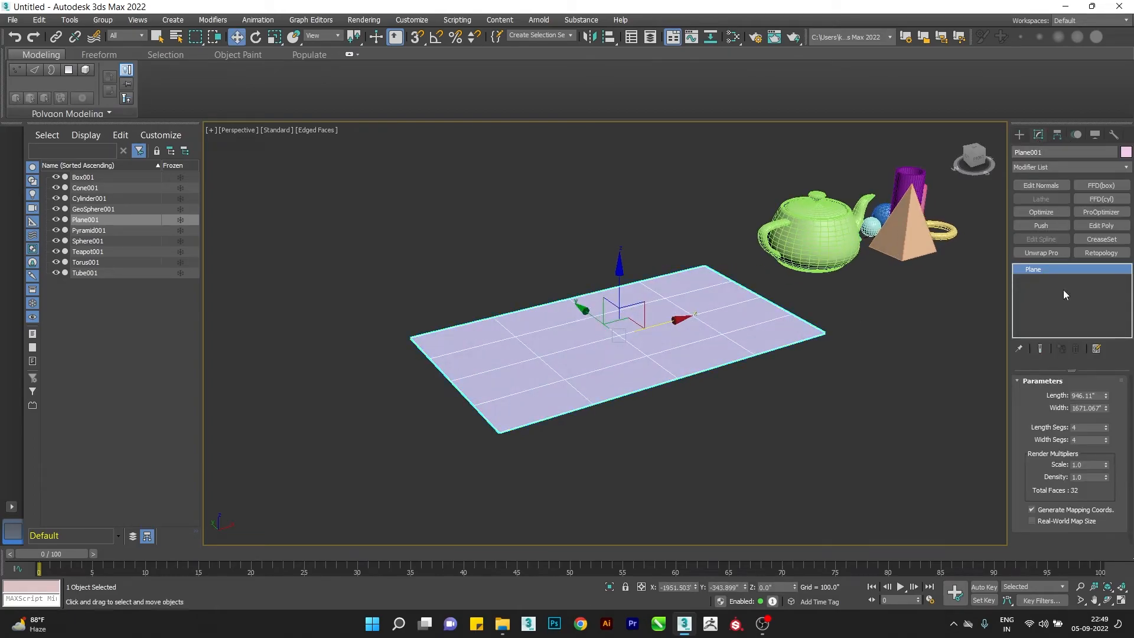
pyautogui.keyDown('alt'); pyautogui.moveTo(549, 302); pyautogui.dragTo(598, 299, button='middle'); pyautogui.keyUp('alt')
pyautogui.keyDown('alt'); pyautogui.moveTo(633, 343); pyautogui.dragTo(656, 342, button='middle'); pyautogui.keyUp('alt')
pyautogui.moveTo(1105, 394)
pyautogui.mouseDown()
pyautogui.moveTo(1105, 372)
pyautogui.moveTo(1106, 401)
pyautogui.mouseUp()
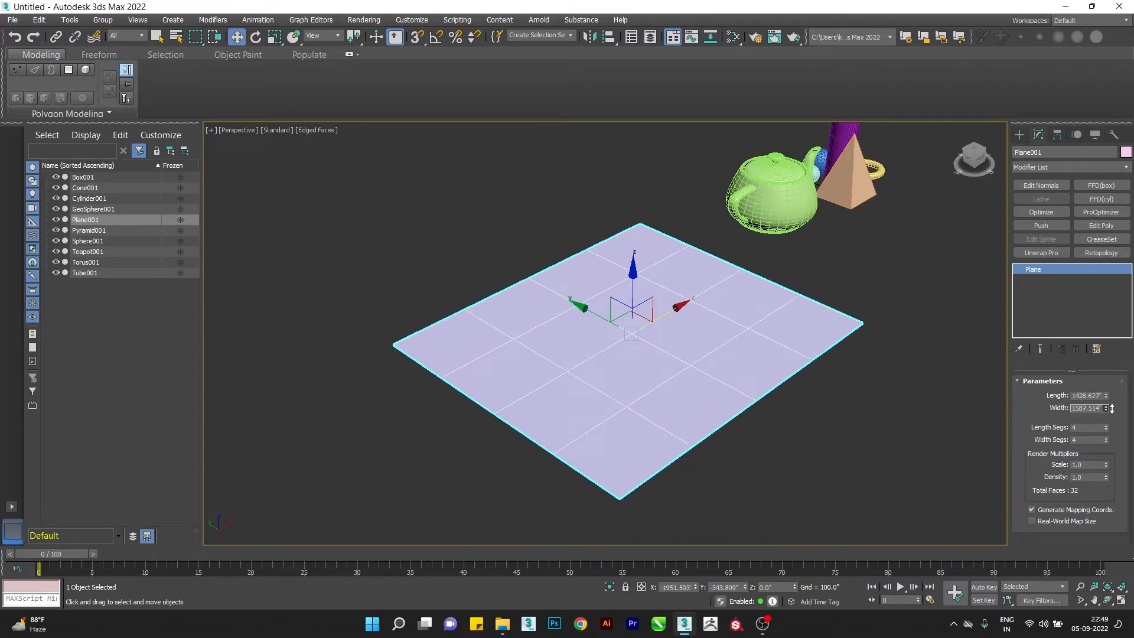
pyautogui.keyDown('alt'); pyautogui.moveTo(862, 413); pyautogui.dragTo(897, 415, button='middle'); pyautogui.keyUp('alt')
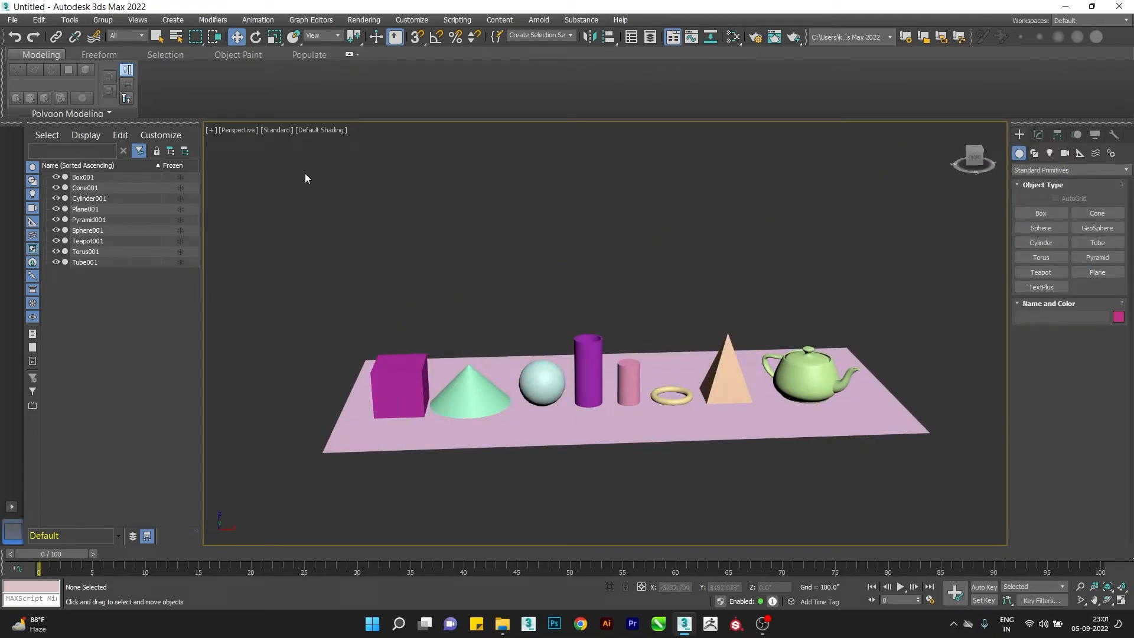
pyautogui.keyDown('alt'); pyautogui.moveTo(518, 194); pyautogui.dragTo(510, 202, button='middle'); pyautogui.keyUp('alt')
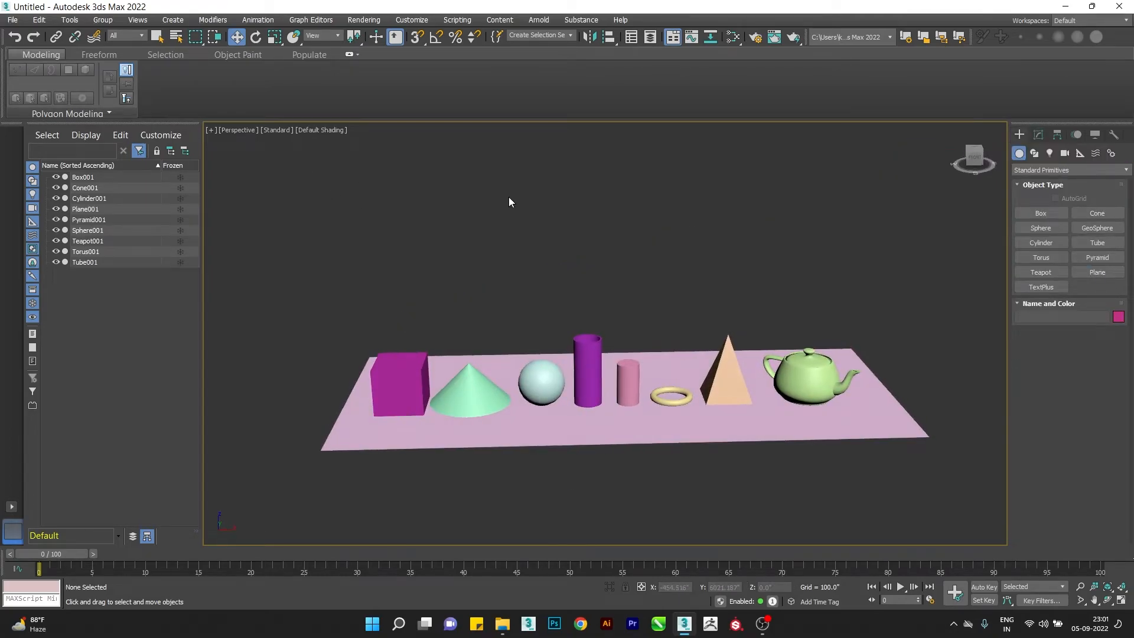
pyautogui.click(322, 131)
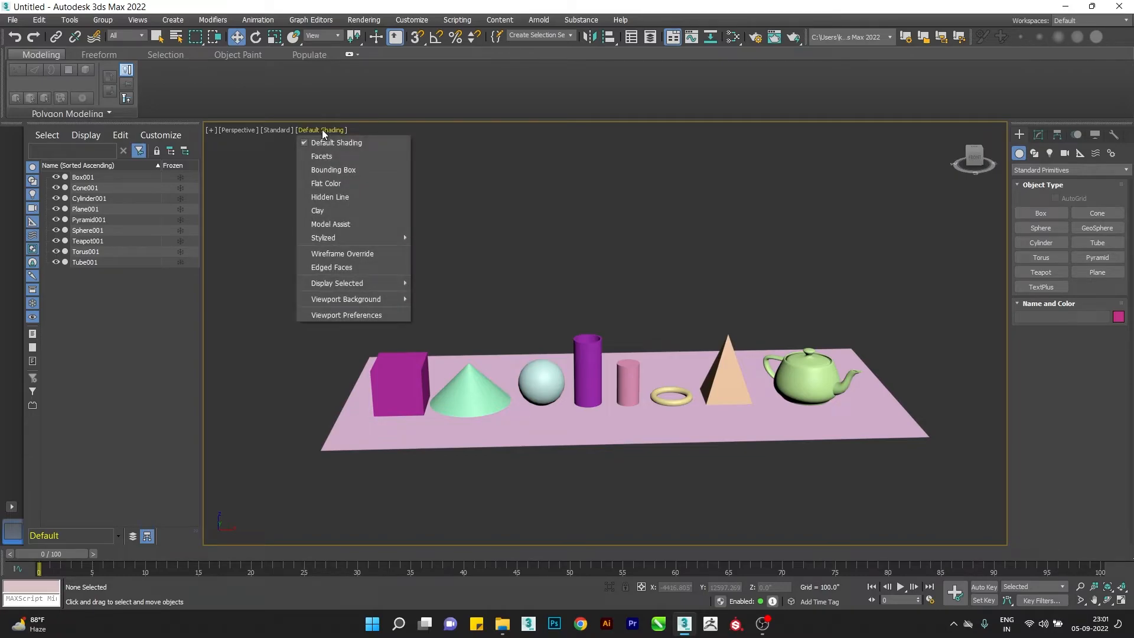
pyautogui.click(459, 193)
pyautogui.moveTo(458, 193); pyautogui.dragTo(446, 211, button='middle')
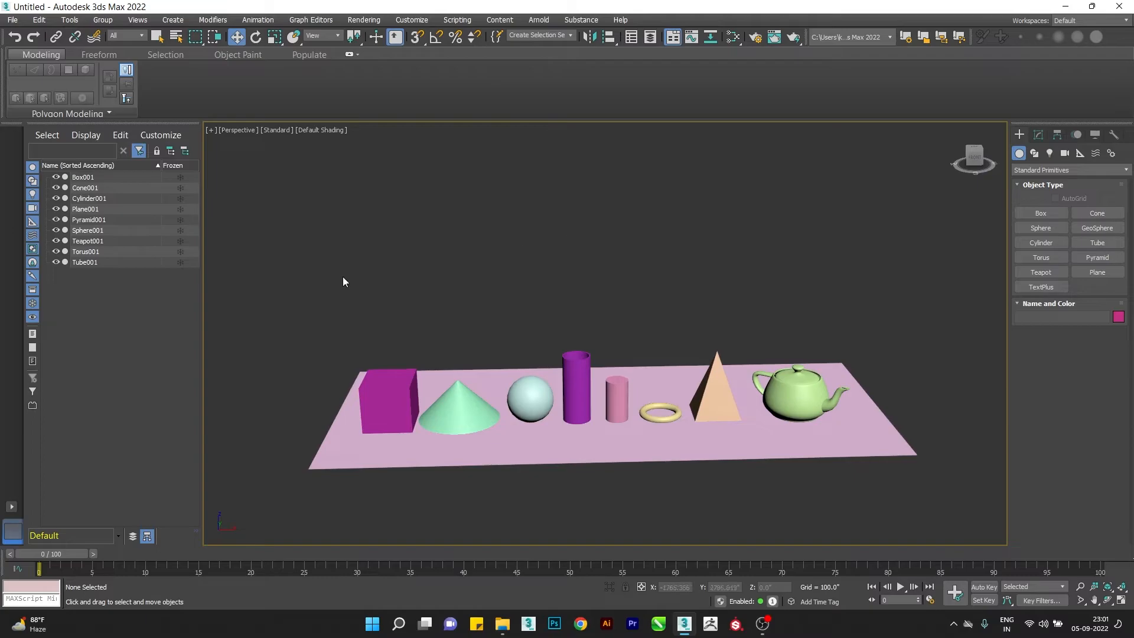
# Select all the primitives and toggle the edged-faces display on and off to check their mesh edges.
pyautogui.moveTo(570, 469); pyautogui.dragTo(956, 541)
pyautogui.moveTo(650, 448); pyautogui.dragTo(694, 423, button='middle')
pyautogui.scroll(4, 703, 419)
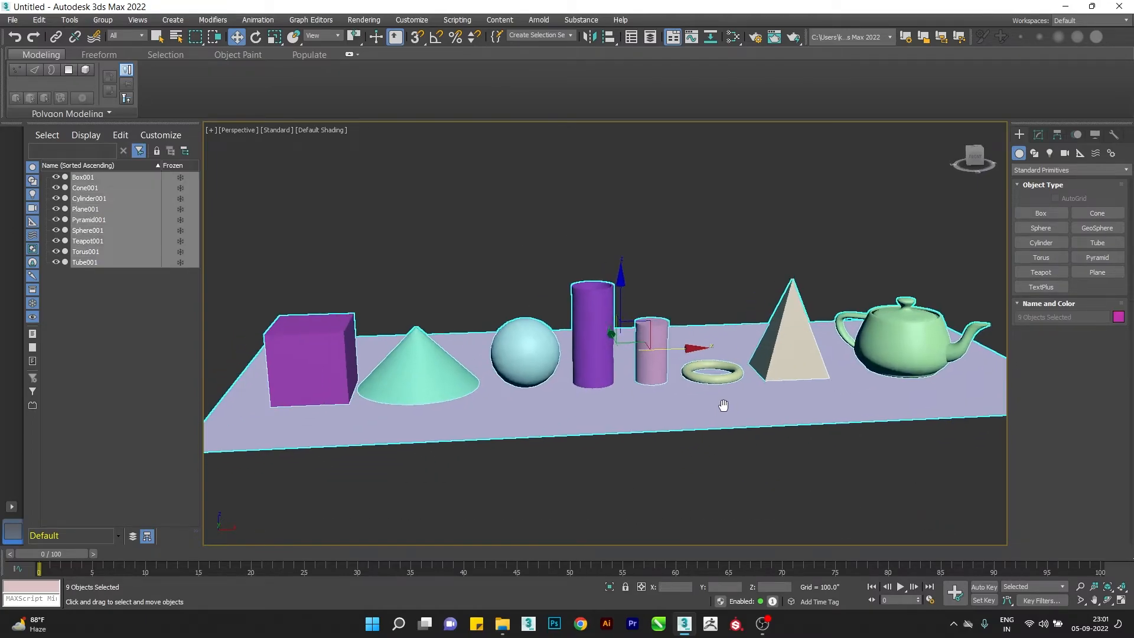
pyautogui.press('F4')
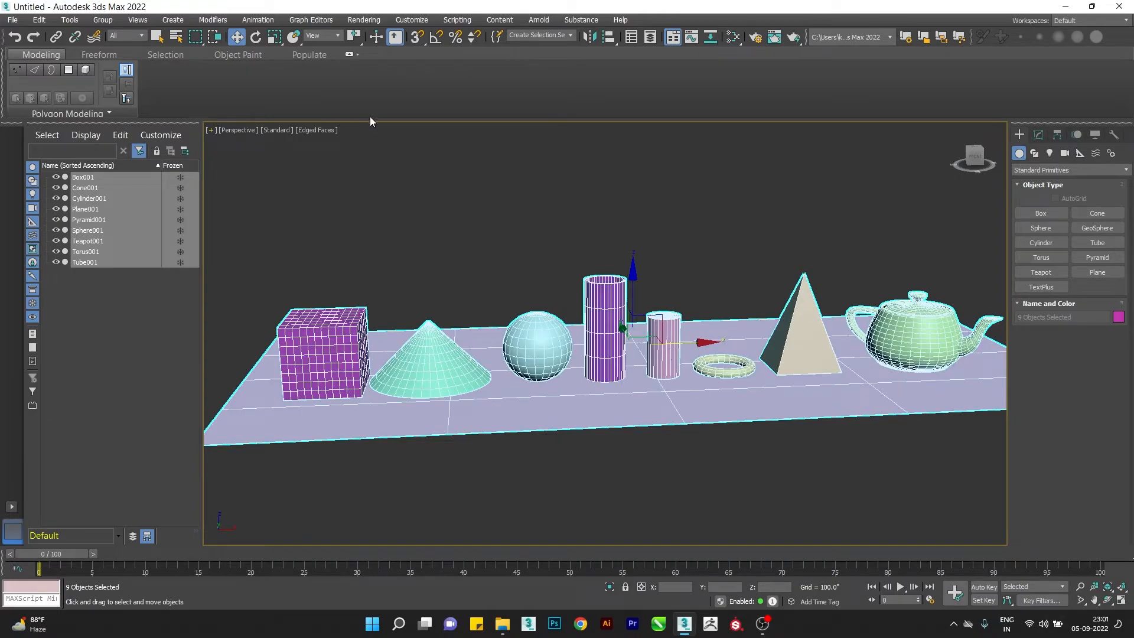
pyautogui.click(322, 131)
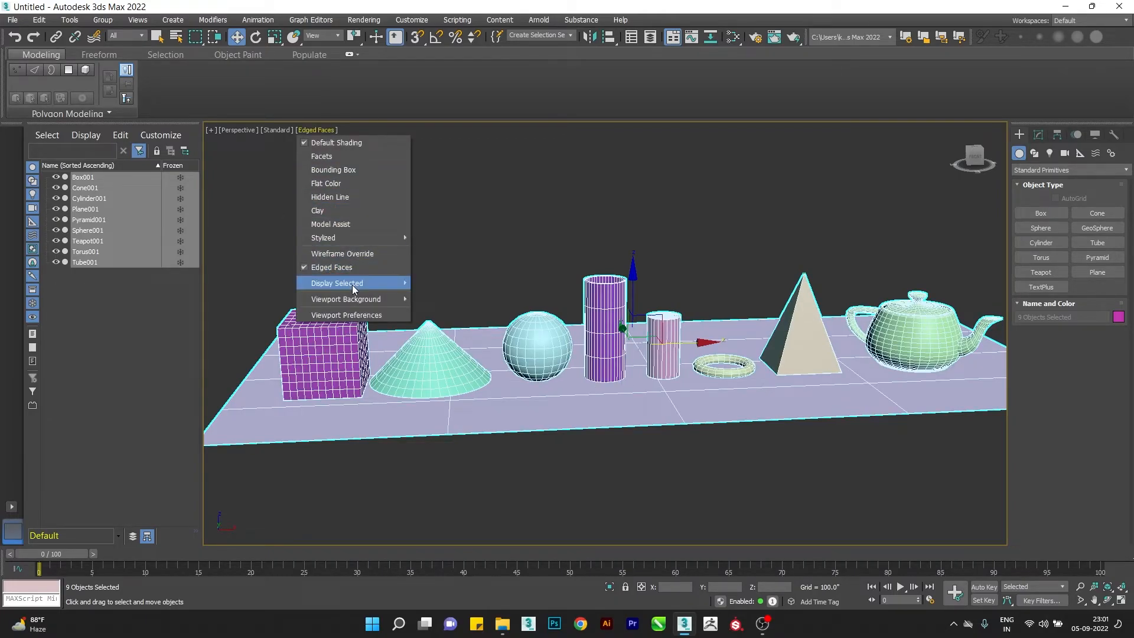
pyautogui.click(525, 223)
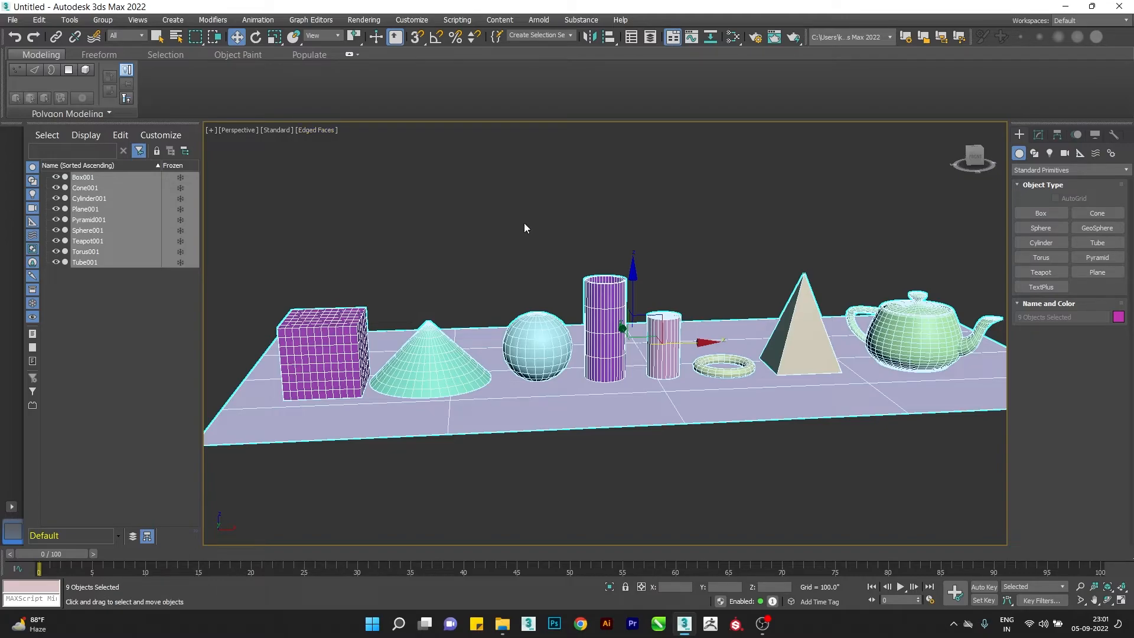
pyautogui.press('F4')
# Select the cone, sphere, tube, cylinder and plane, and switch the viewport shading to Facets to inspect their surfaces up close.
pyautogui.moveTo(489, 243); pyautogui.dragTo(654, 413)
pyautogui.moveTo(580, 406); pyautogui.dragTo(508, 409, button='middle')
pyautogui.scroll(-3, 507, 409)
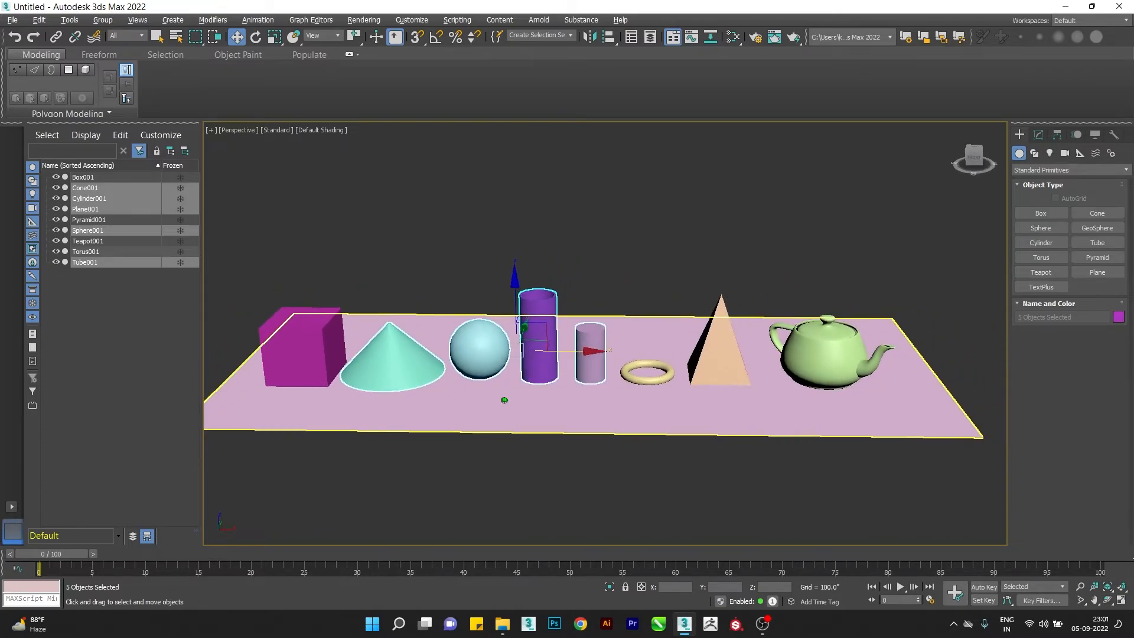
pyautogui.click(333, 130)
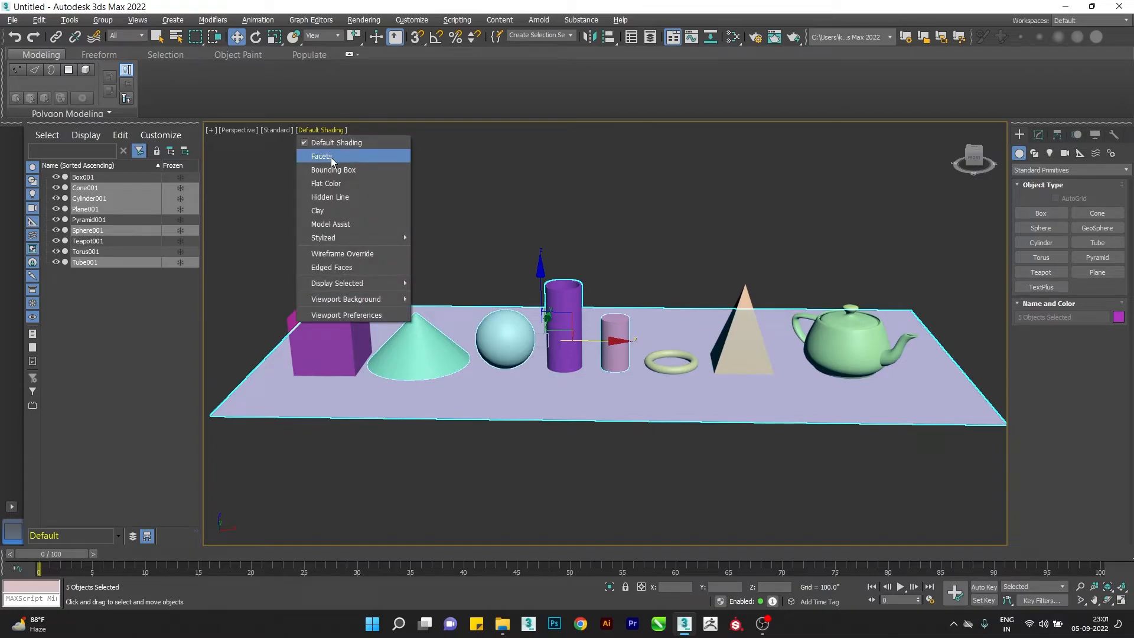
pyautogui.click(330, 157)
pyautogui.moveTo(555, 290)
pyautogui.keyDown('alt'); pyautogui.mouseDown(button='middle')
pyautogui.moveTo(483, 378)
pyautogui.moveTo(515, 345)
pyautogui.mouseUp(button='middle'); pyautogui.keyUp('alt')
pyautogui.scroll(5, 515, 345)
pyautogui.scroll(5, 581, 271)
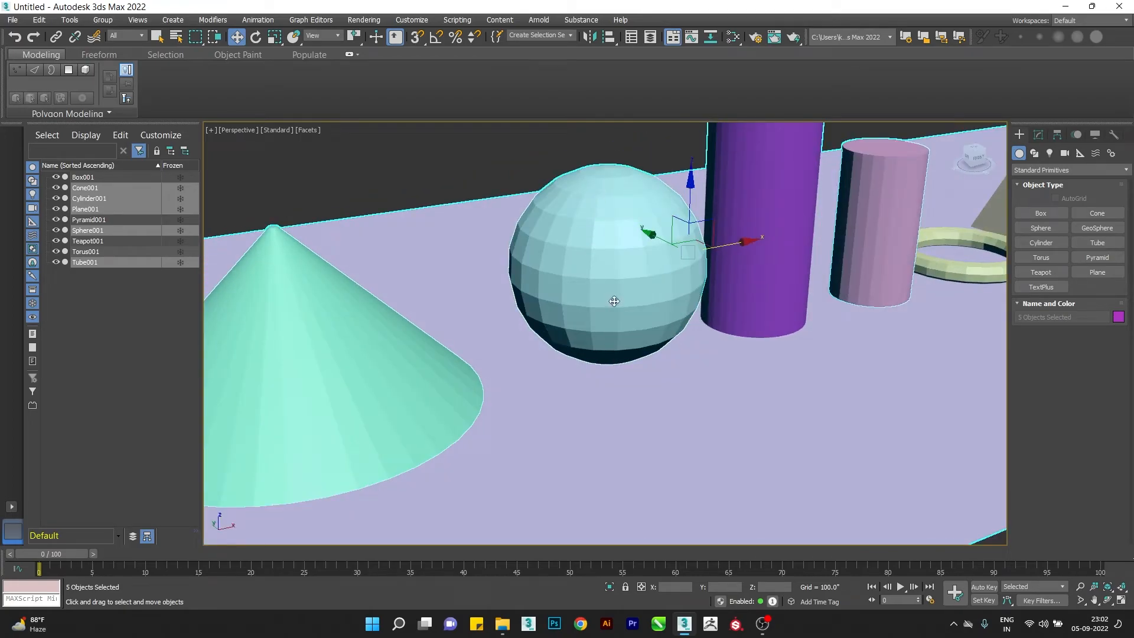
pyautogui.scroll(-2, 631, 261)
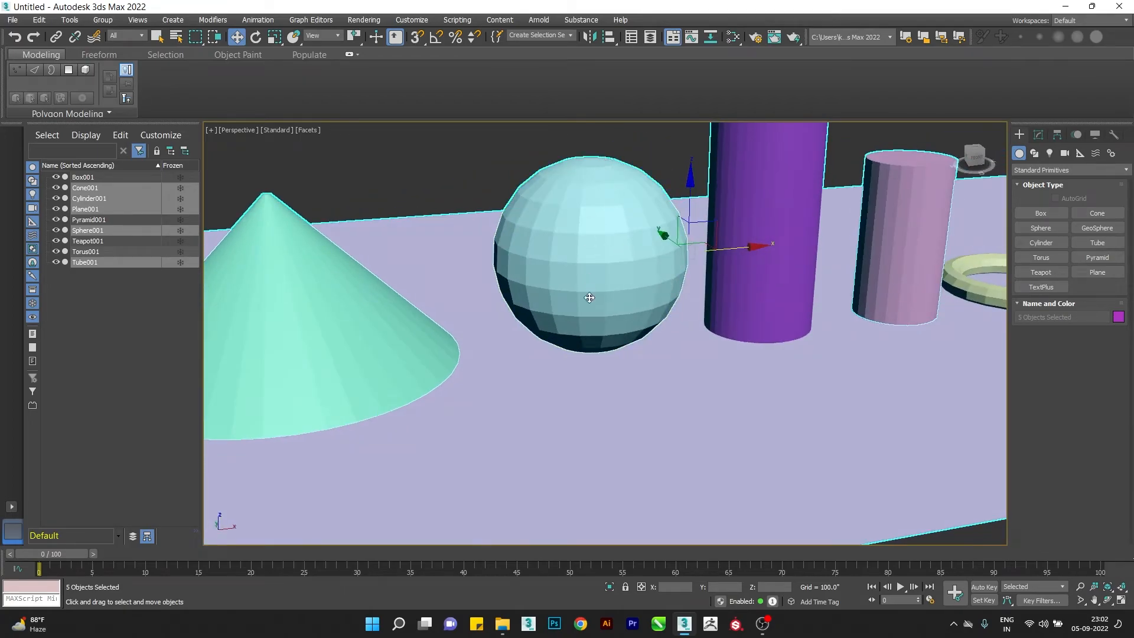
pyautogui.scroll(-3, 656, 271)
pyautogui.moveTo(656, 271)
pyautogui.keyDown('alt'); pyautogui.mouseDown(button='middle')
pyautogui.moveTo(671, 286)
pyautogui.moveTo(590, 248)
pyautogui.mouseUp(button='middle'); pyautogui.keyUp('alt')
# Switch the viewport shading to Bounding Box and select all the objects to inspect their bounding volumes.
pyautogui.click(307, 130)
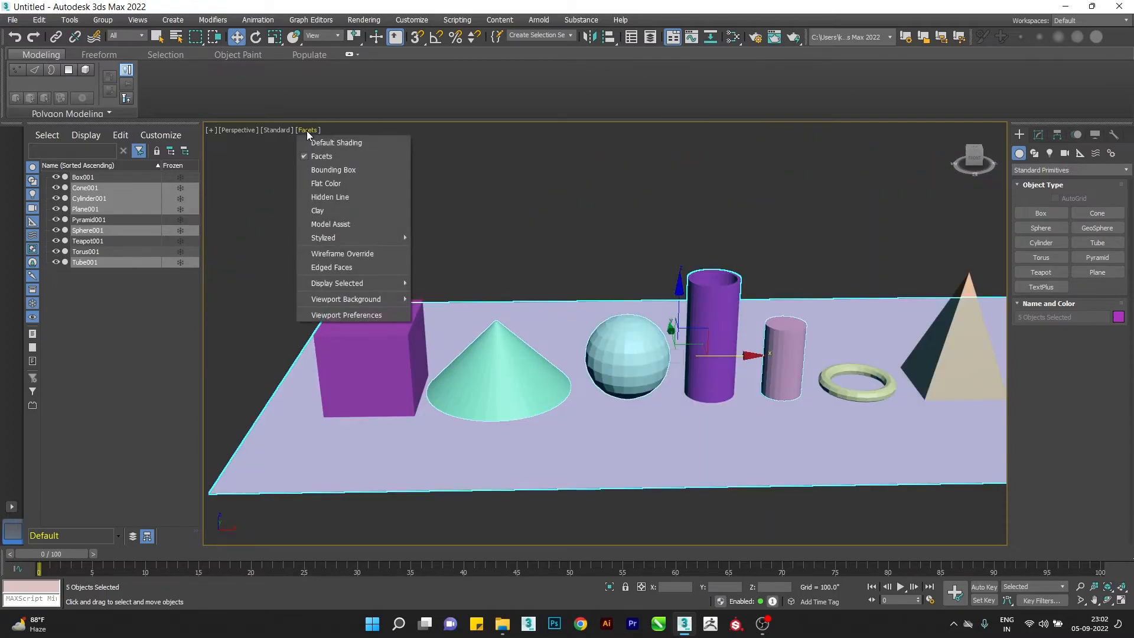
pyautogui.click(325, 170)
pyautogui.keyDown('alt'); pyautogui.moveTo(532, 323); pyautogui.dragTo(611, 300, button='middle'); pyautogui.keyUp('alt')
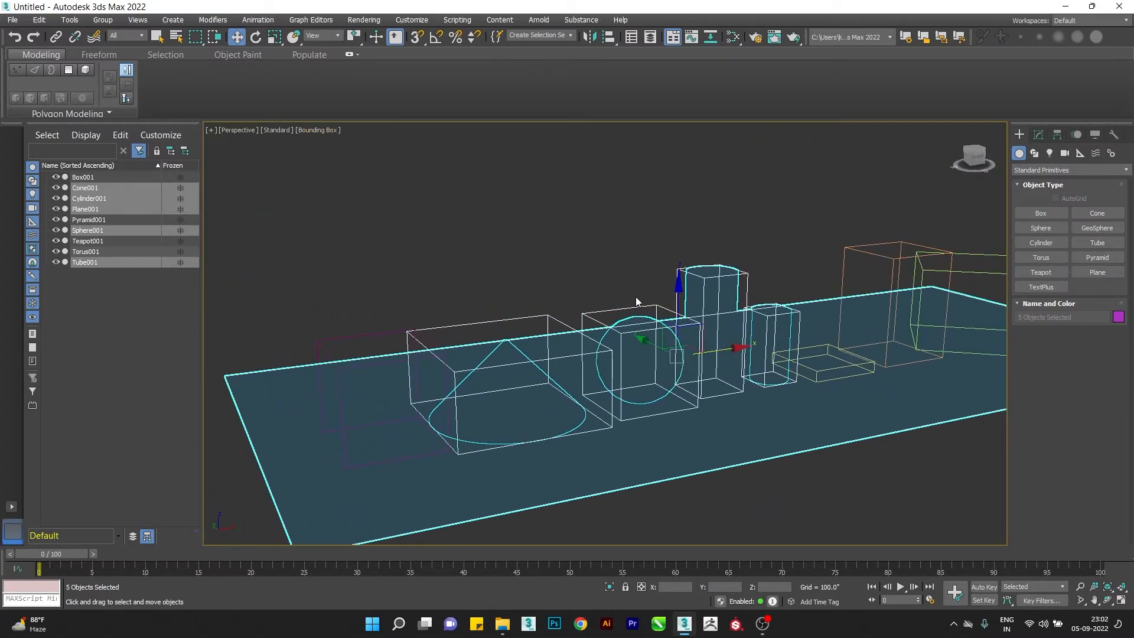
pyautogui.scroll(-3, 714, 325)
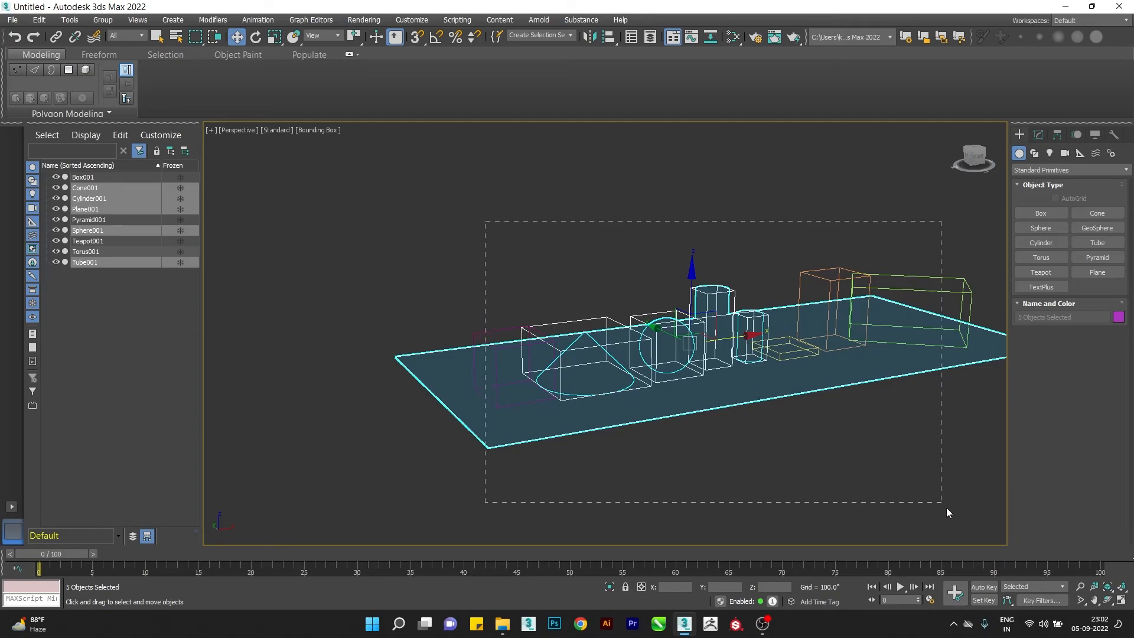
pyautogui.moveTo(941, 503); pyautogui.dragTo(967, 511)
pyautogui.keyDown('alt'); pyautogui.moveTo(967, 511); pyautogui.dragTo(635, 381, button='middle'); pyautogui.keyUp('alt')
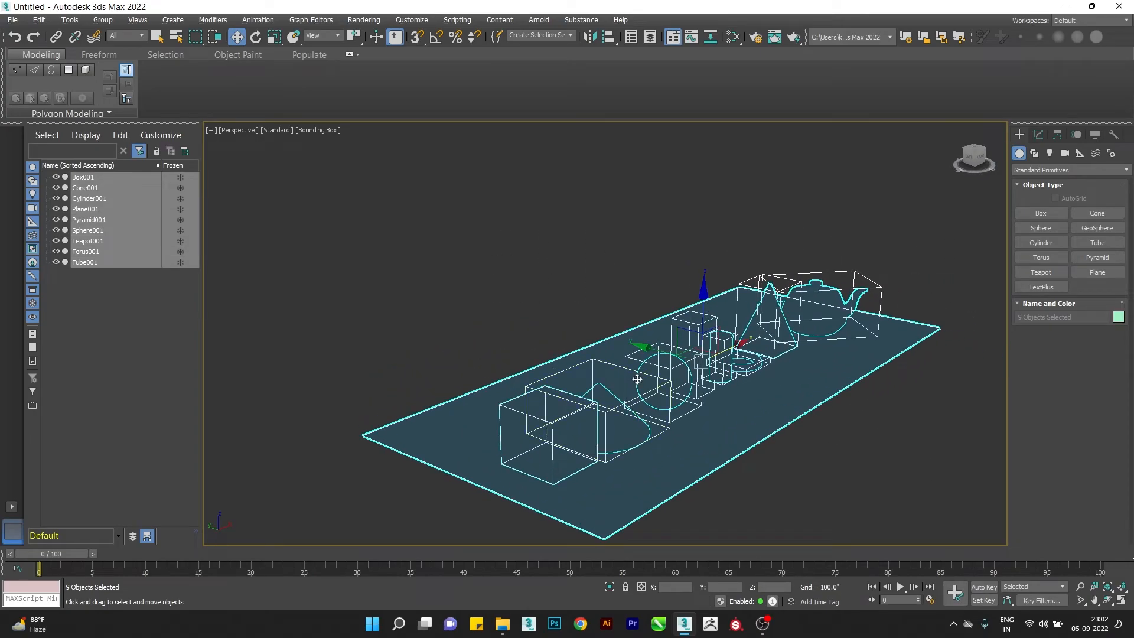
# Switch the viewport shading to Flat Color and clear the object selection.
pyautogui.click(319, 130)
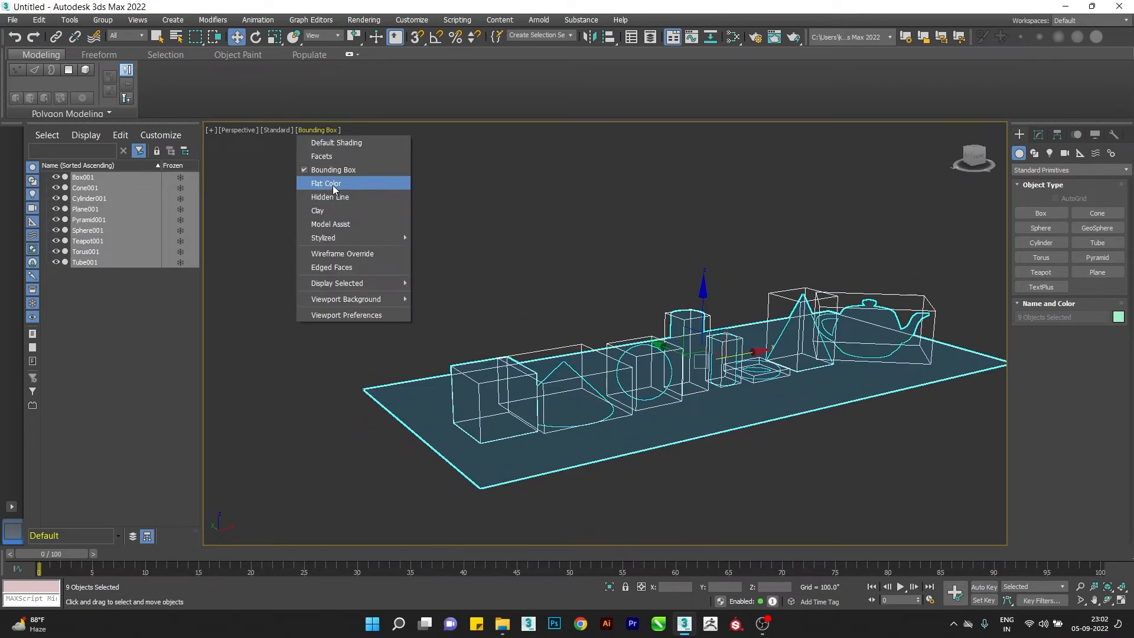
pyautogui.click(326, 184)
pyautogui.scroll(5, 580, 323)
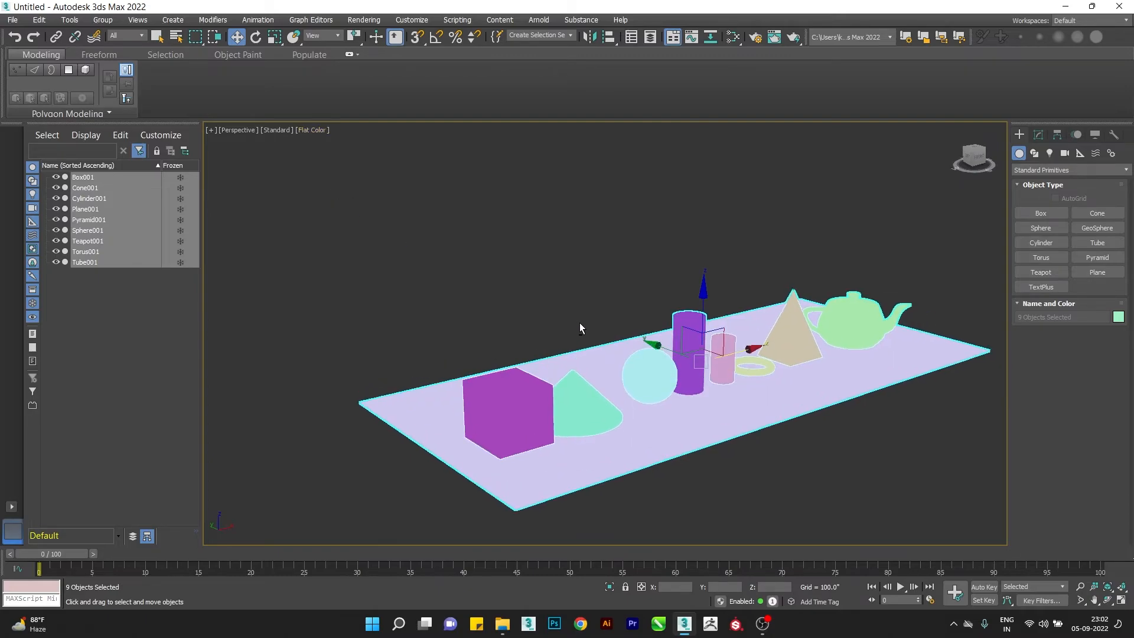
pyautogui.scroll(-5, 459, 295)
pyautogui.click(311, 126)
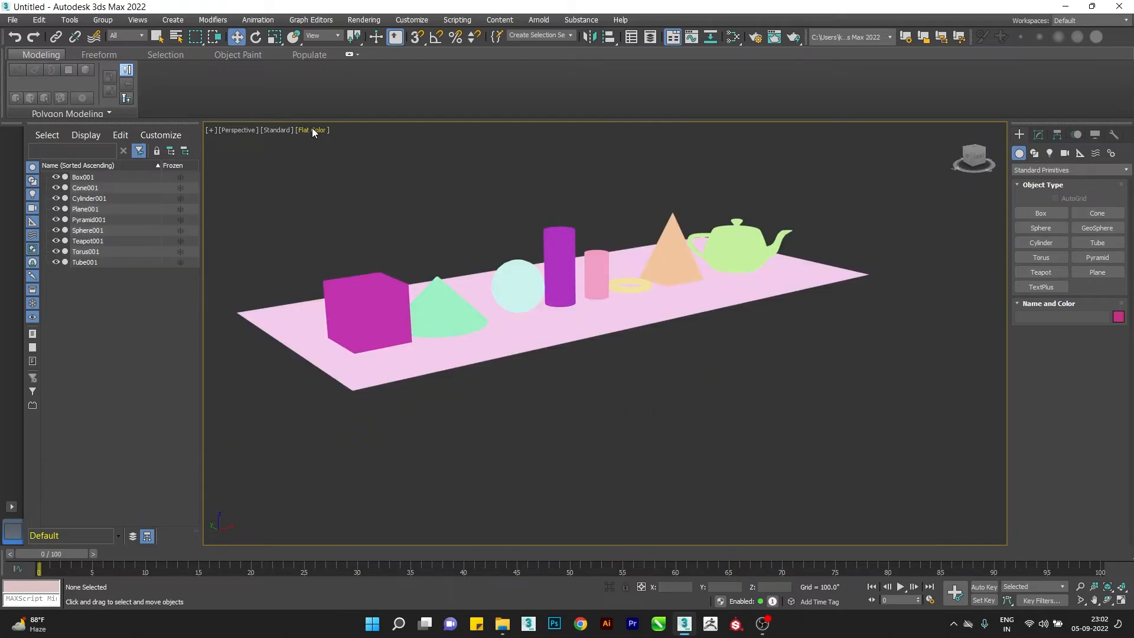
# Switch the viewport shading to Hidden Line and inspect the mesh lines of the primitives up close and from above.
pyautogui.click(312, 130)
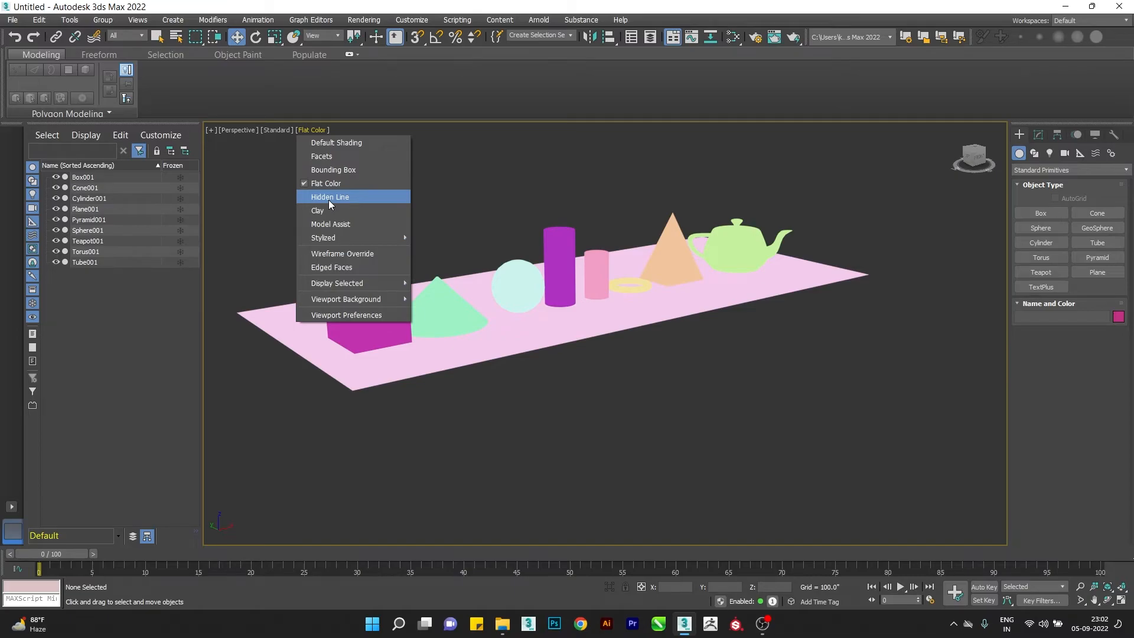
pyautogui.click(328, 198)
pyautogui.scroll(5, 620, 333)
pyautogui.moveTo(636, 345); pyautogui.dragTo(684, 296, button='middle')
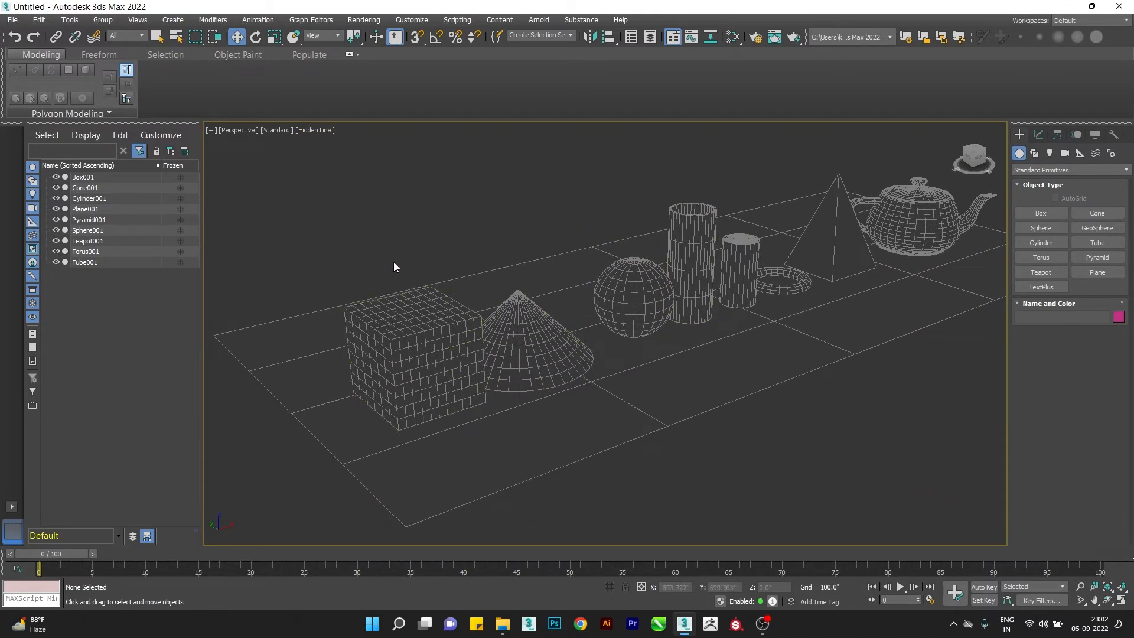
pyautogui.scroll(3, 422, 304)
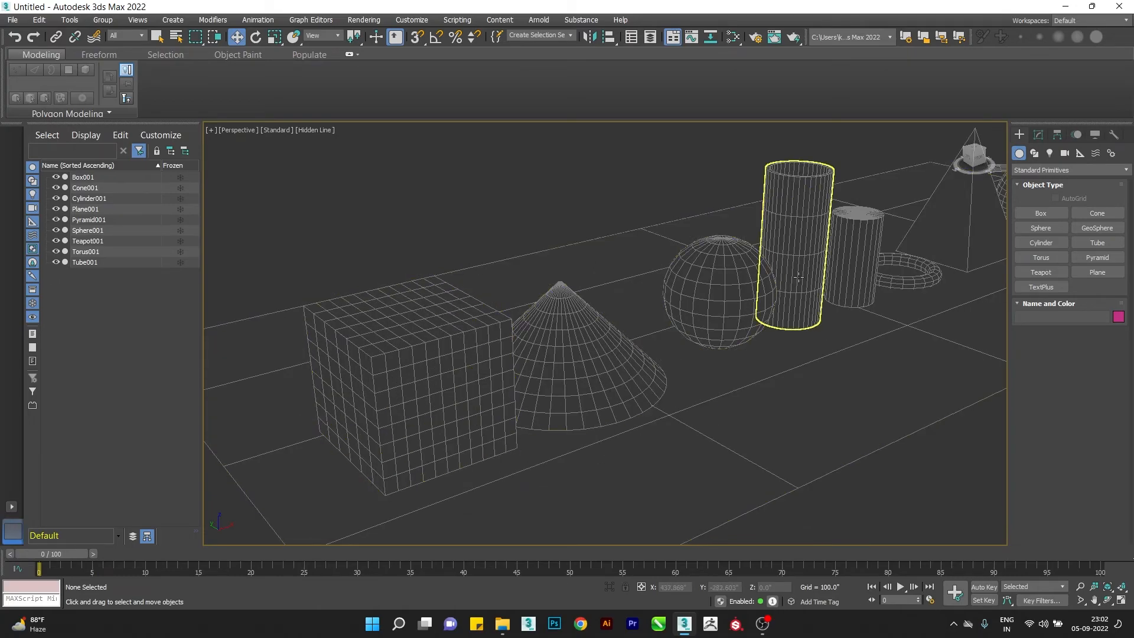
pyautogui.keyDown('alt'); pyautogui.moveTo(807, 274); pyautogui.dragTo(794, 350, button='middle'); pyautogui.keyUp('alt')
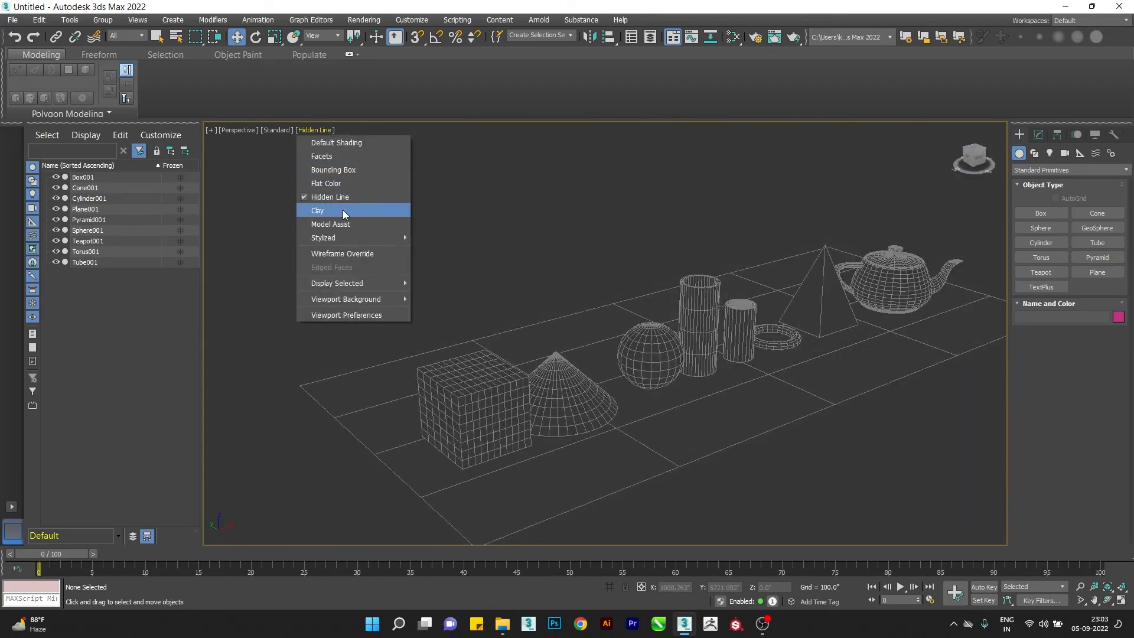
# Compare the Clay and Model Assist viewport shading on the primitives, selecting the cone under Model Assist.
pyautogui.click(344, 211)
pyautogui.moveTo(653, 458)
pyautogui.keyDown('alt'); pyautogui.mouseDown(button='middle')
pyautogui.moveTo(706, 478)
pyautogui.moveTo(602, 415)
pyautogui.moveTo(635, 407)
pyautogui.mouseUp(button='middle'); pyautogui.keyUp('alt')
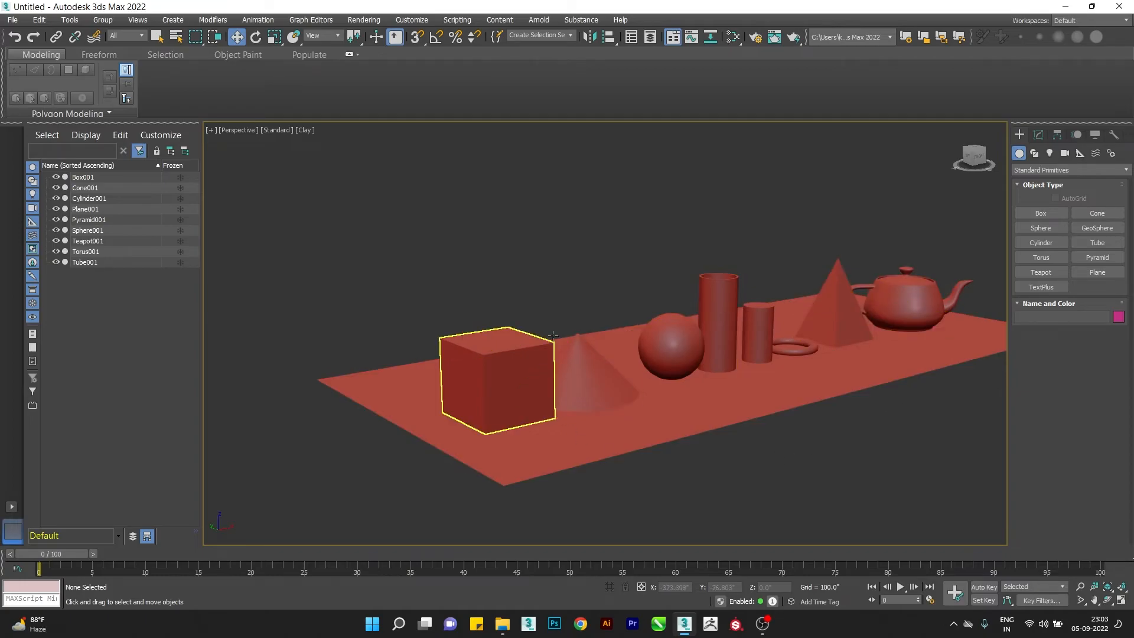
pyautogui.click(303, 130)
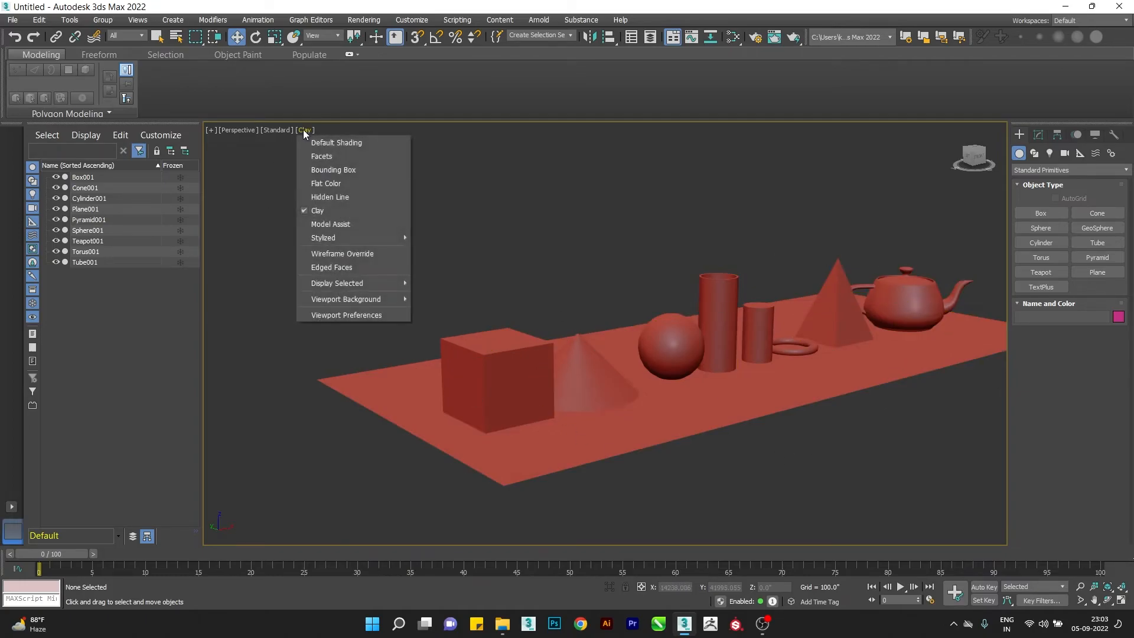
pyautogui.click(350, 225)
pyautogui.moveTo(702, 378)
pyautogui.keyDown('alt'); pyautogui.mouseDown(button='middle')
pyautogui.moveTo(558, 405)
pyautogui.moveTo(546, 392)
pyautogui.moveTo(564, 381)
pyautogui.mouseUp(button='middle'); pyautogui.keyUp('alt')
pyautogui.click(557, 405)
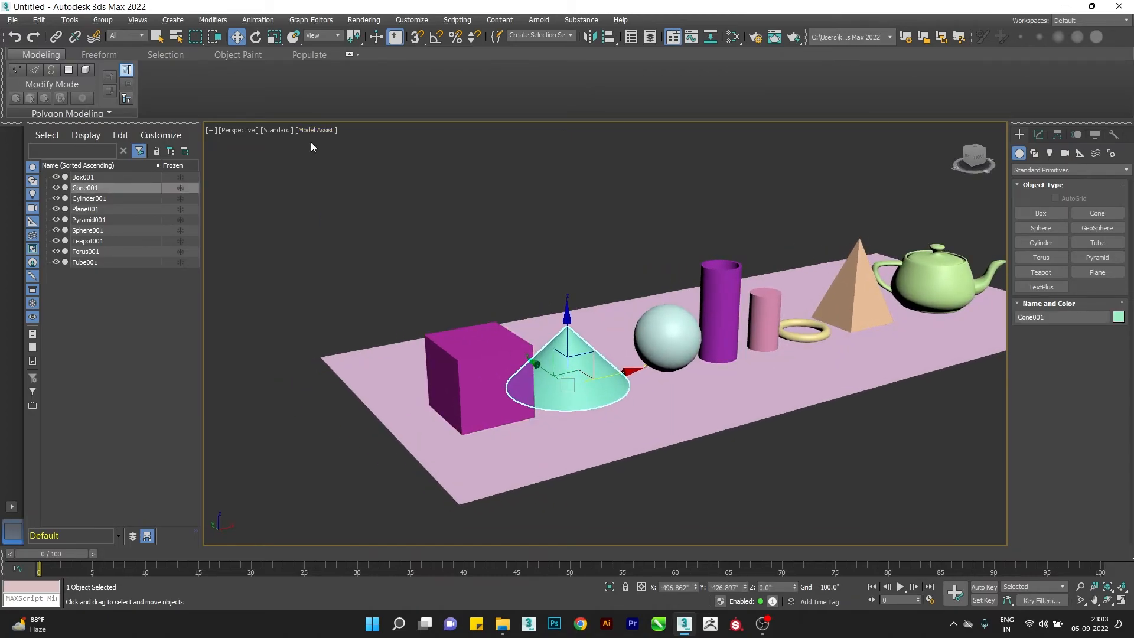
# Switch the viewport shading to the stylized Graphite mode.
pyautogui.click(311, 130)
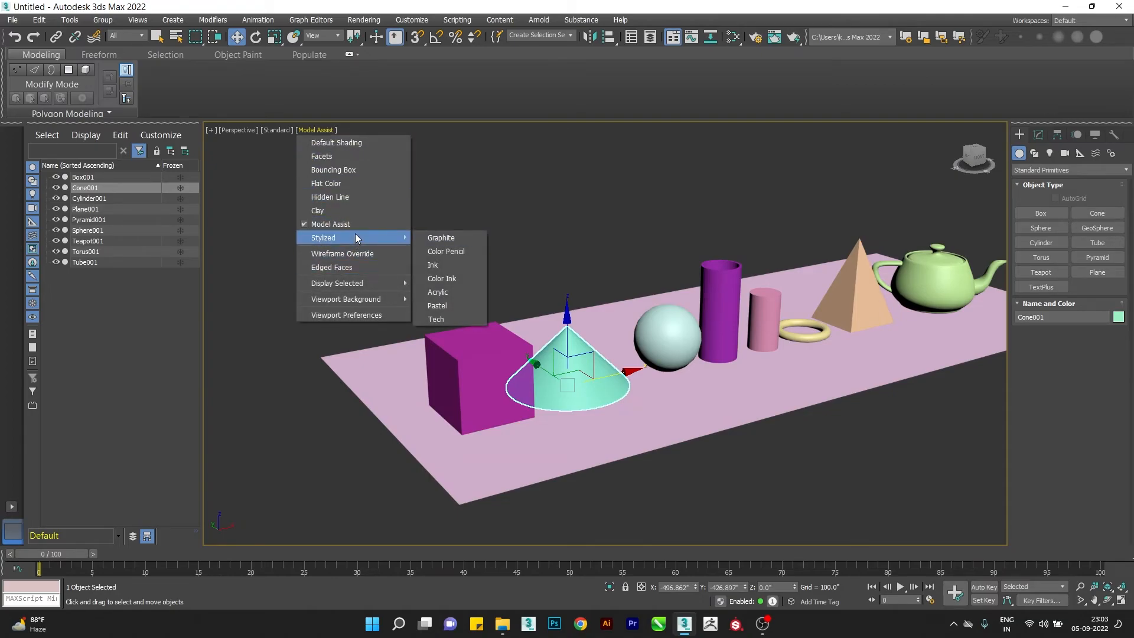
pyautogui.click(433, 237)
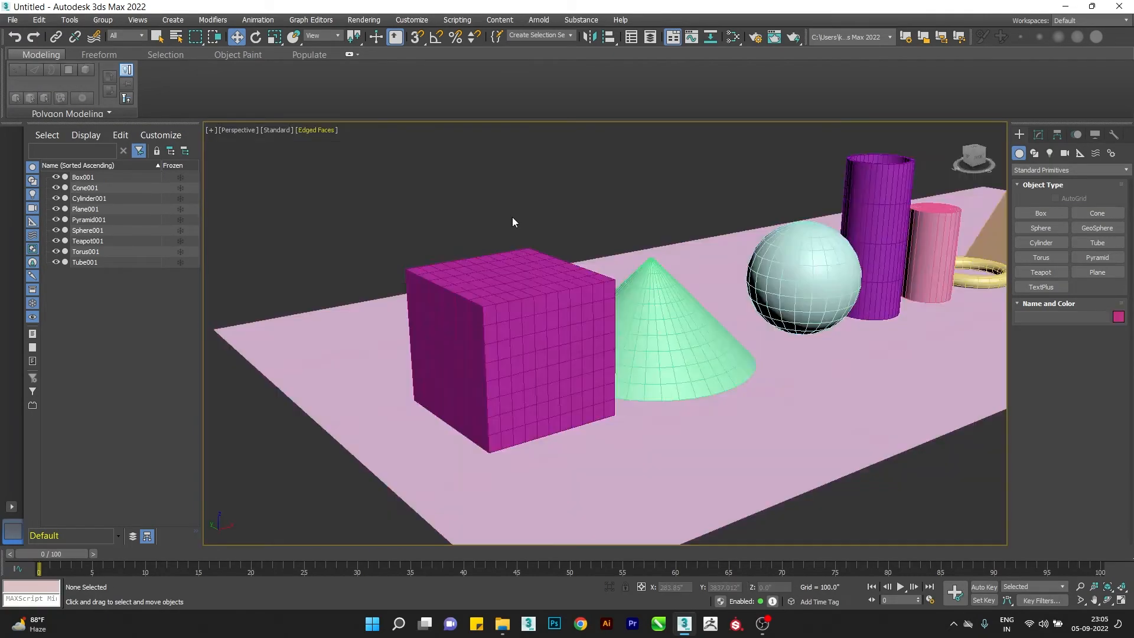
# Inspect the primitives' mesh edges at different zoom levels and toggle the edged-faces display off and back on.
pyautogui.scroll(-5, 512, 218)
pyautogui.scroll(4, 505, 243)
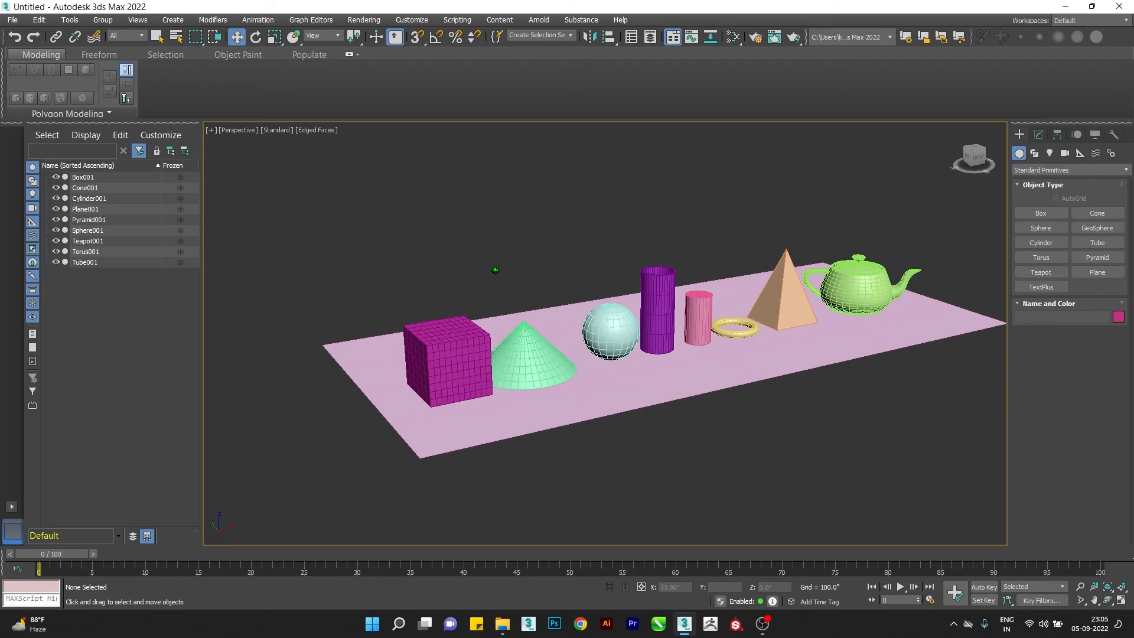
pyautogui.scroll(2, 496, 270)
pyautogui.moveTo(493, 270)
pyautogui.mouseDown(button='middle')
pyautogui.moveTo(486, 253)
pyautogui.moveTo(477, 274)
pyautogui.mouseUp(button='middle')
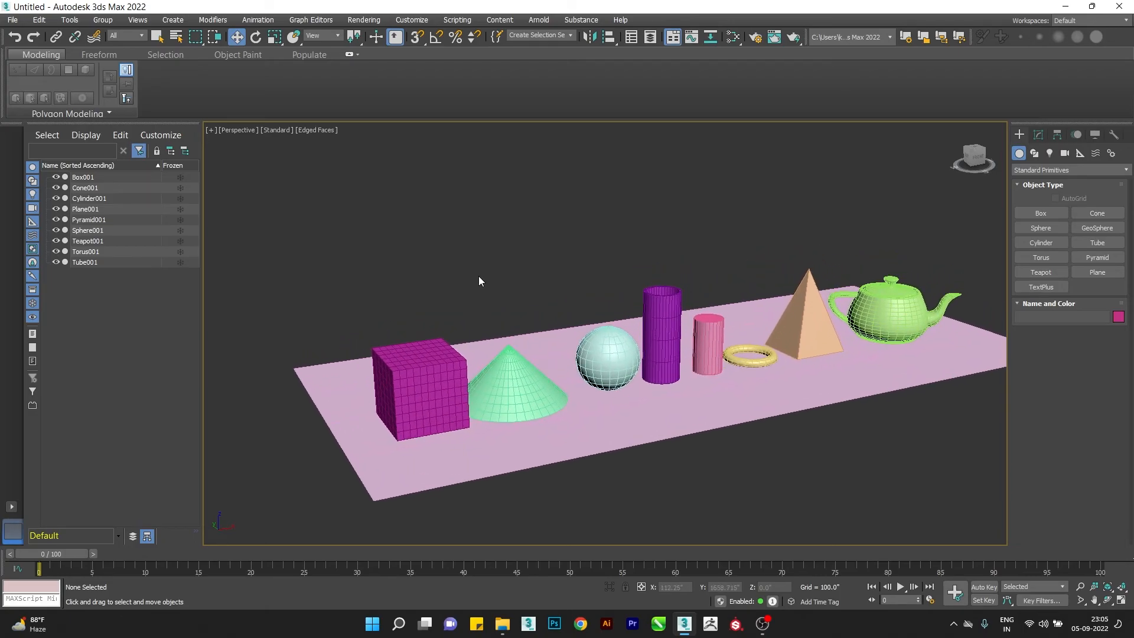
pyautogui.scroll(3, 477, 275)
pyautogui.scroll(-6, 478, 236)
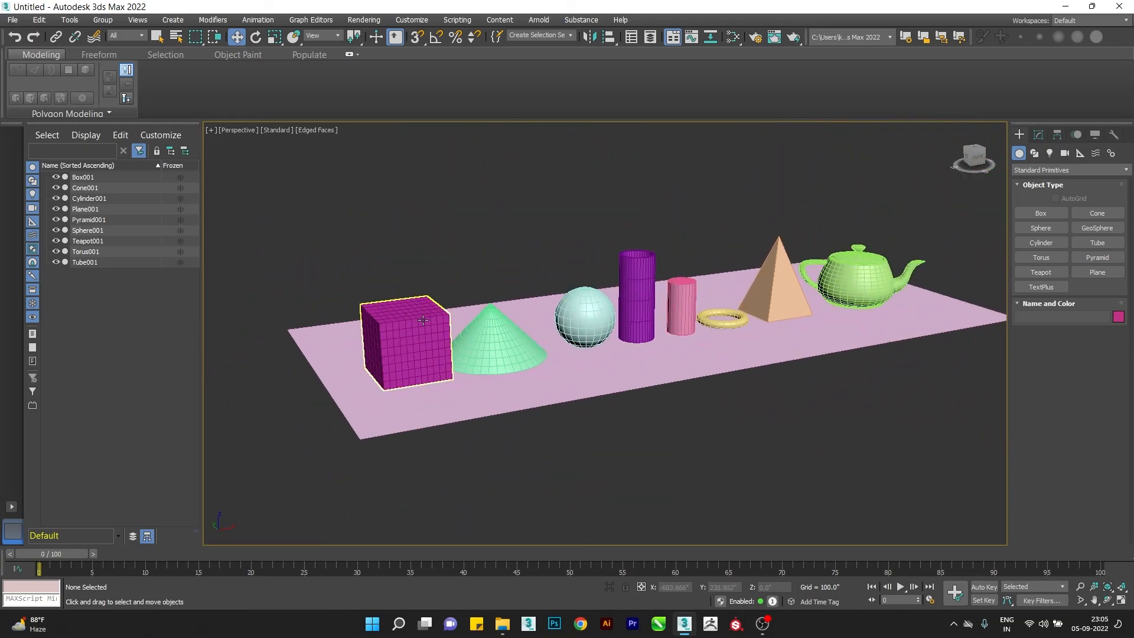
pyautogui.scroll(2, 423, 319)
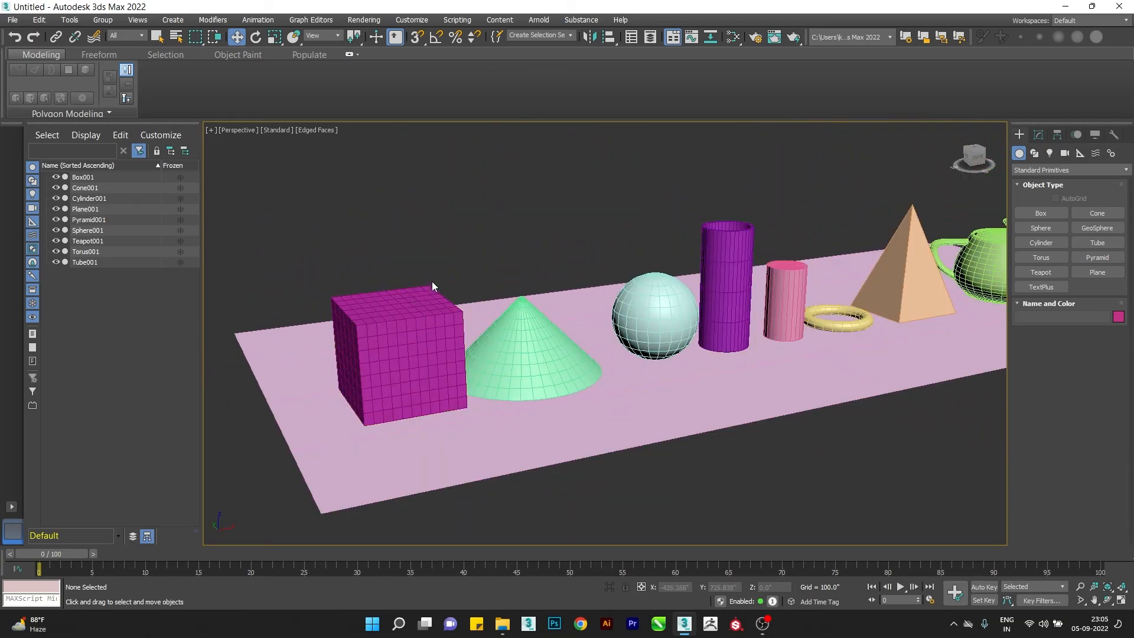
pyautogui.press('F4')
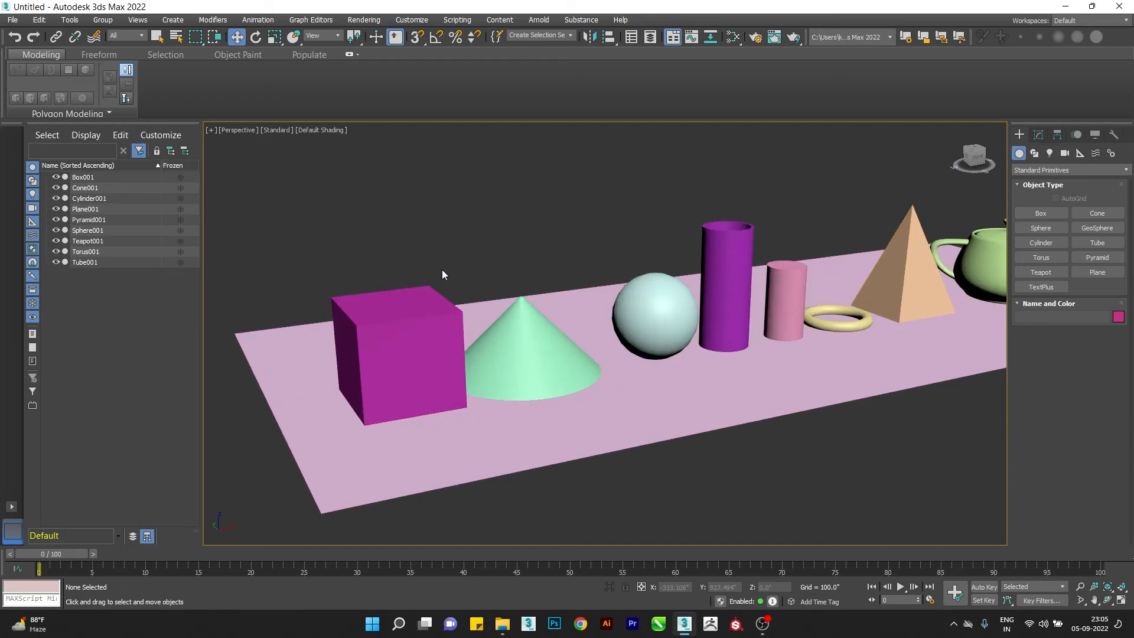
pyautogui.press('F4')
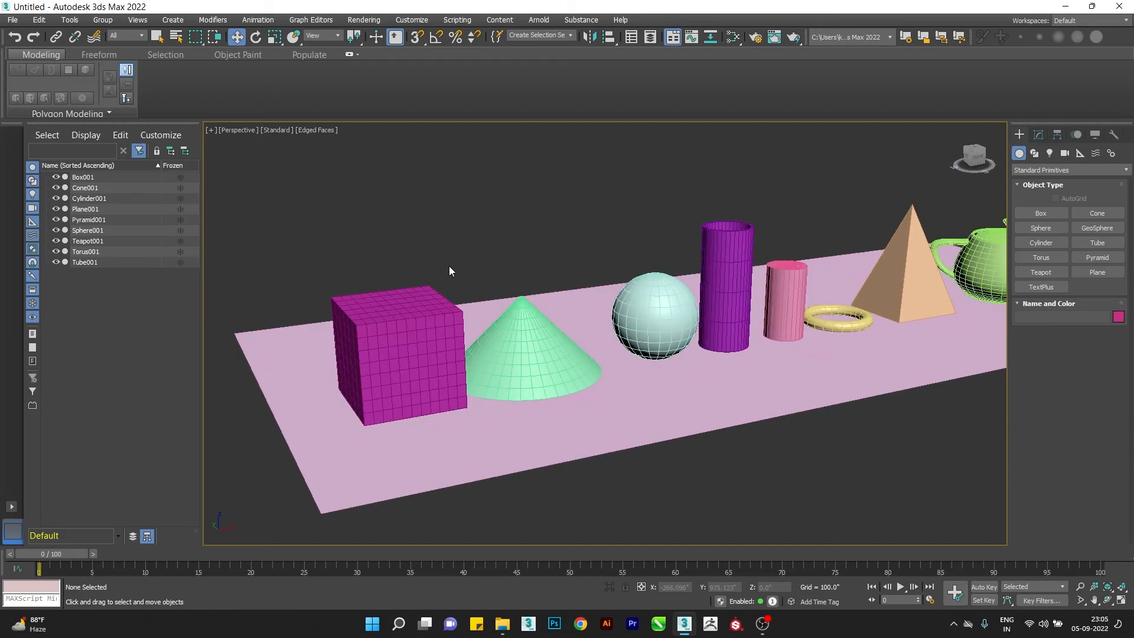
# Turn the Wireframe Override display on and back off, and view the shaded primitives from the front.
pyautogui.click(307, 129)
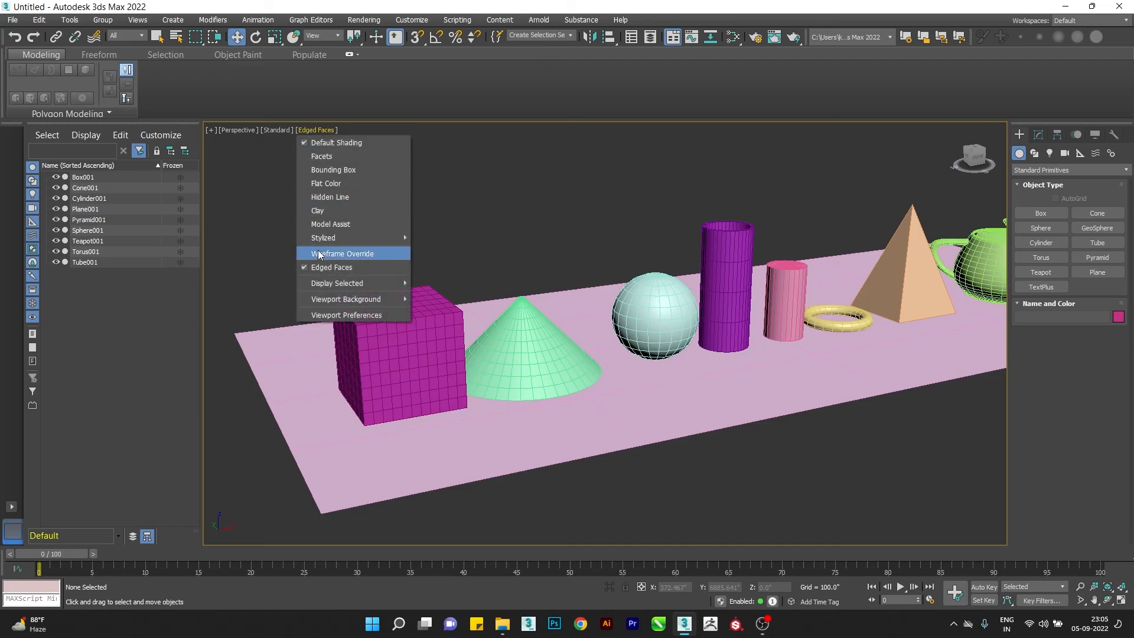
pyautogui.click(400, 253)
pyautogui.press('F3')
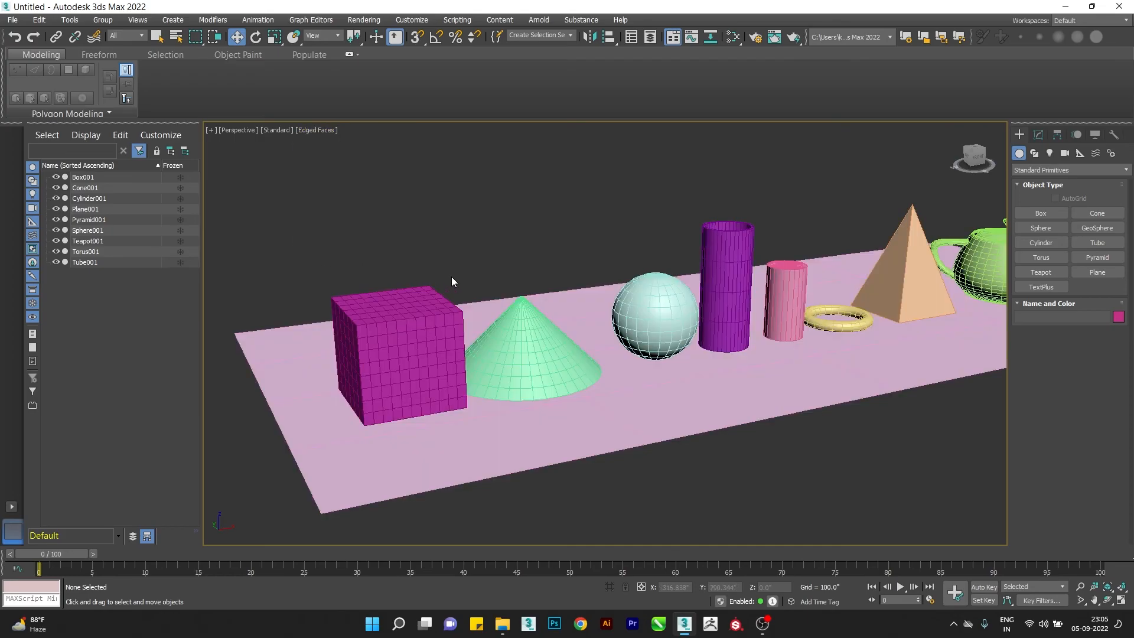
pyautogui.keyDown('alt'); pyautogui.moveTo(452, 277); pyautogui.dragTo(493, 260, button='middle'); pyautogui.keyUp('alt')
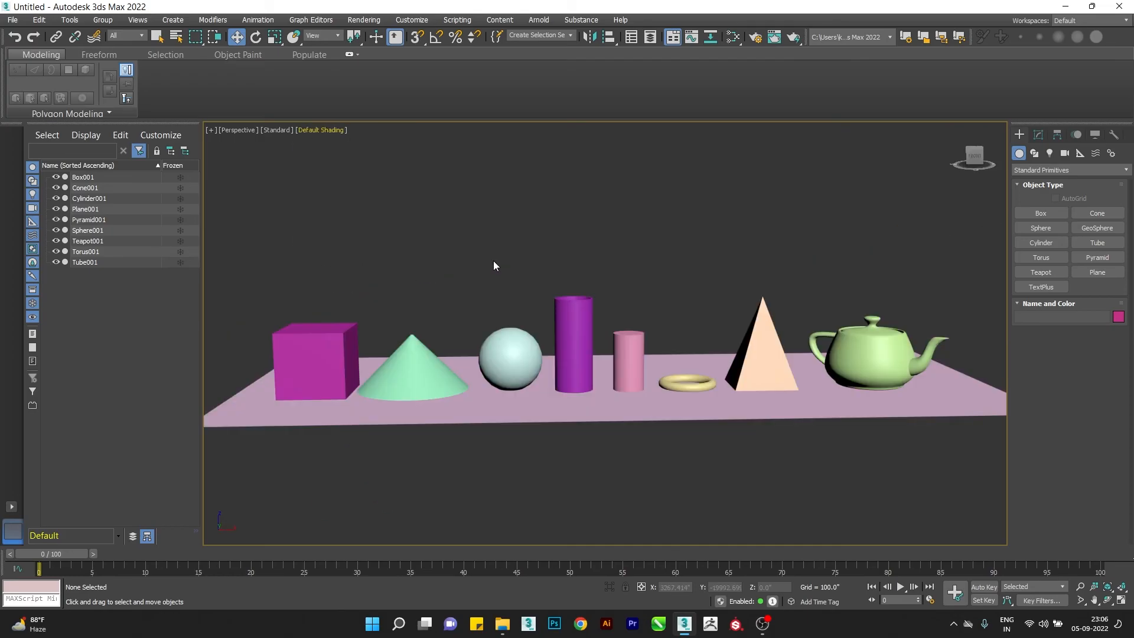